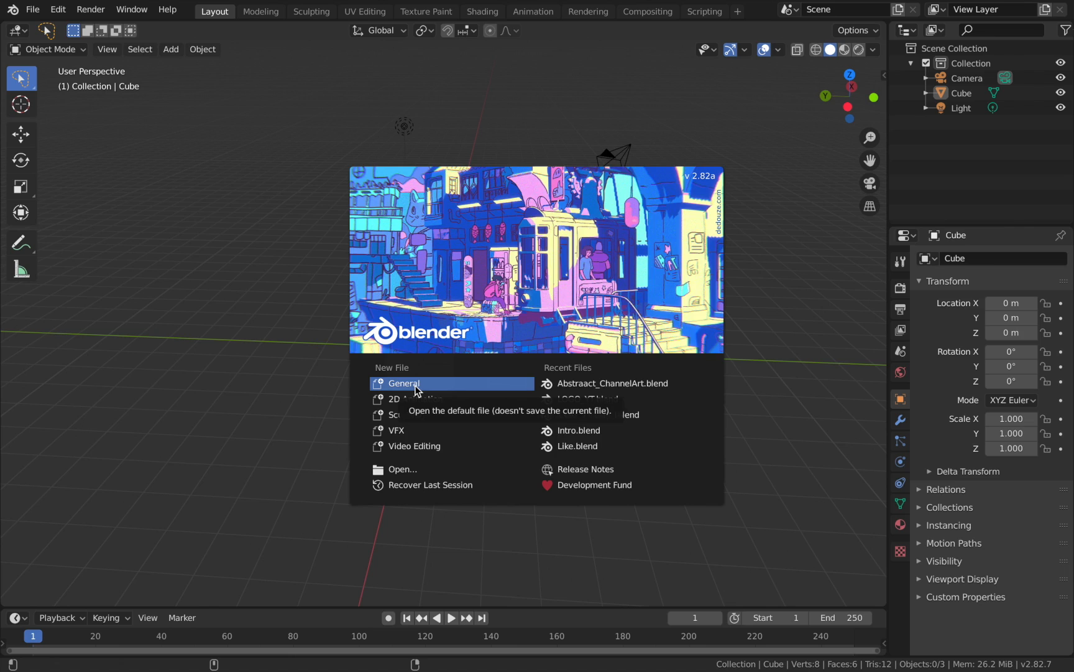
# Step: Start a new General file and select the default cube in the viewport
pyautogui.click(417, 387)
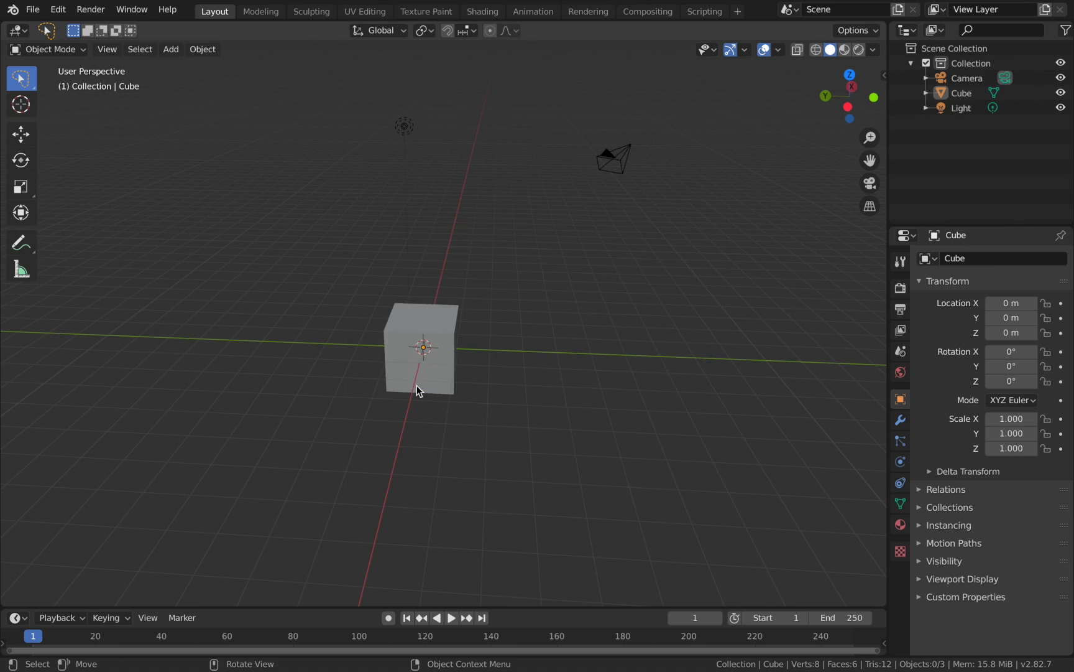
pyautogui.click(74, 48)
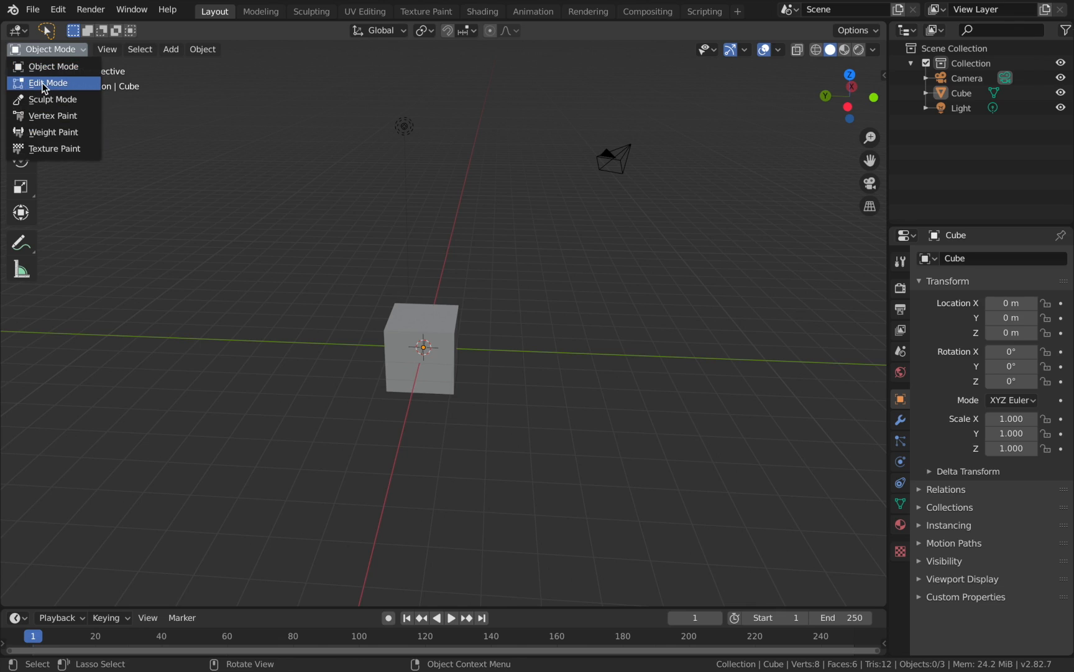
pyautogui.click(64, 54)
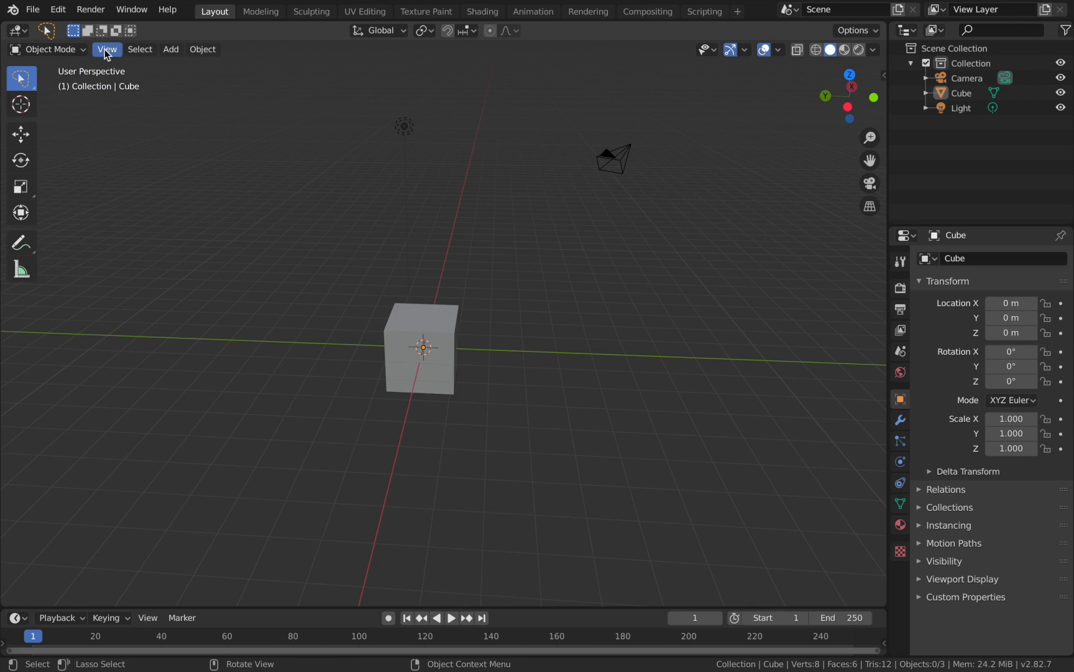
pyautogui.moveTo(540, 343); pyautogui.dragTo(530, 346, button='middle')
pyautogui.click(453, 342)
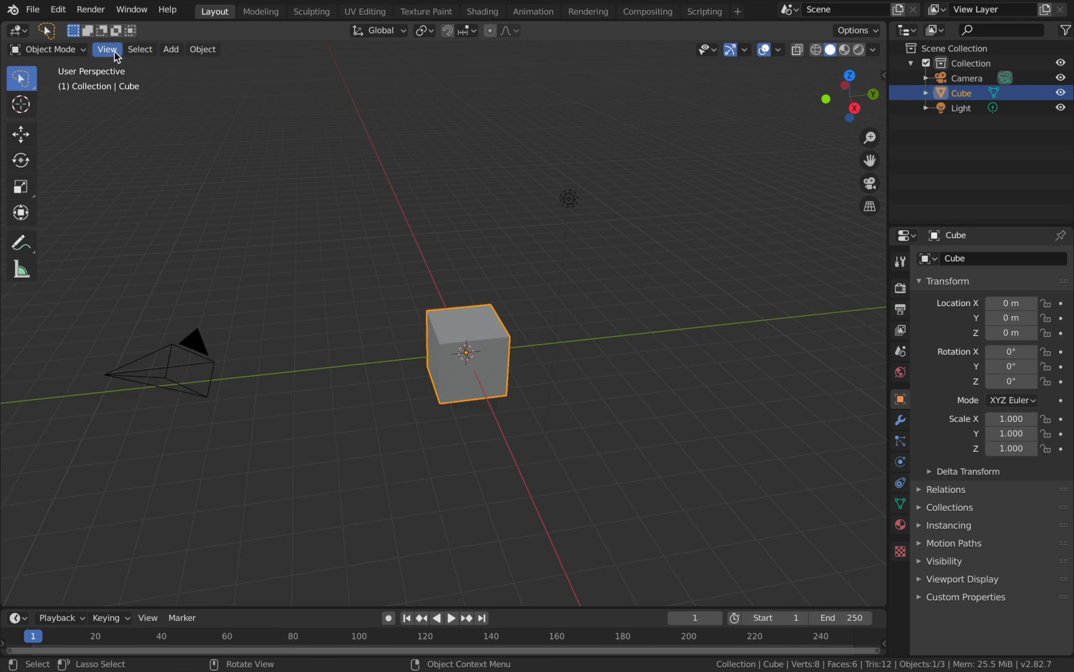
# Step: Show the viewport sidebar with the cube's transform properties and hide it again
pyautogui.click(107, 50)
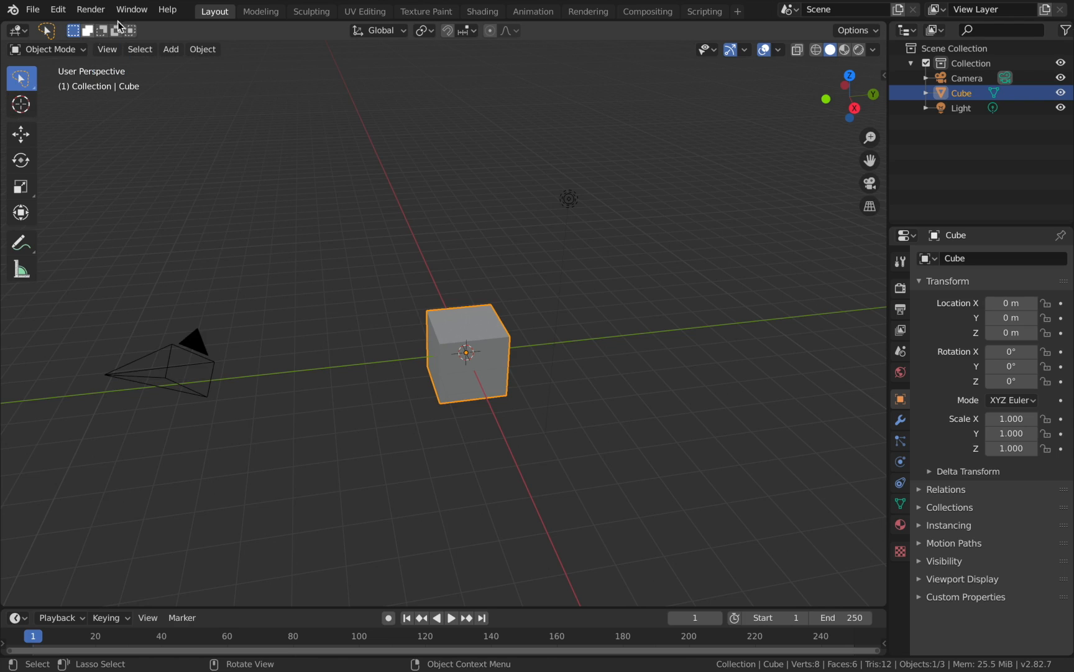
pyautogui.click(108, 50)
pyautogui.click(109, 52)
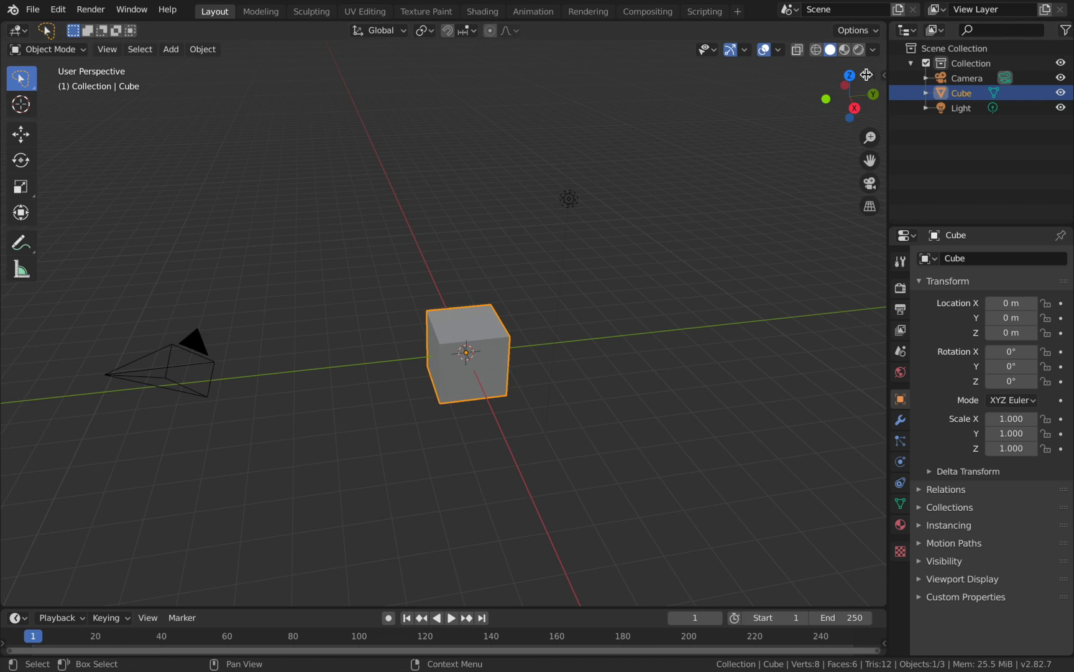
pyautogui.moveTo(883, 75)
pyautogui.mouseDown()
pyautogui.moveTo(627, 96)
pyautogui.moveTo(876, 94)
pyautogui.mouseUp()
pyautogui.press('n')
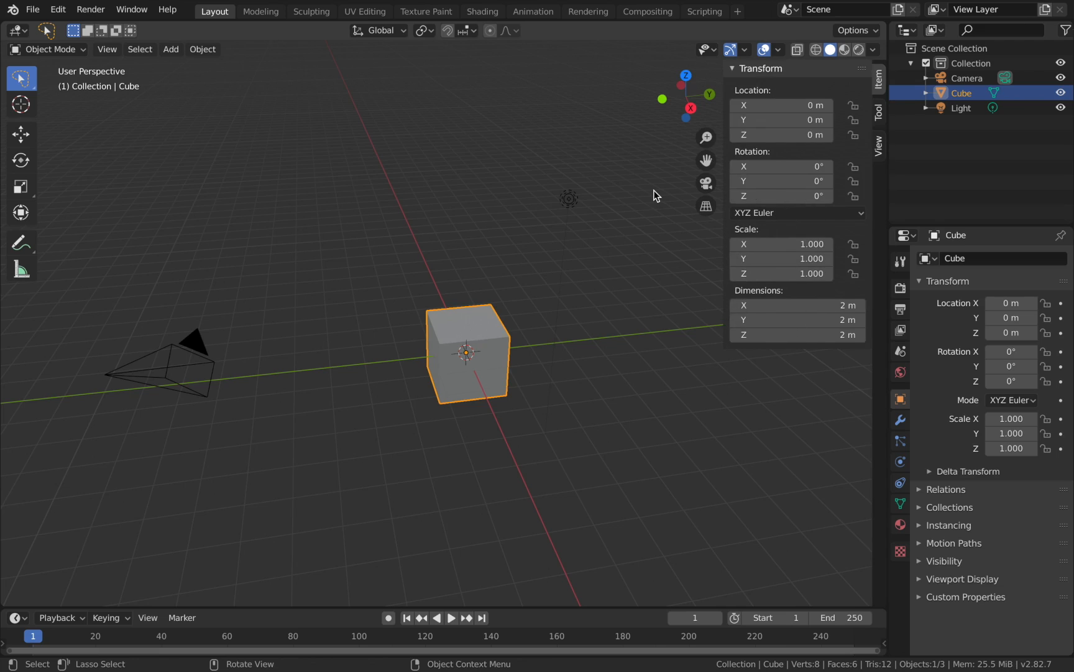
pyautogui.press('n')
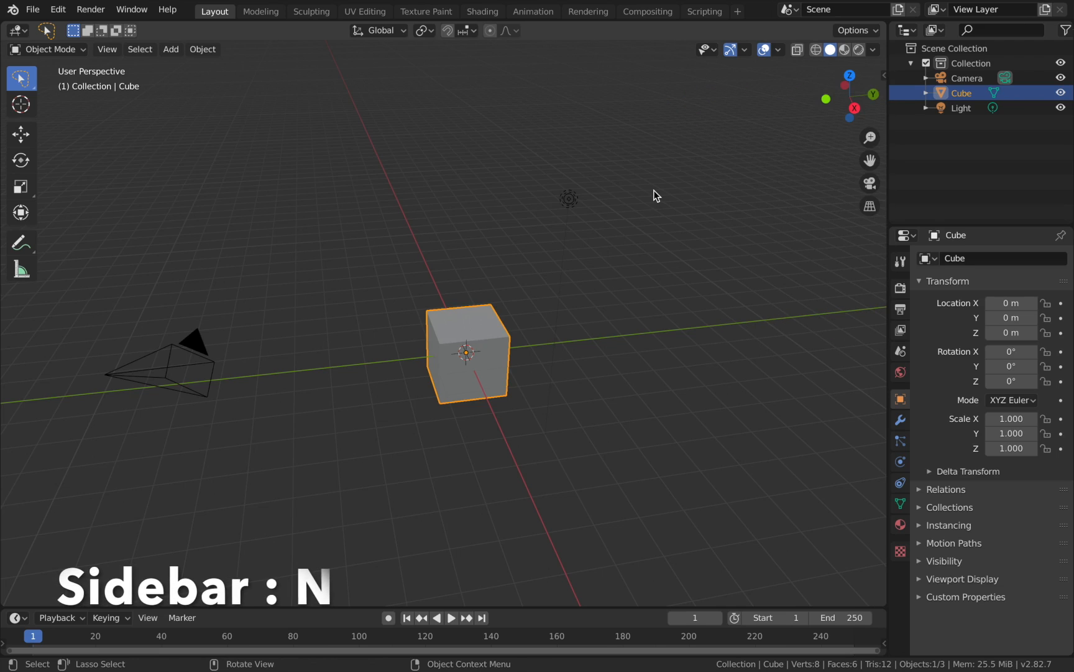
pyautogui.click(105, 49)
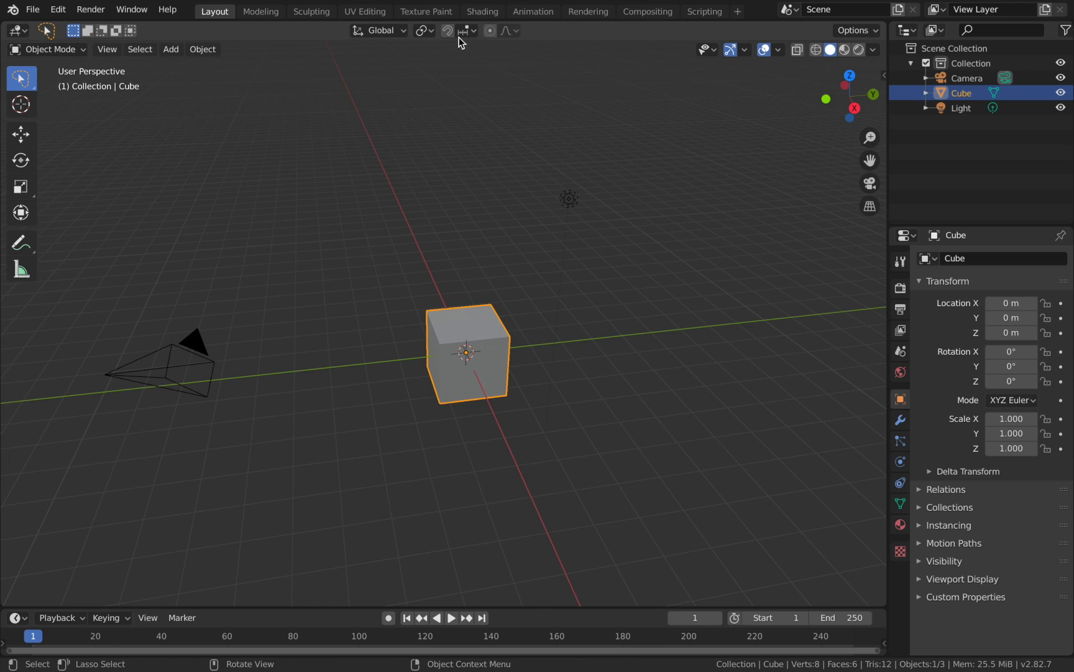
# Step: Select all objects in the scene and clear the selection
pyautogui.click(134, 53)
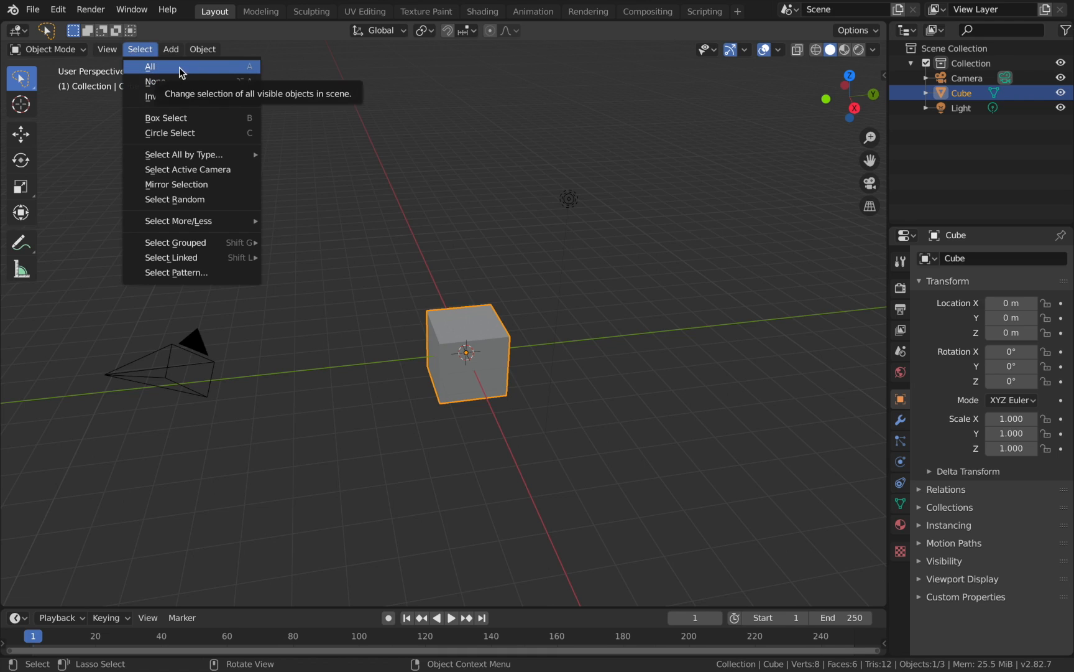
pyautogui.hscroll(5, 421, 276)
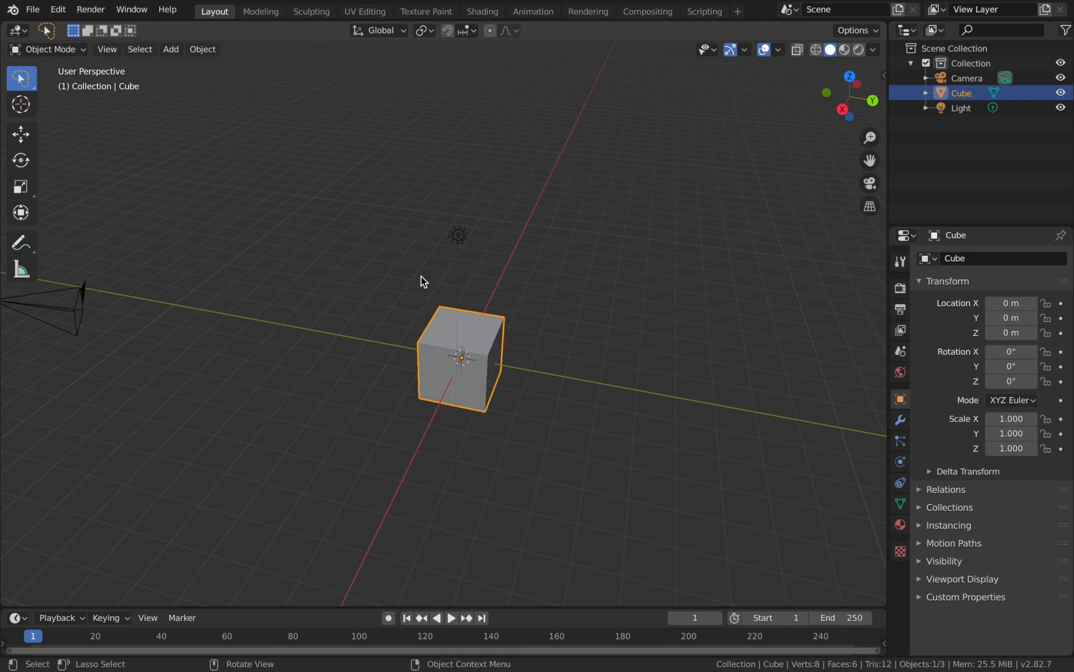
pyautogui.click(134, 52)
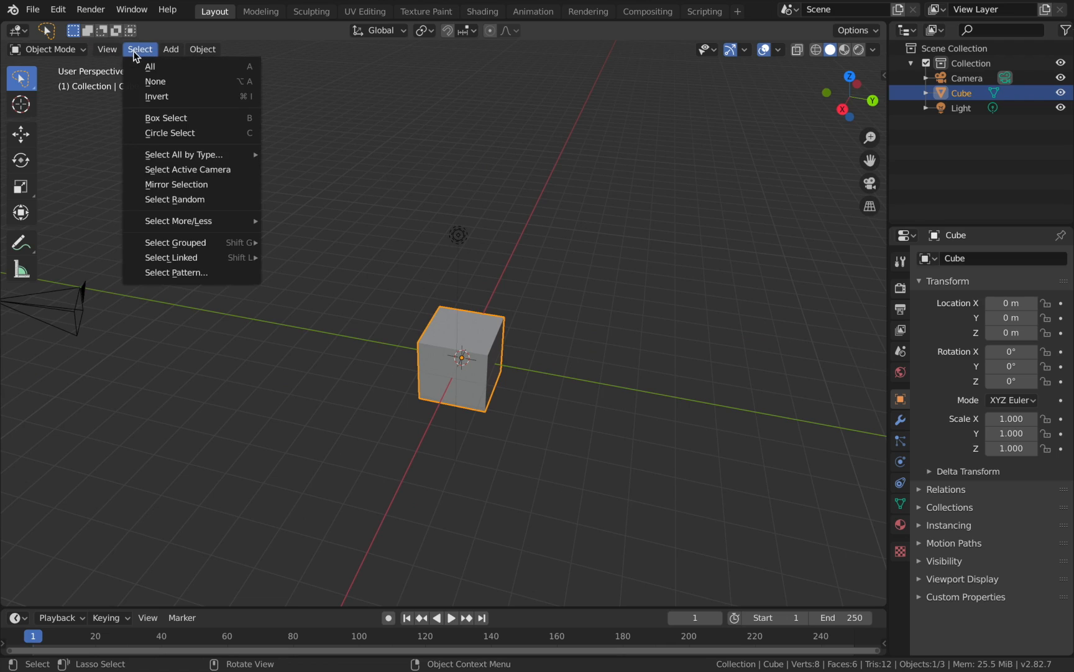
pyautogui.click(164, 68)
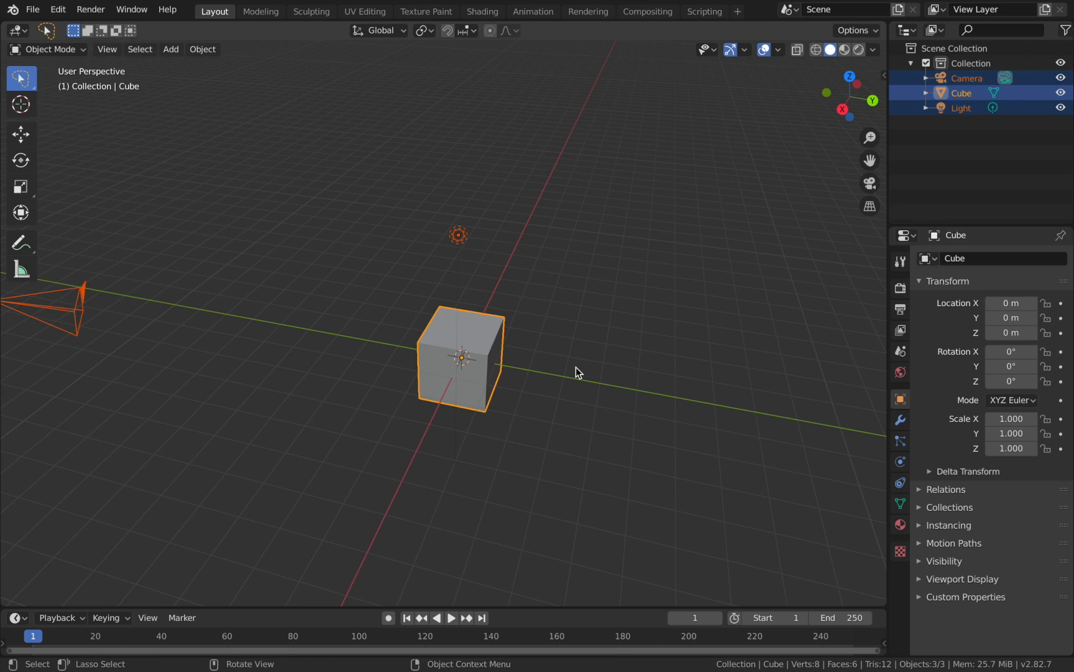
pyautogui.click(372, 576)
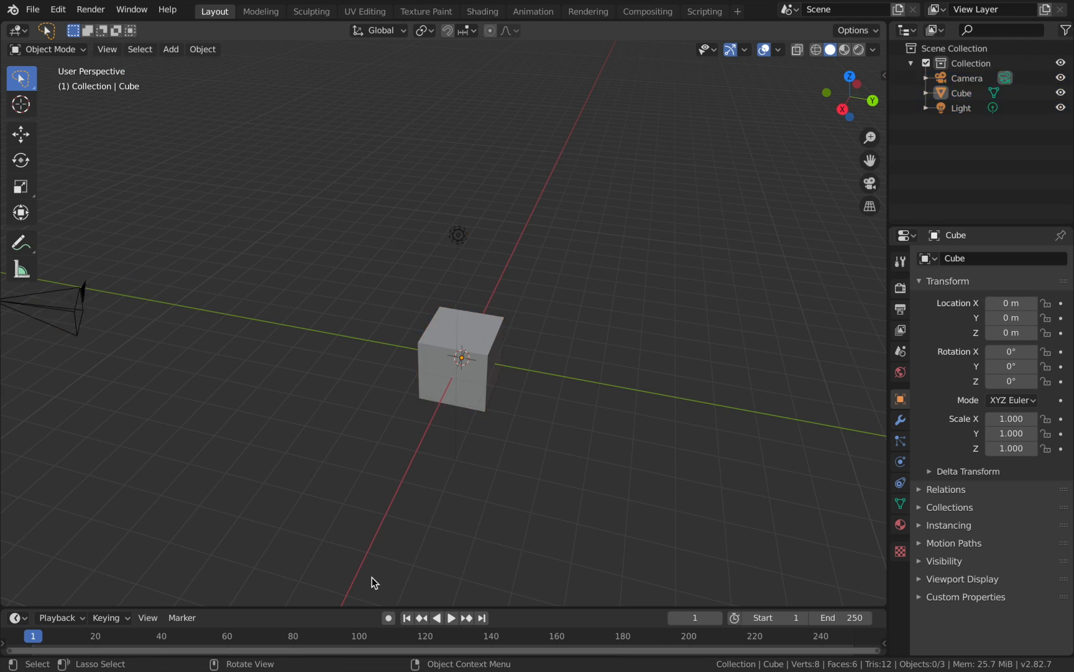
# Step: Select every scene object two more times, deselecting everything after each selection
pyautogui.click(145, 51)
pyautogui.click(163, 68)
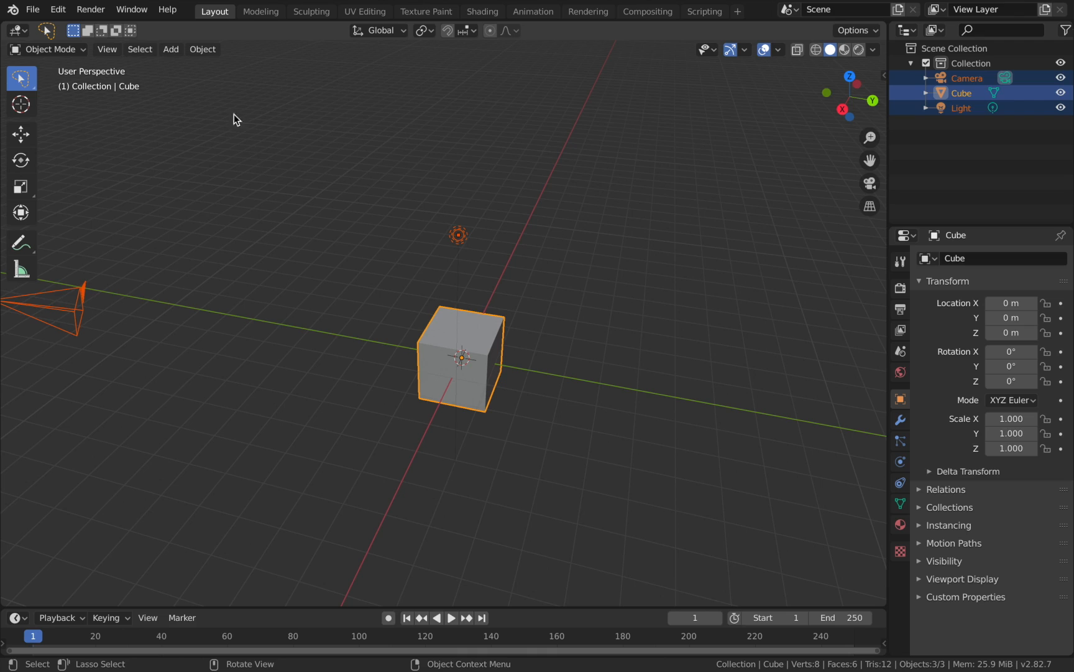
pyautogui.click(146, 51)
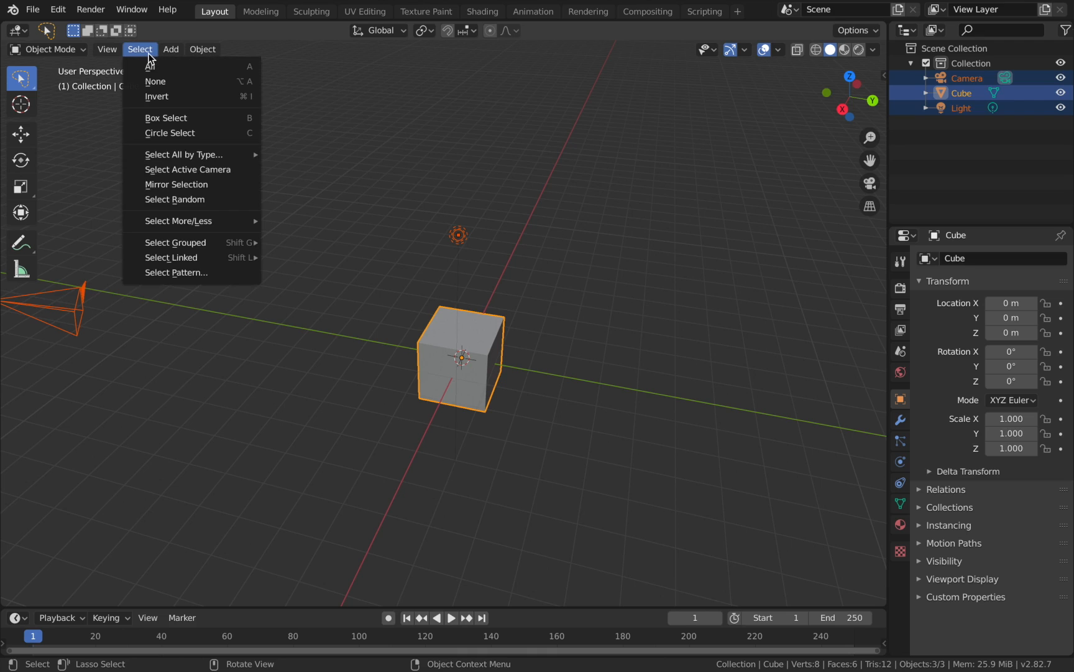
pyautogui.click(438, 161)
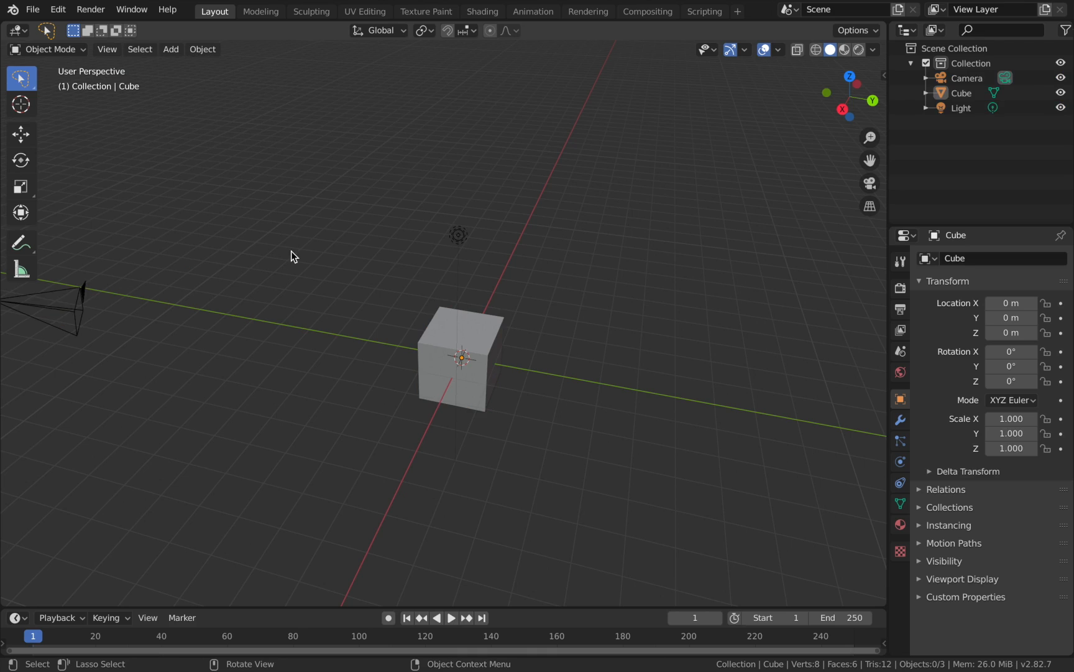
pyautogui.press('a')
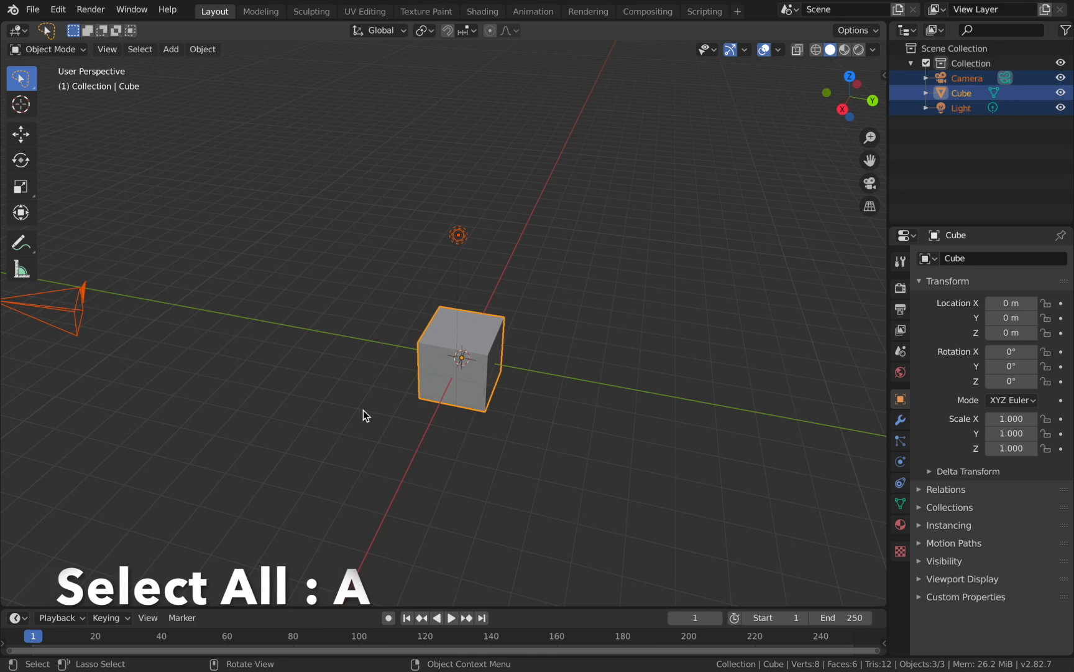
pyautogui.click(225, 232)
# Step: Select the camera, cube and light together, making the light the active object and switching the active object back to the cube
pyautogui.click(140, 49)
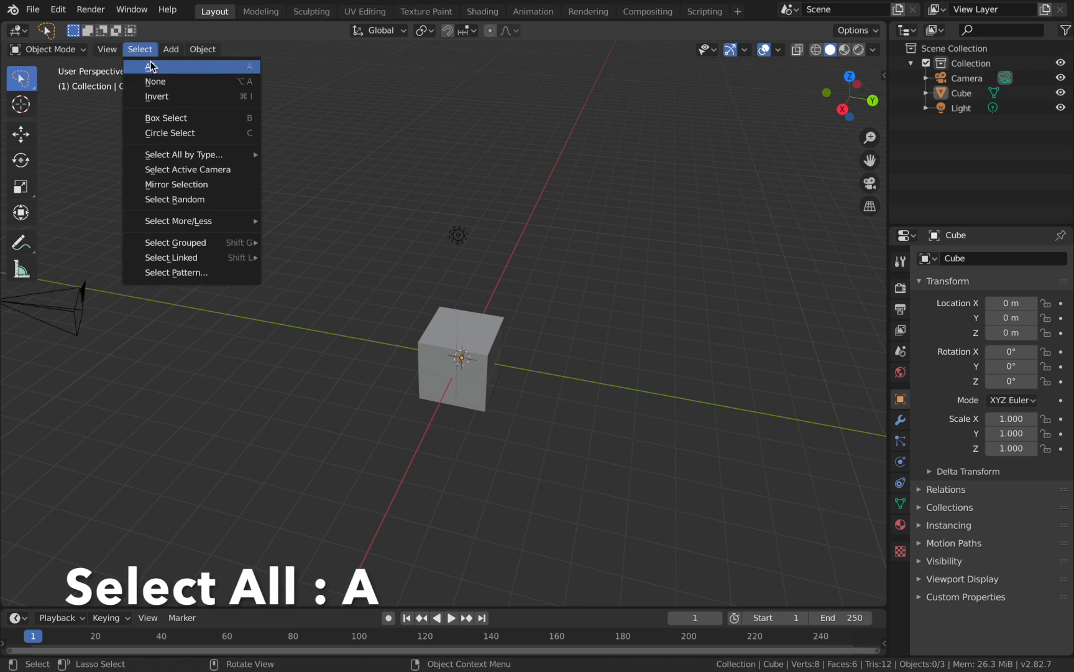
pyautogui.click(153, 81)
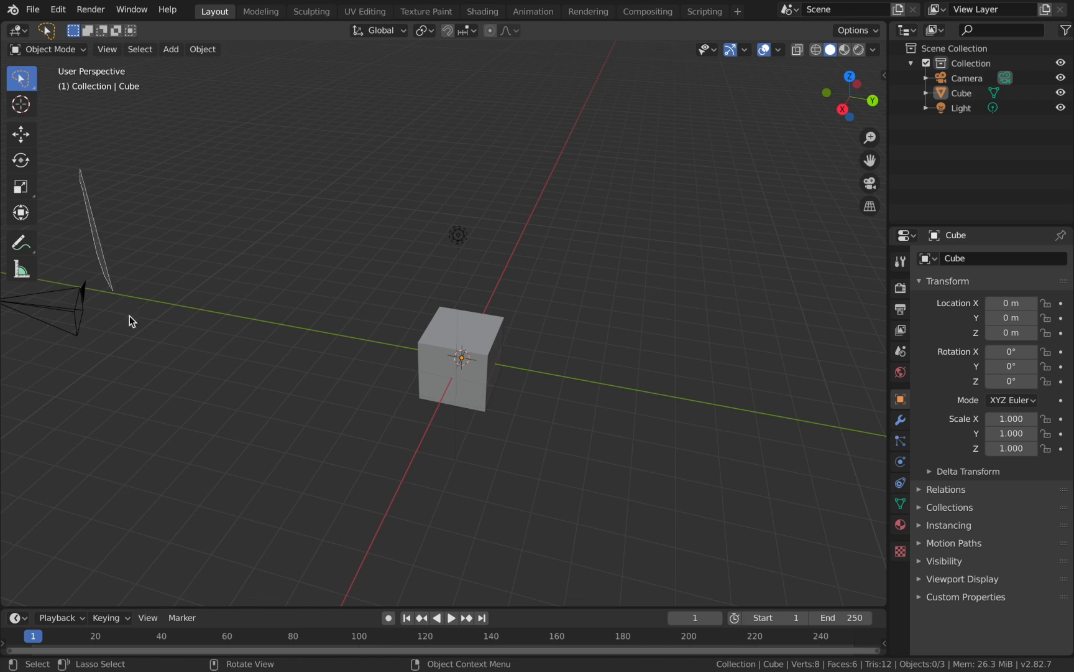
pyautogui.press('a')
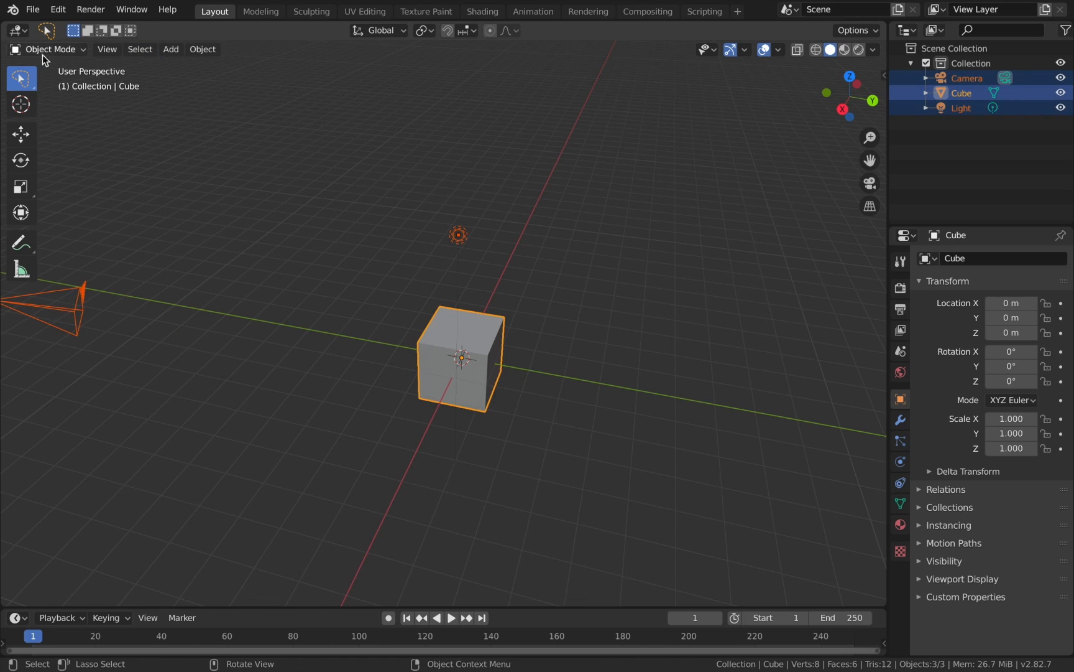
pyautogui.click(147, 55)
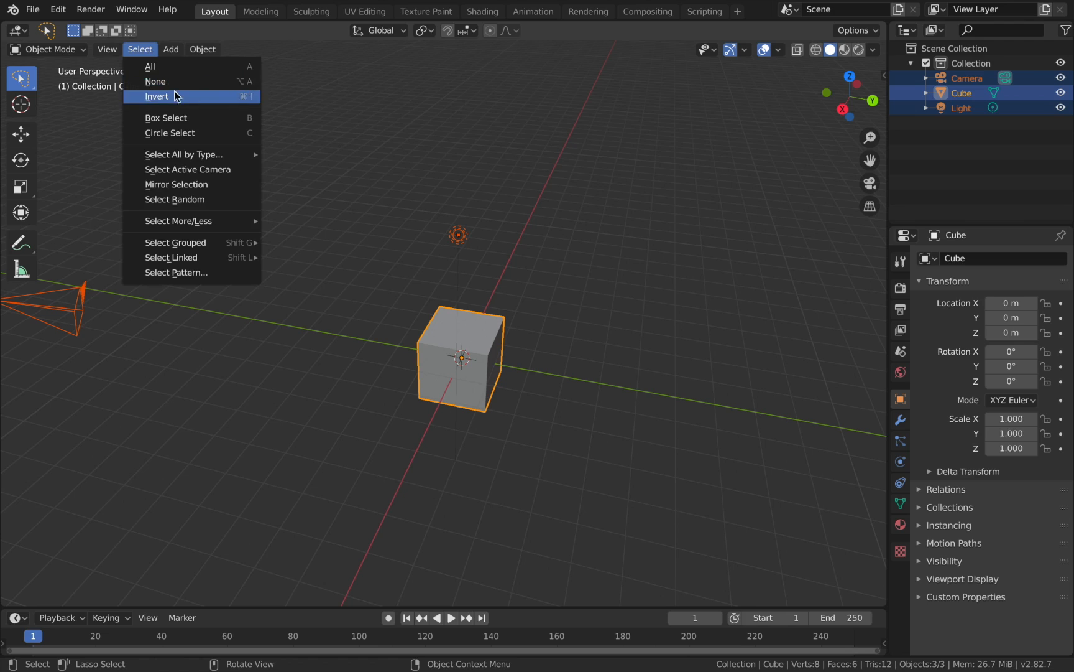
pyautogui.keyDown('shift'); pyautogui.click(462, 364); pyautogui.keyUp('shift')
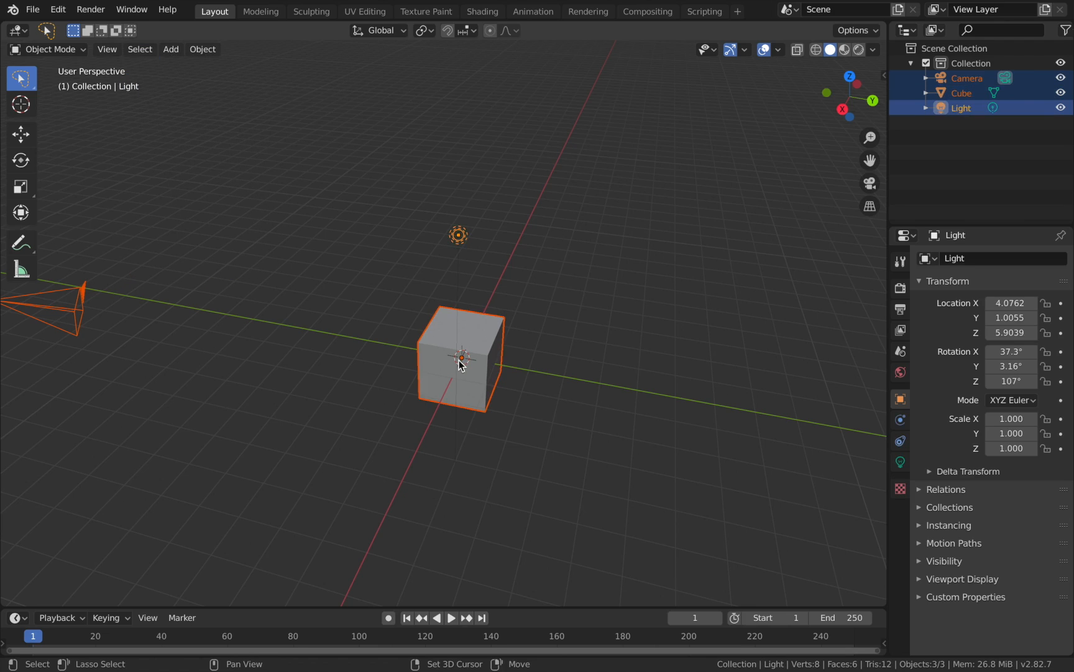
pyautogui.keyDown('shift'); pyautogui.click(462, 364); pyautogui.keyUp('shift')
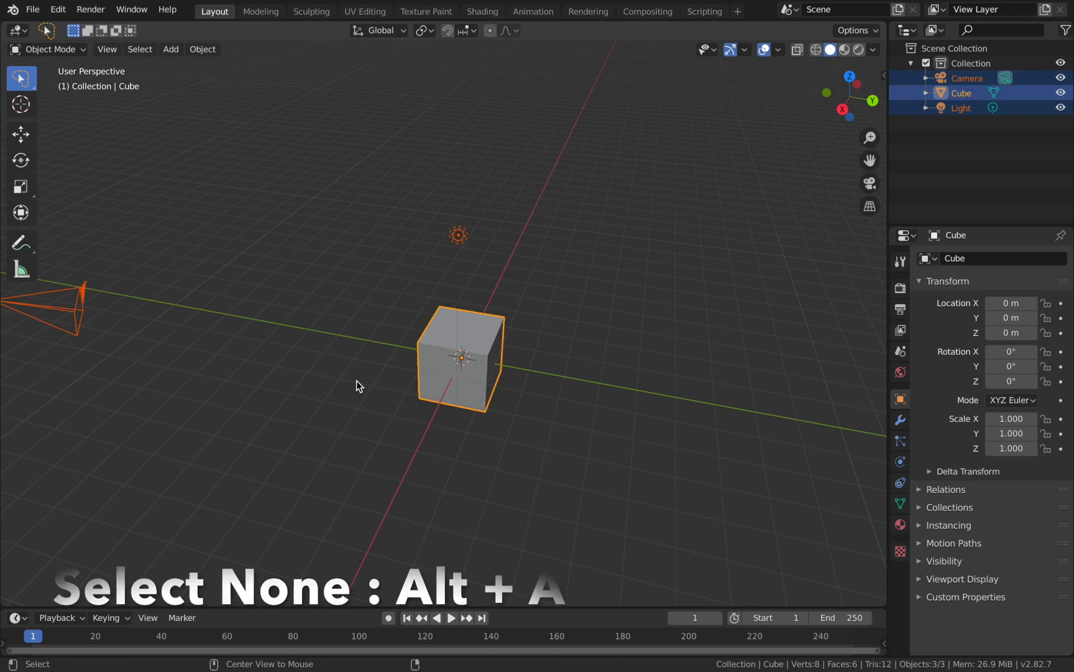
# Step: Deselect everything, reselect all objects, and clear the selection with the None option
pyautogui.hotkey('alt', 'a')
pyautogui.press('a')
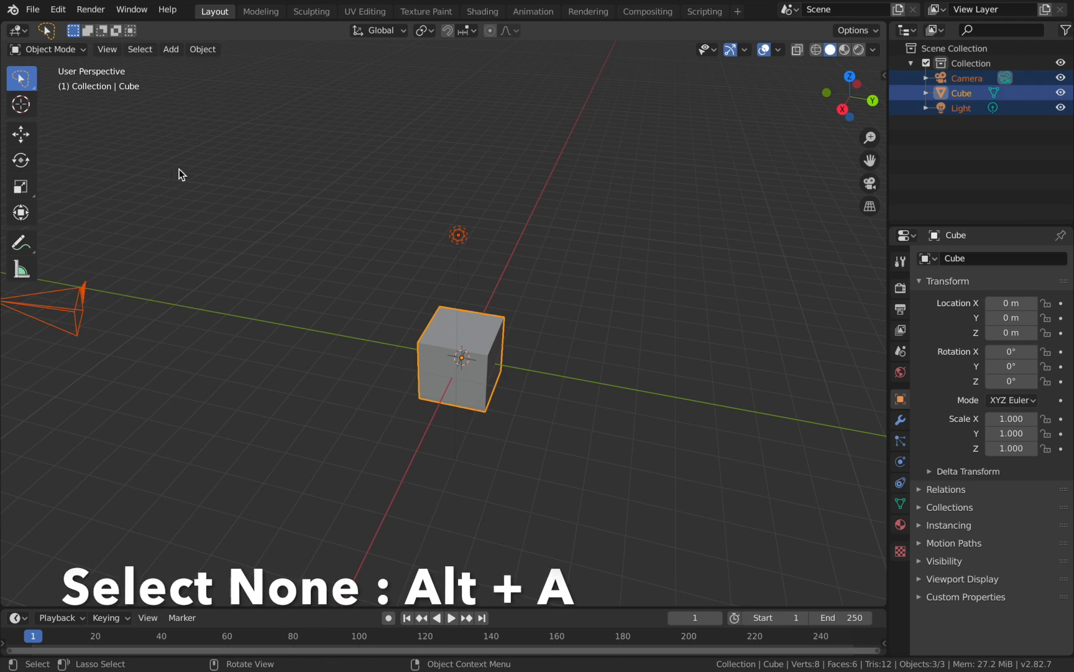
pyautogui.click(139, 50)
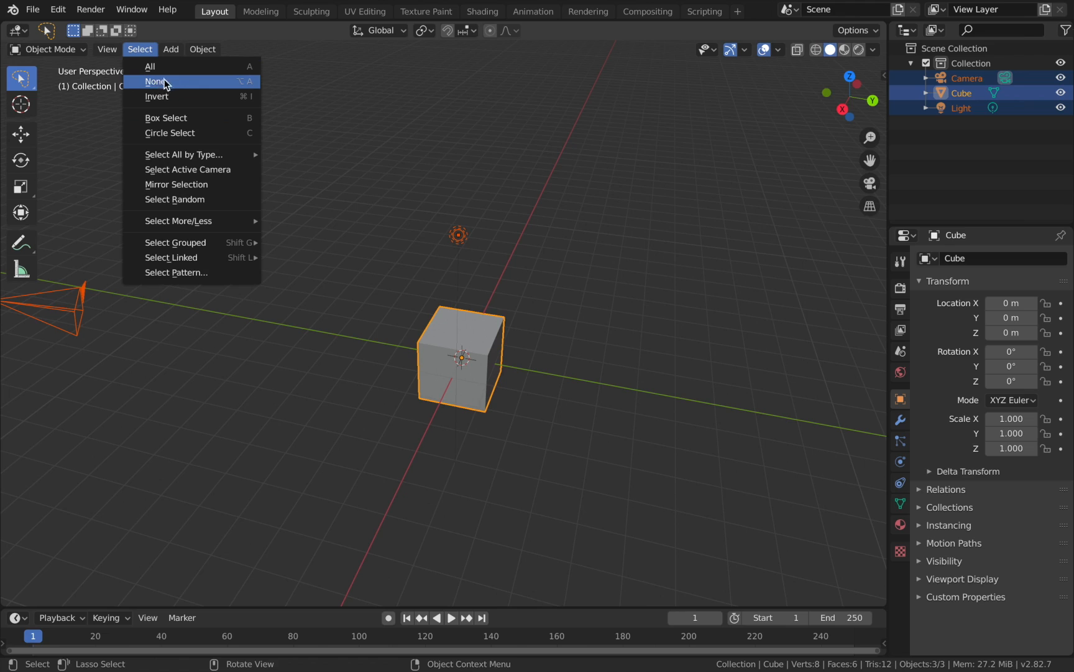
pyautogui.click(174, 87)
# Step: Switch to the Select Box tool, box-select the camera, cube and light, and deselect them
pyautogui.click(152, 54)
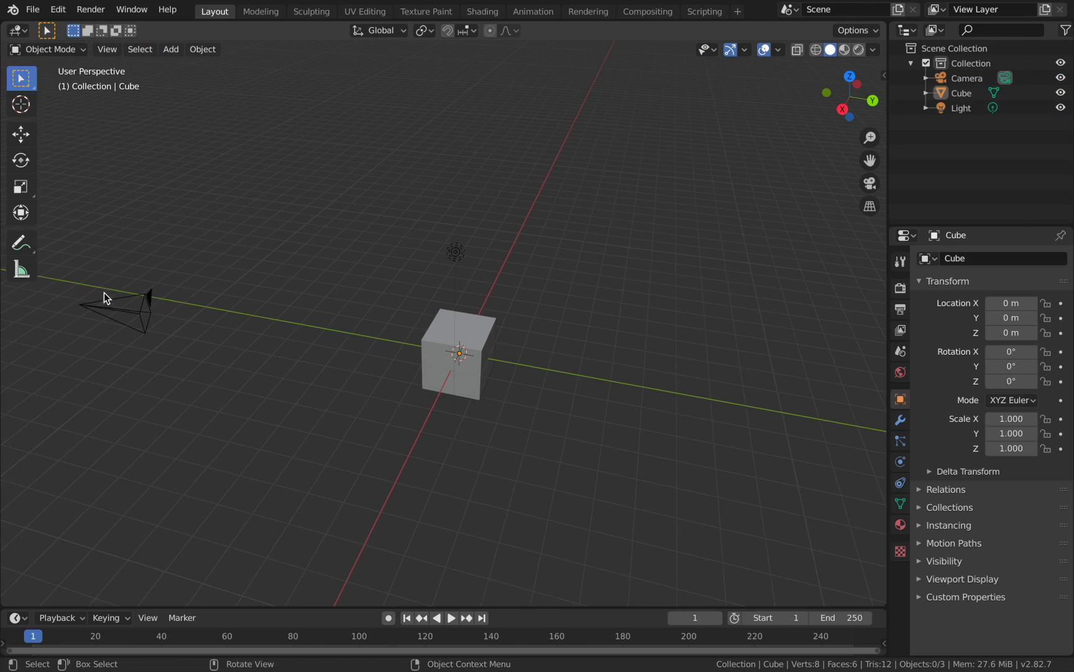
pyautogui.moveTo(104, 292); pyautogui.dragTo(498, 459)
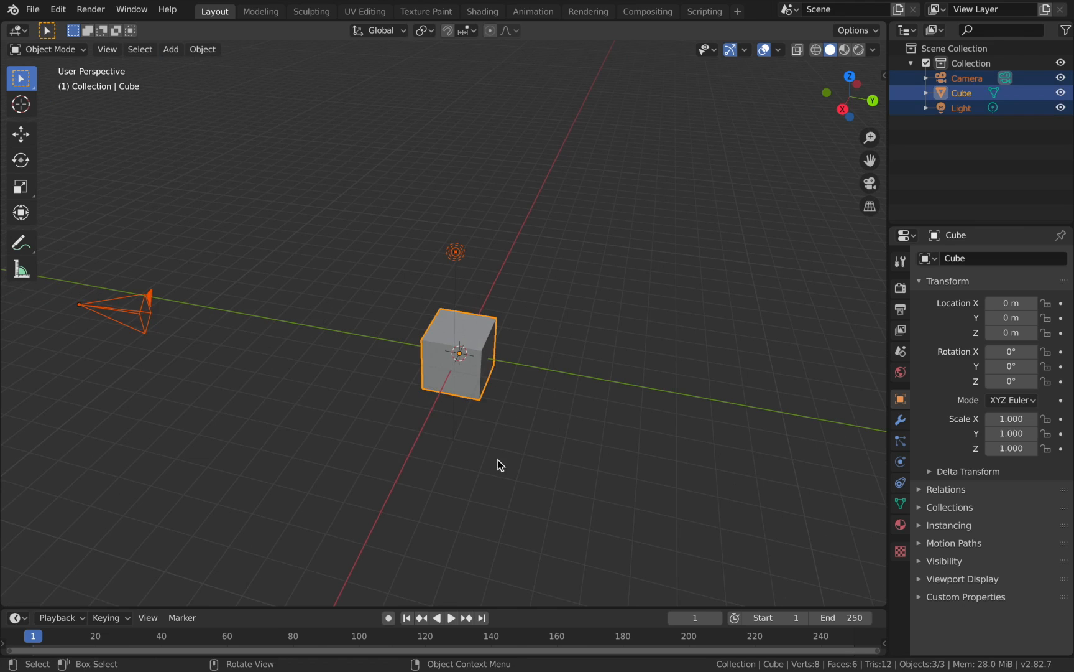
pyautogui.click(605, 342)
# Step: Box-select only the camera and the cube, and invert the selection
pyautogui.moveTo(597, 345); pyautogui.dragTo(640, 347, button='middle')
pyautogui.moveTo(158, 275); pyautogui.dragTo(473, 493)
pyautogui.hscroll(15, 473, 492)
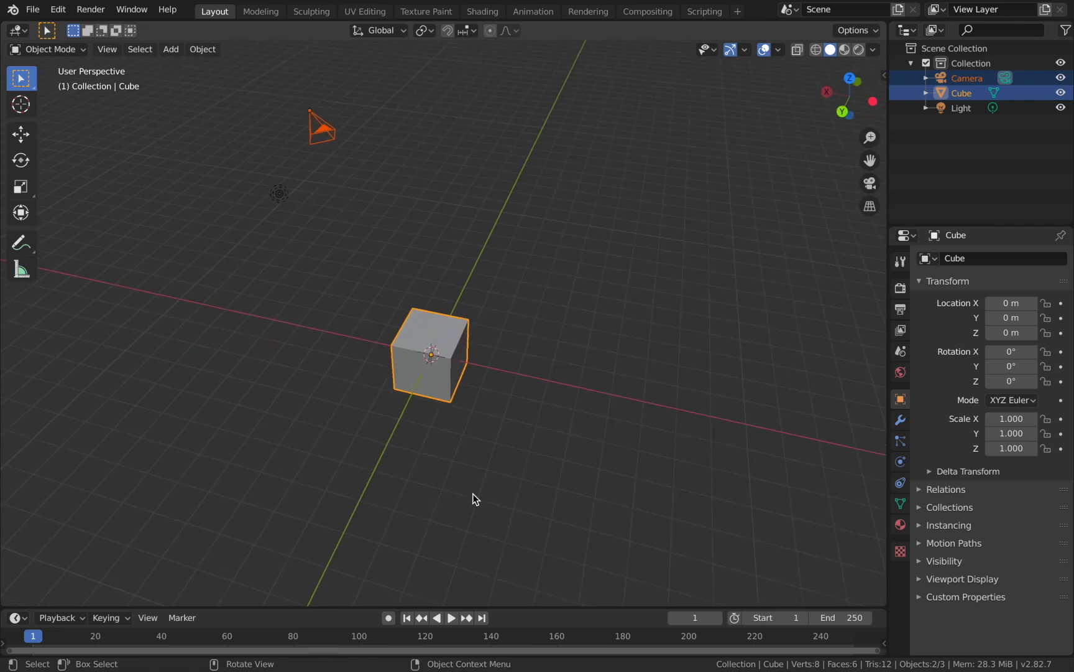
pyautogui.hscroll(3, 473, 492)
pyautogui.scroll(-2, 473, 493)
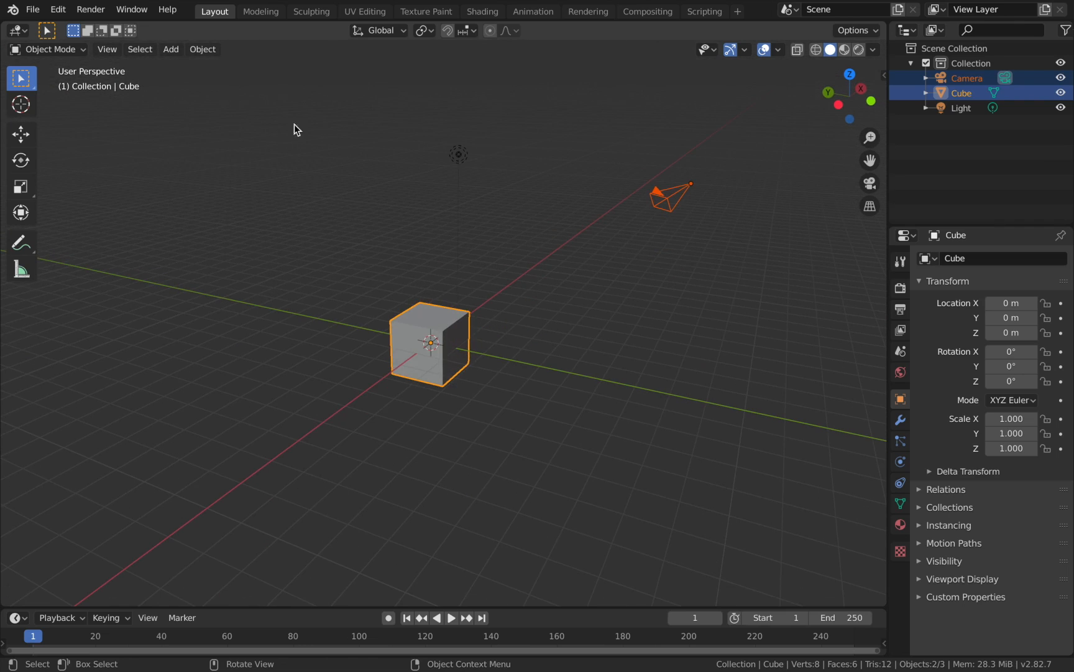
pyautogui.click(141, 50)
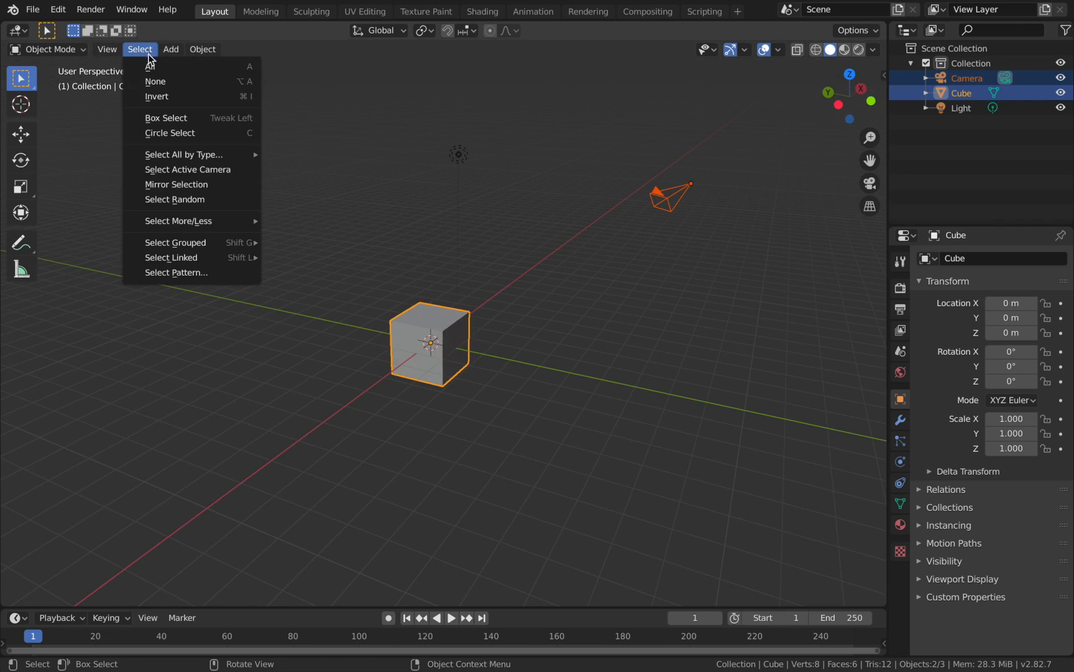
pyautogui.click(168, 97)
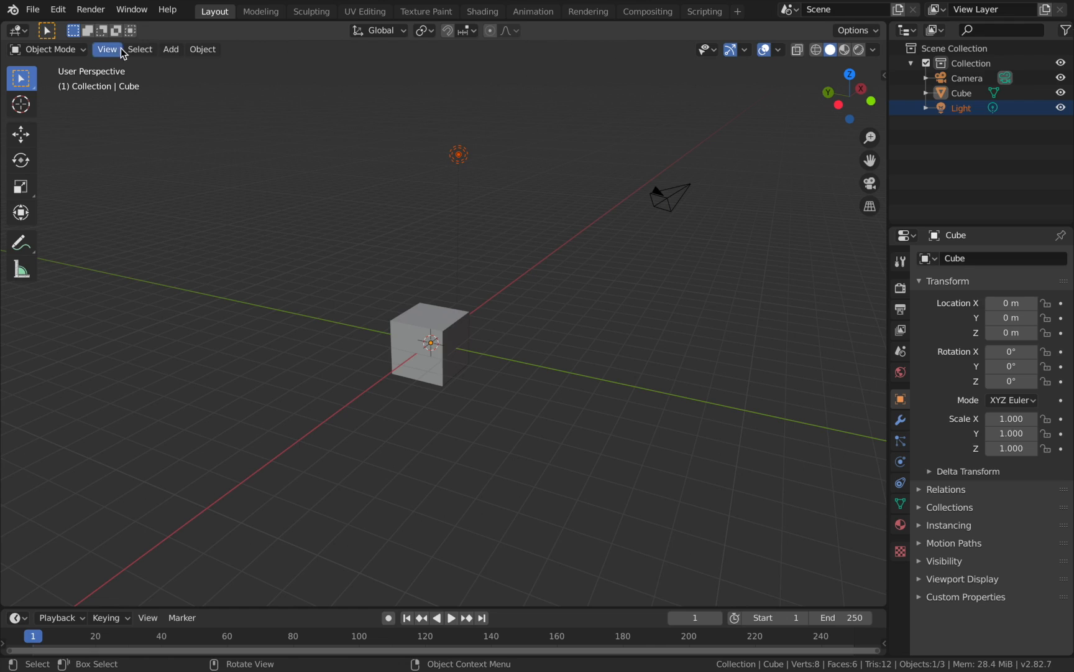
# Step: Box-select the cube and the light, leaving the camera out, and keep Select Box as the active tool
pyautogui.click(140, 49)
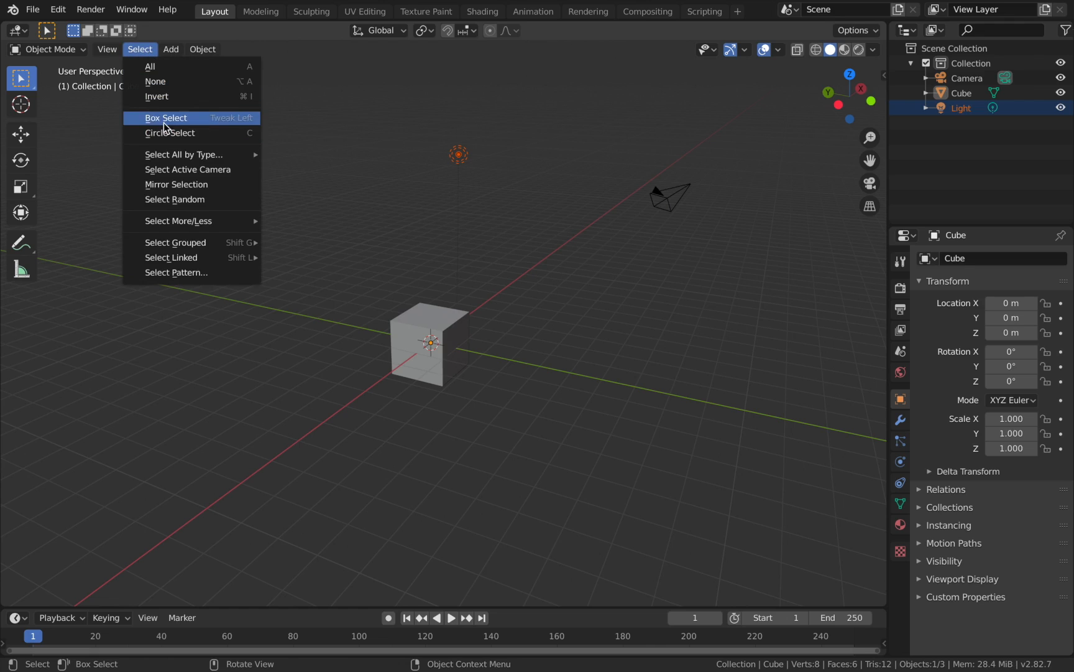
pyautogui.click(162, 118)
pyautogui.moveTo(225, 93); pyautogui.dragTo(584, 407)
pyautogui.click(21, 79)
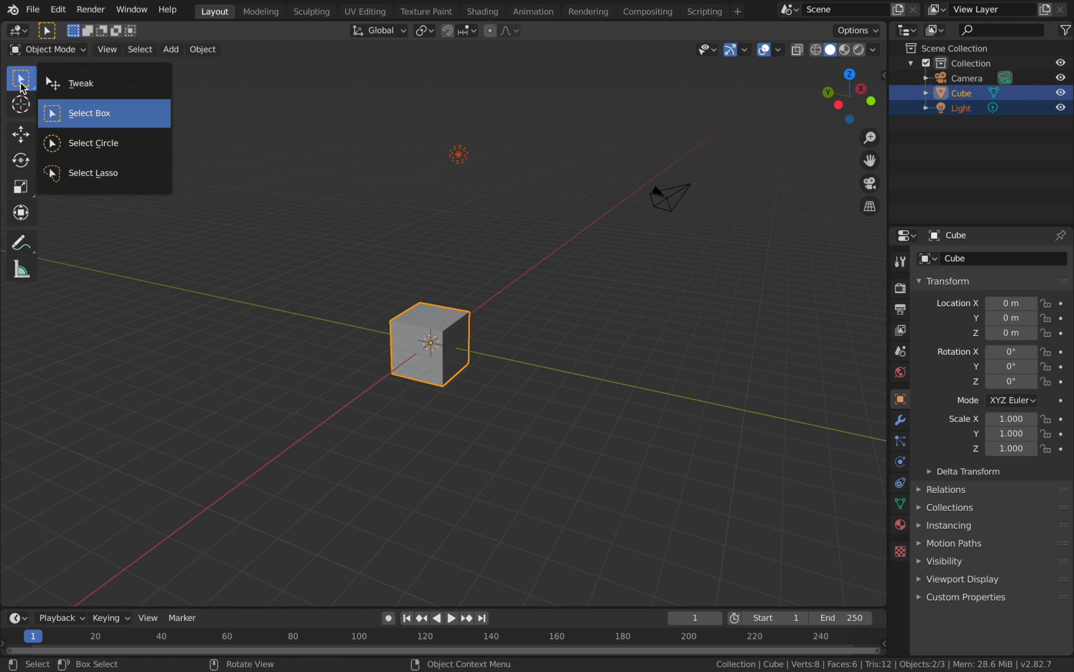
pyautogui.click(85, 120)
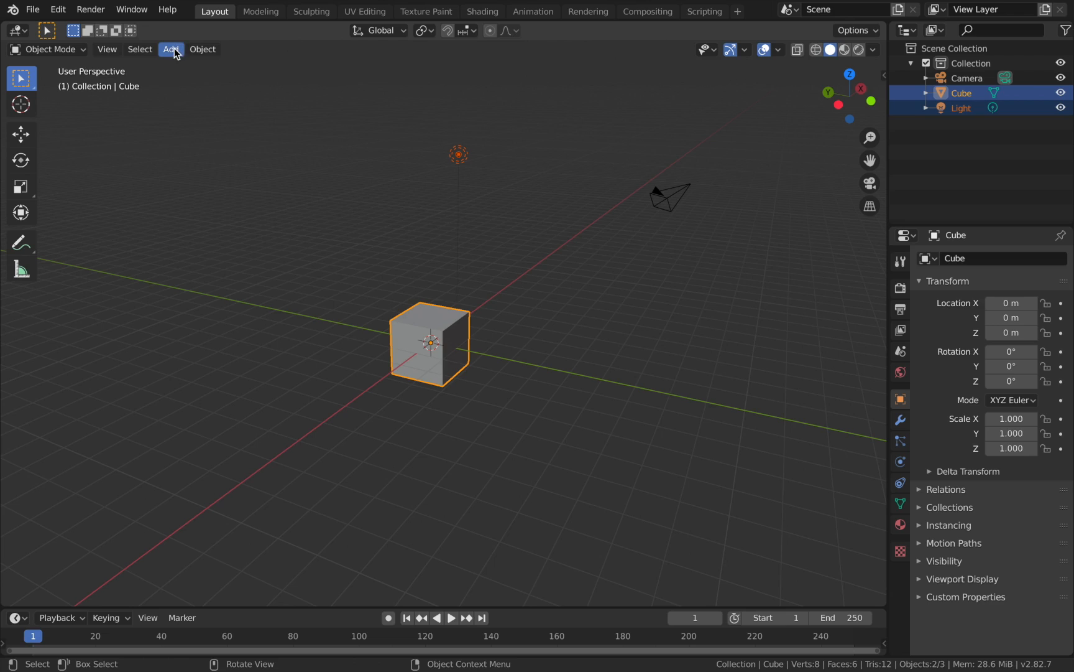
# Step: Start Circle Select and cancel it, and view the object types offered by Select All by Type without choosing one
pyautogui.click(139, 49)
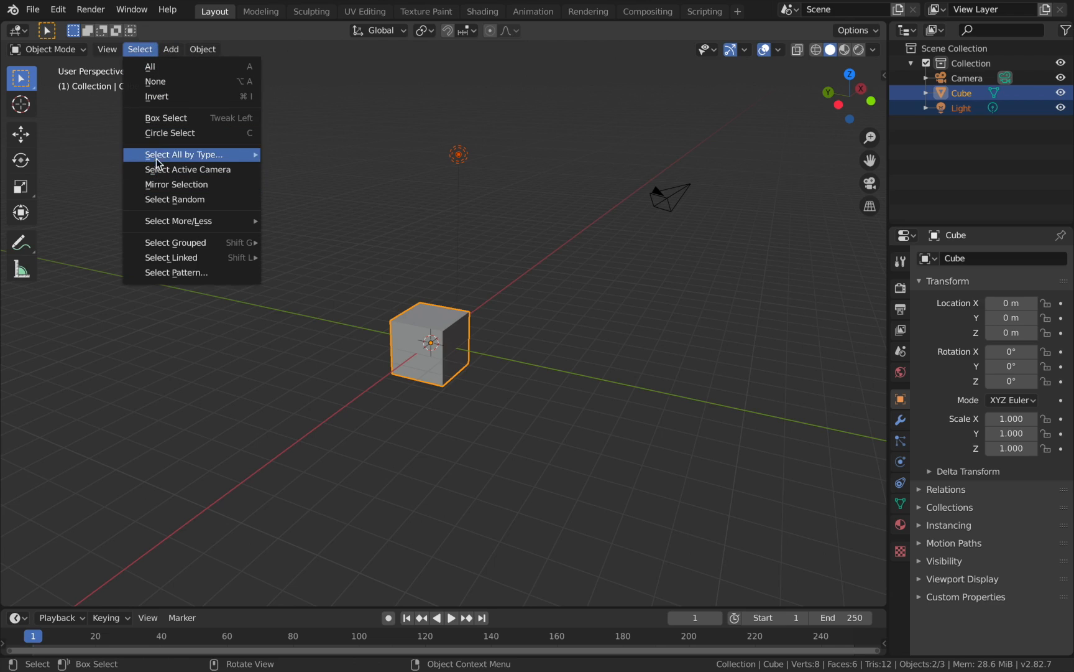
pyautogui.click(164, 133)
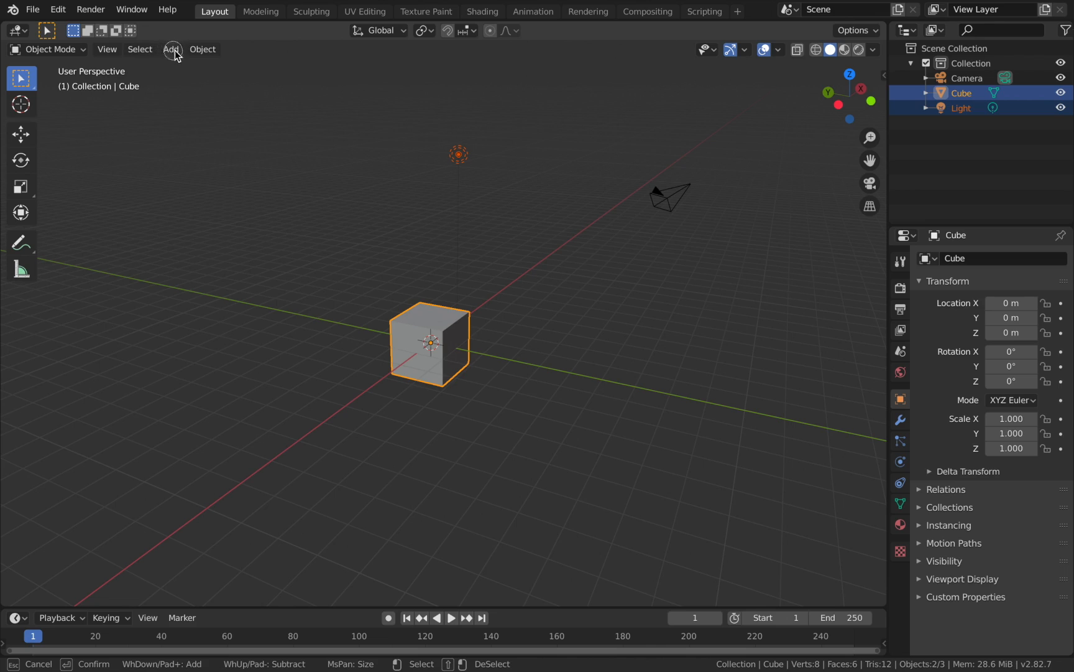
pyautogui.press('Escape')
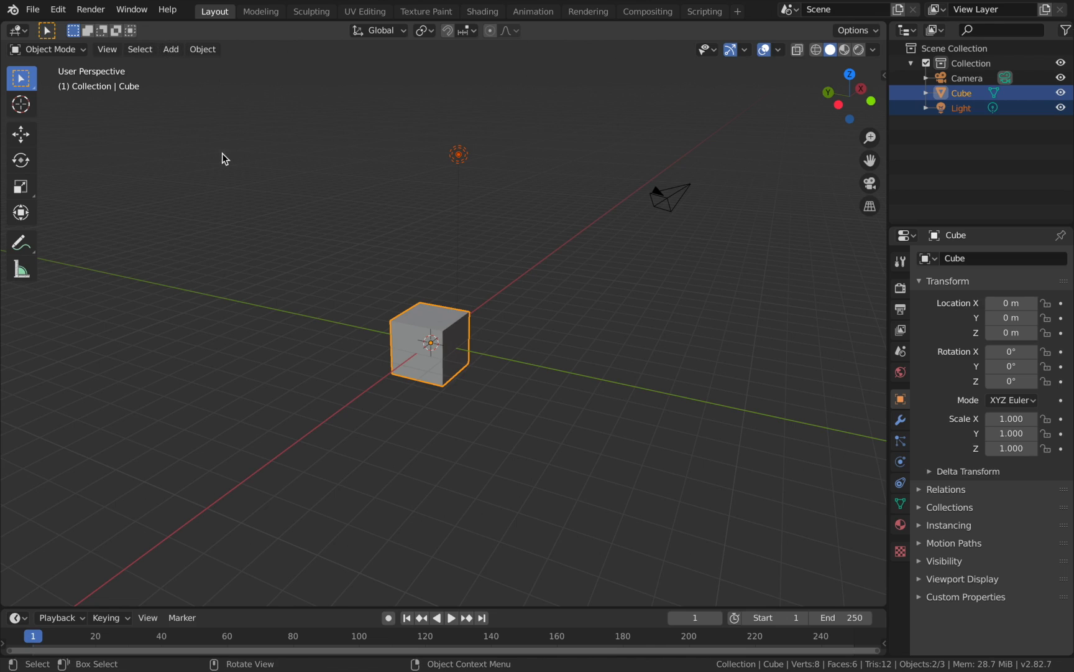
pyautogui.click(151, 52)
pyautogui.moveTo(196, 160)
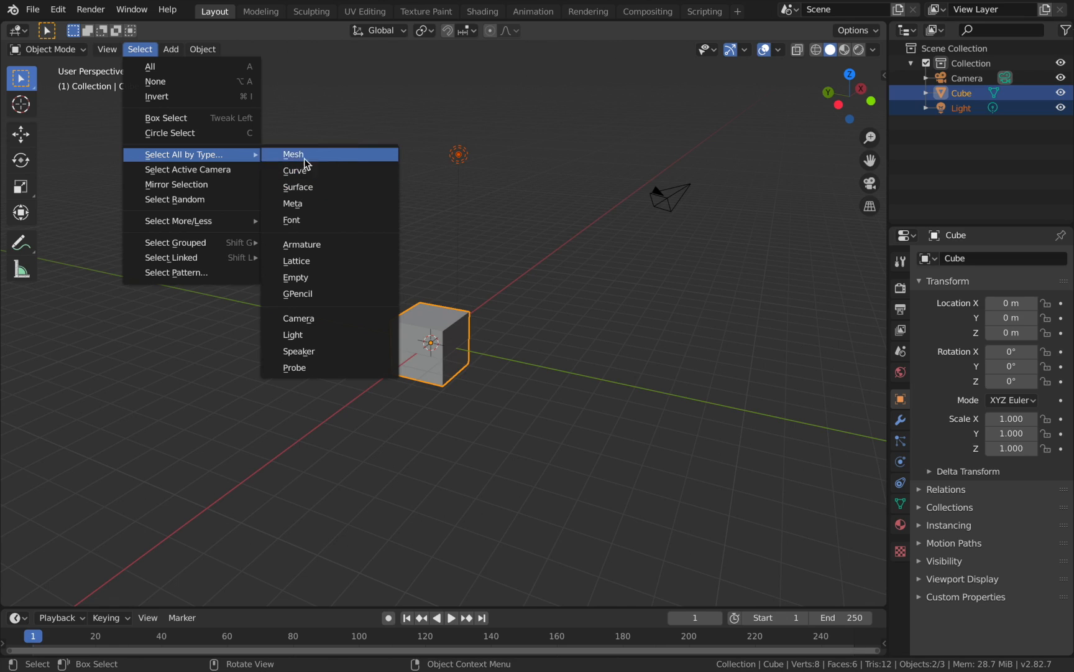
pyautogui.press('Escape')
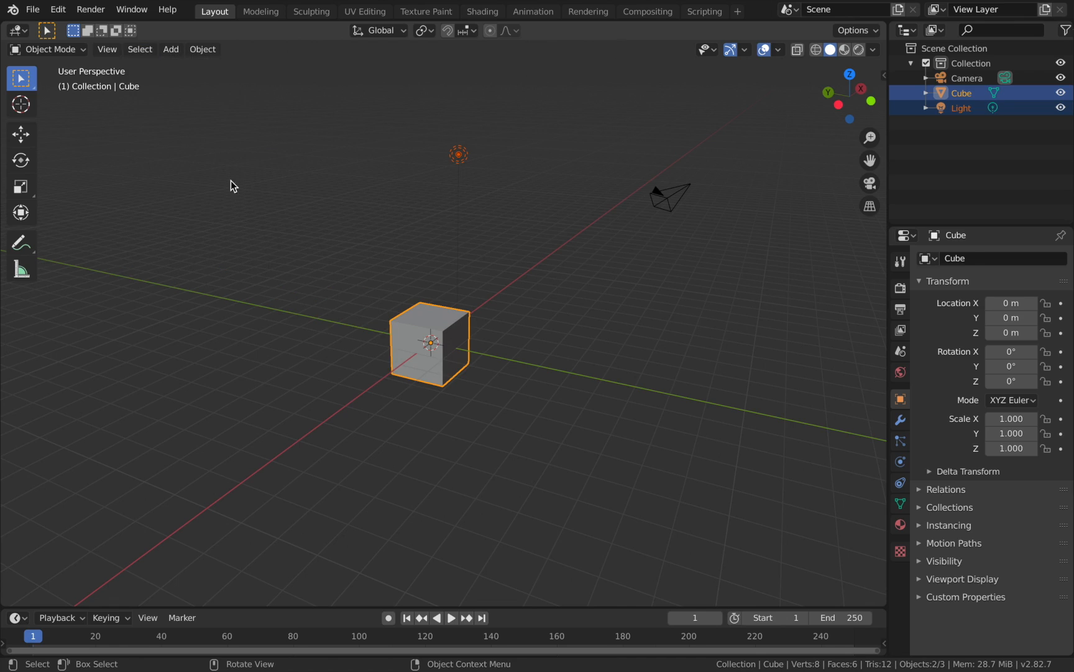
# Step: Add the camera to the selection, delete the camera, cube and light, undo the deletion, and delete all three again
pyautogui.keyDown('shift'); pyautogui.click(668, 196); pyautogui.keyUp('shift')
pyautogui.press('x')
pyautogui.click(590, 210)
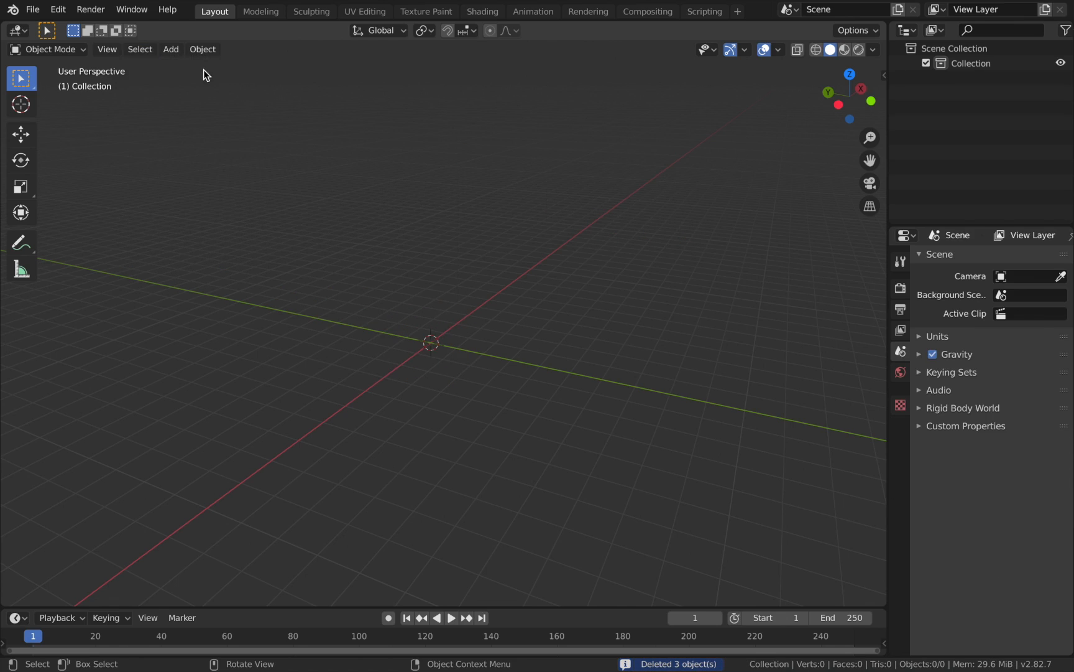
pyautogui.hotkey('ctrl', 'z')
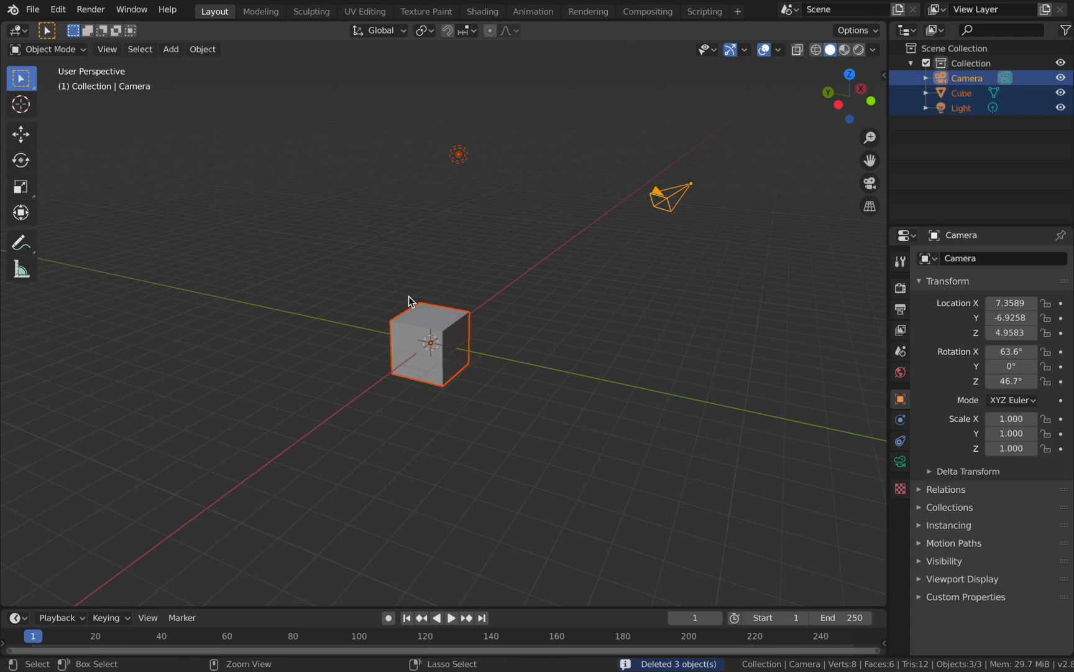
pyautogui.press('x')
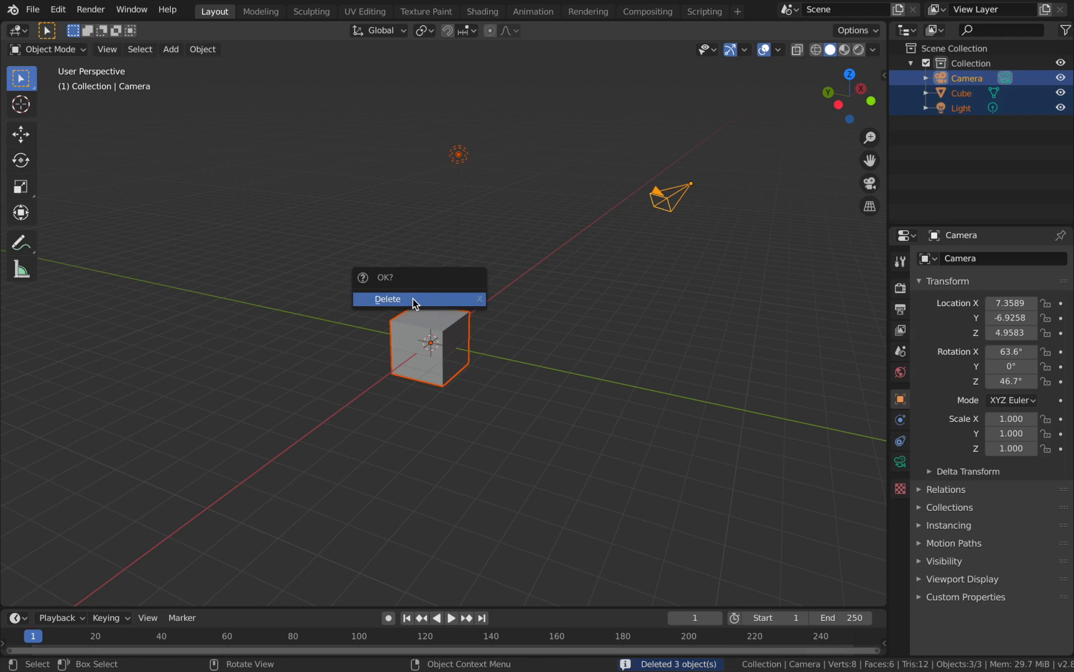
pyautogui.click(414, 300)
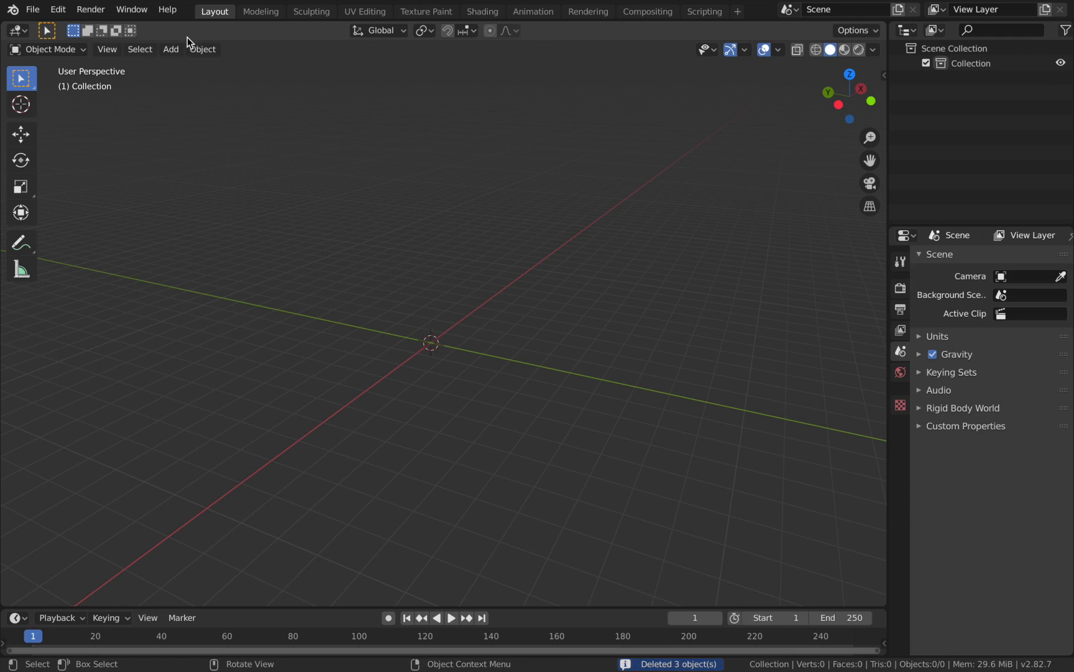
# Step: Add a mesh cube to the empty scene and move it to about X -3.12, Y 5.89, Z -0.02 m
pyautogui.click(170, 54)
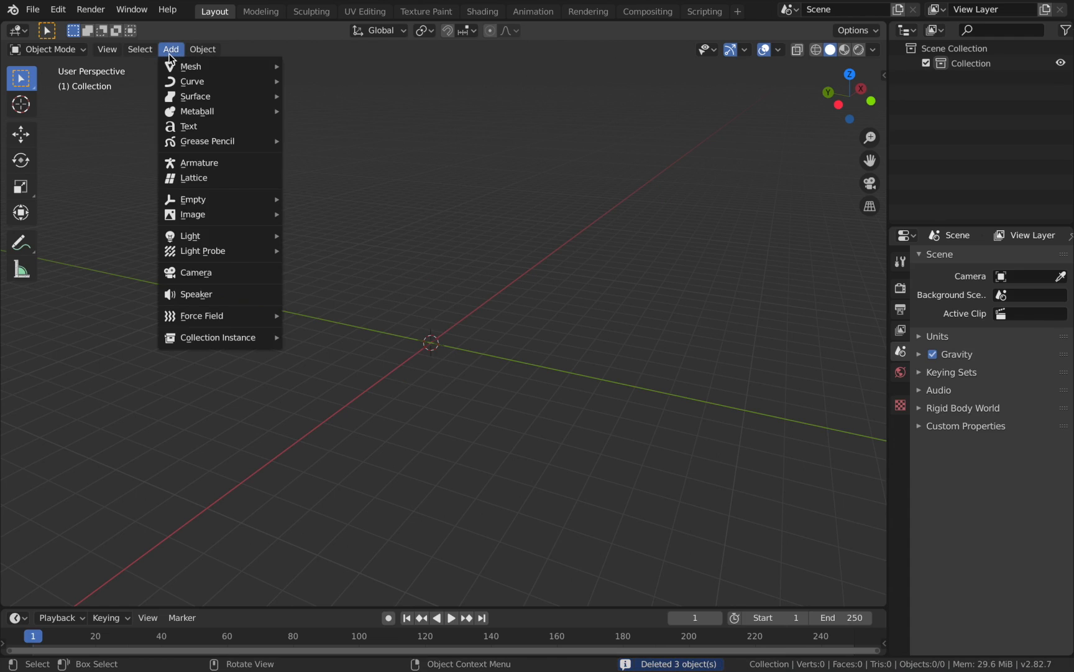
pyautogui.moveTo(184, 71)
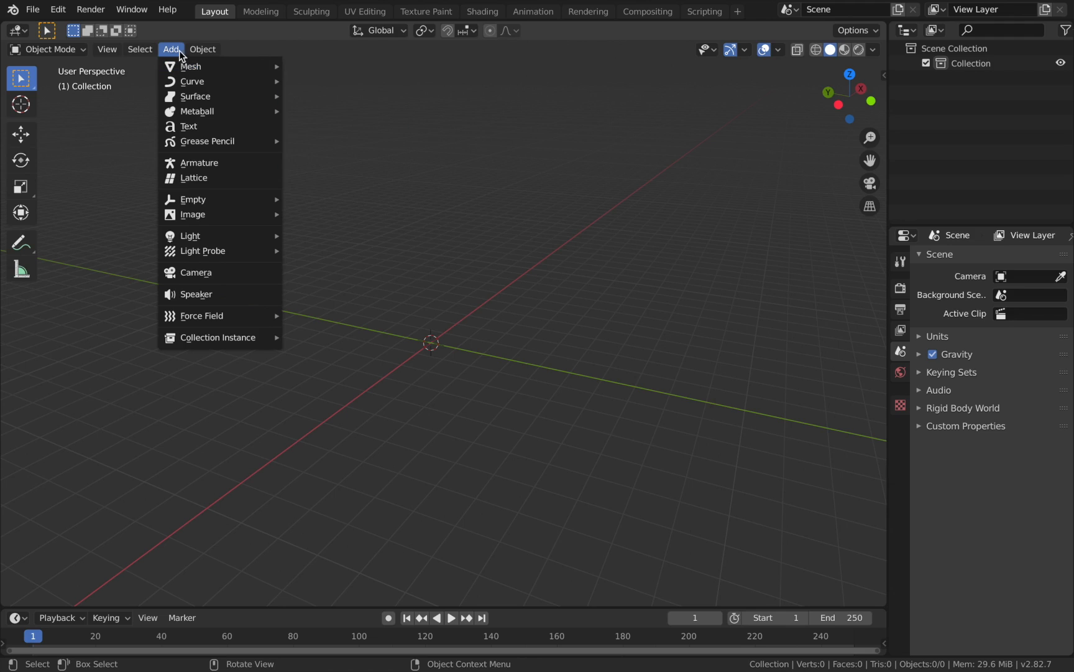
pyautogui.hotkey('shift', 'a')
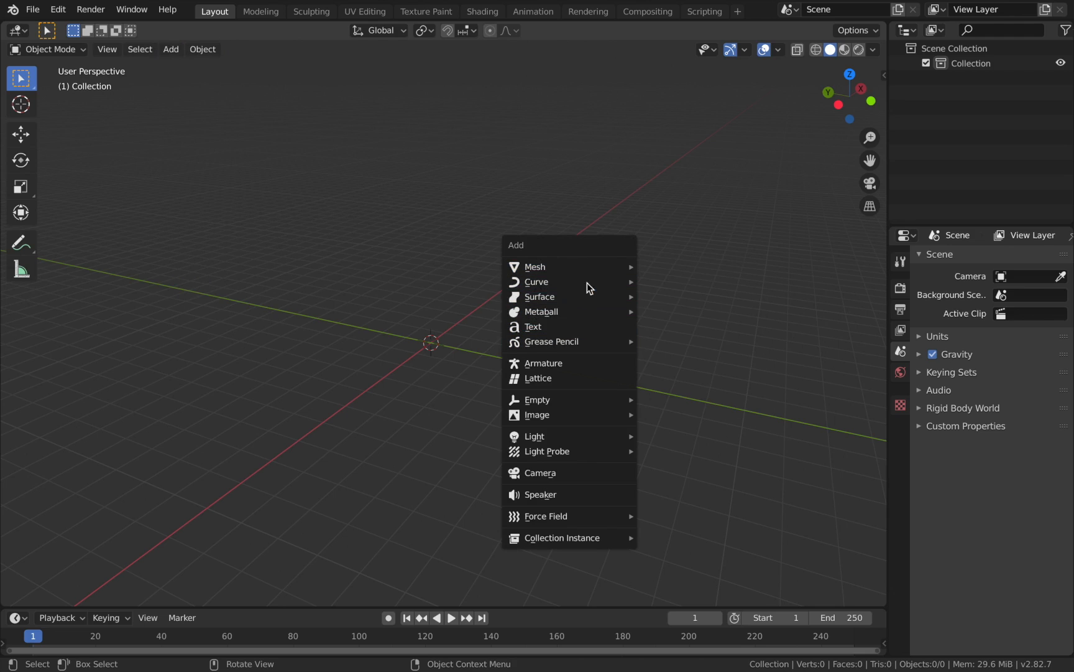
pyautogui.click(171, 49)
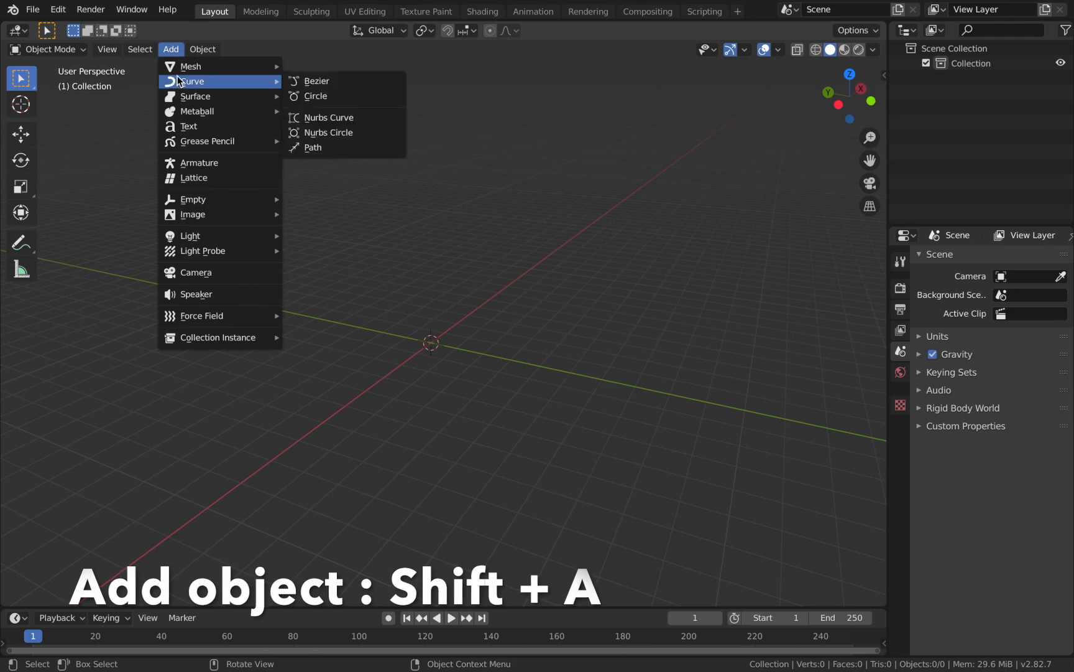
pyautogui.moveTo(255, 69)
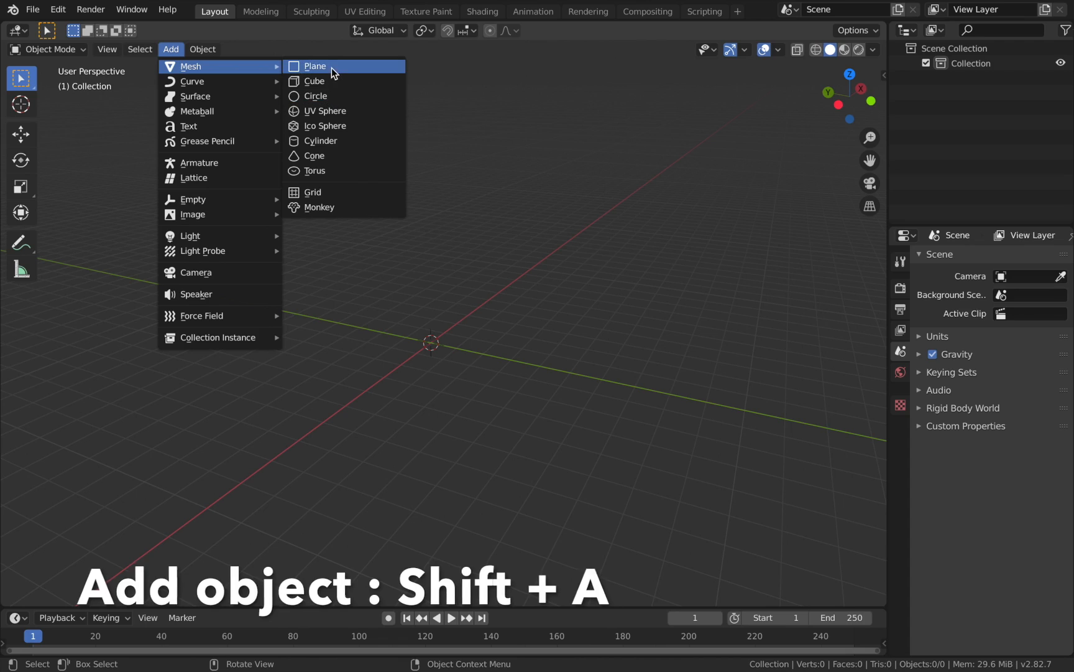
pyautogui.click(341, 82)
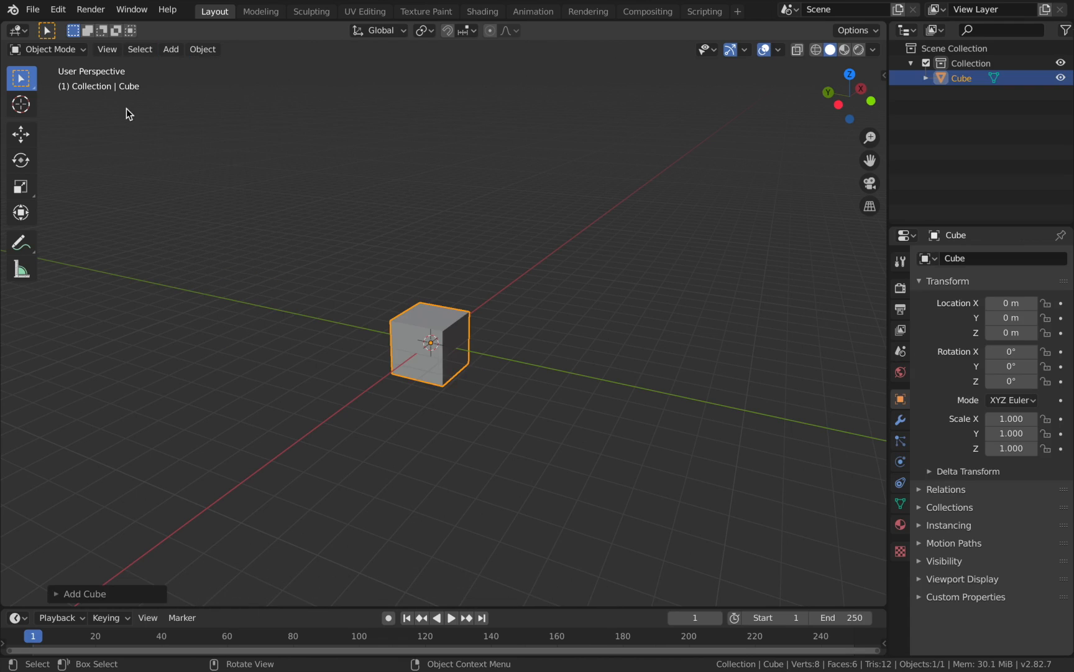
pyautogui.press('g')
pyautogui.click(260, 386)
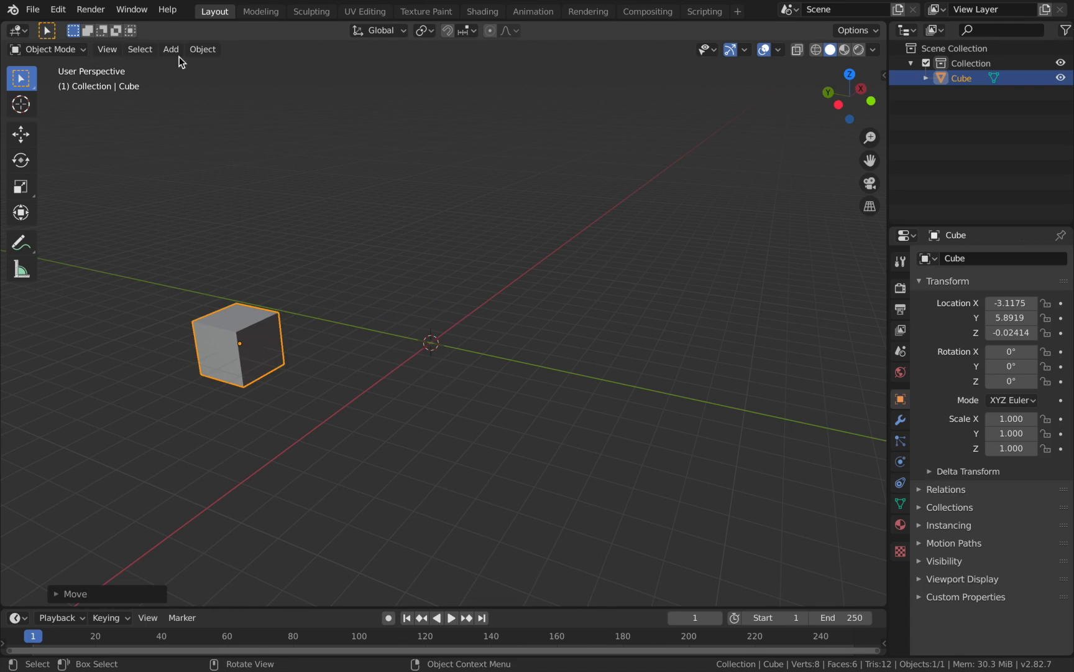
# Step: Add a mesh plane and move it beside the cube, to about X -1.06, Y 2.80, Z 0.92 m
pyautogui.hotkey('shift', 'a')
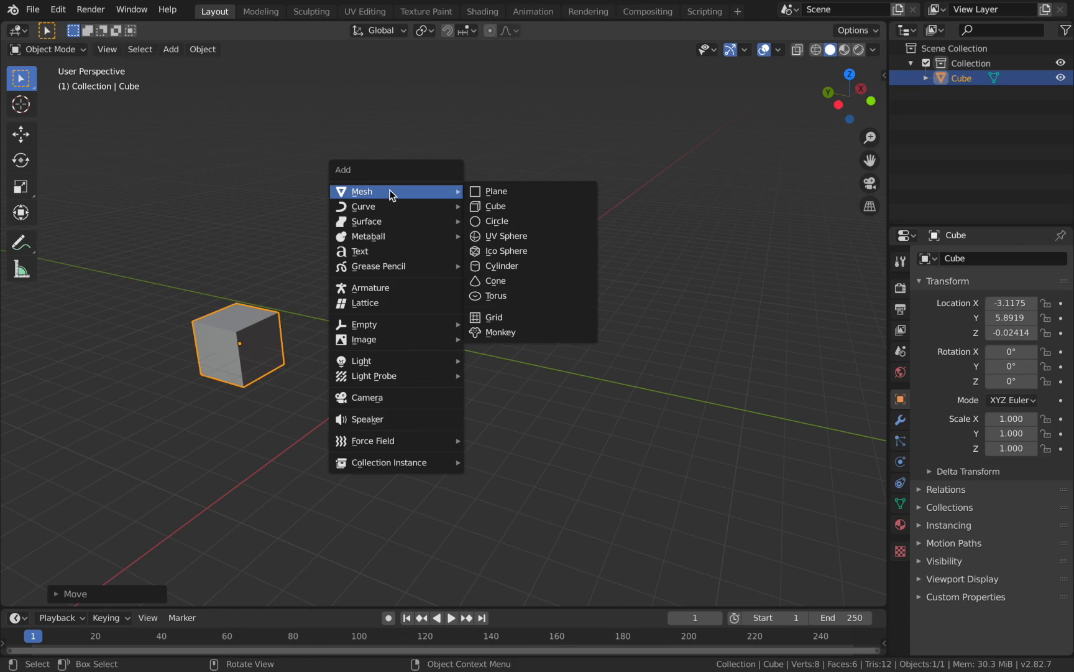
pyautogui.click(508, 191)
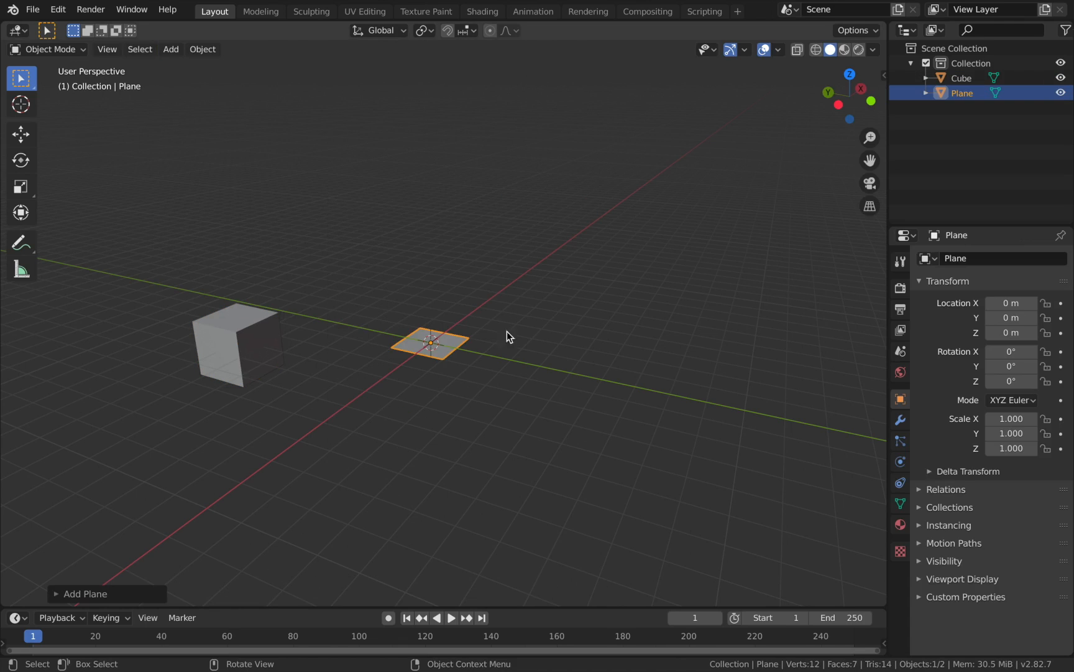
pyautogui.press('g')
pyautogui.click(374, 323)
# Step: Add a mesh circle and move it to about X 1.47, Y 1.71, Z 1.35 m
pyautogui.hotkey('shift', 'a')
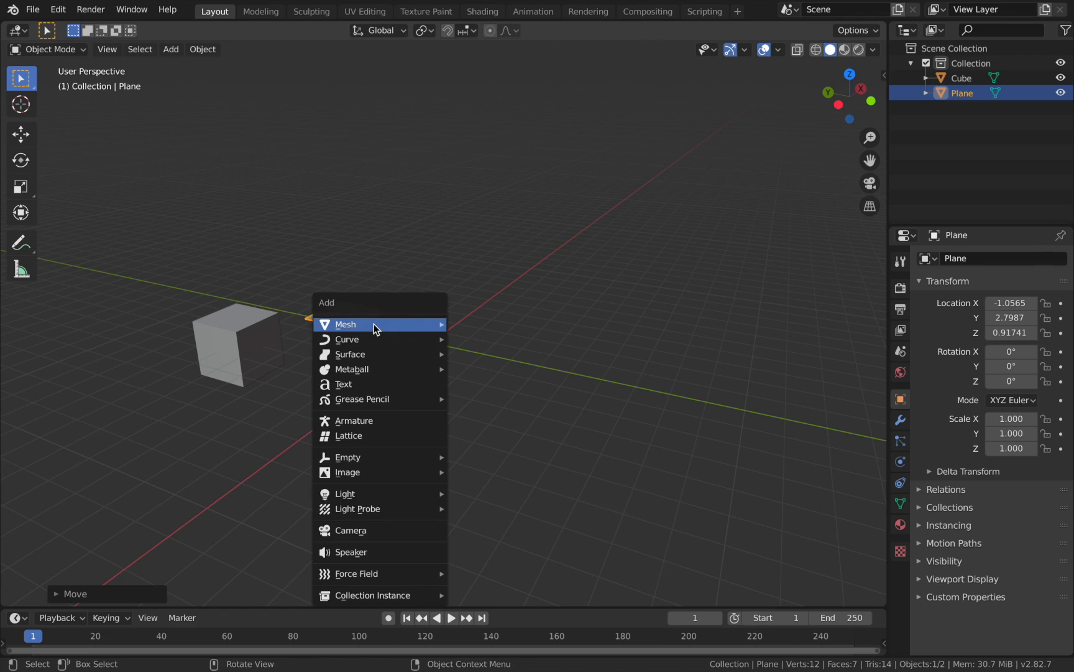
pyautogui.moveTo(374, 323)
pyautogui.click(480, 353)
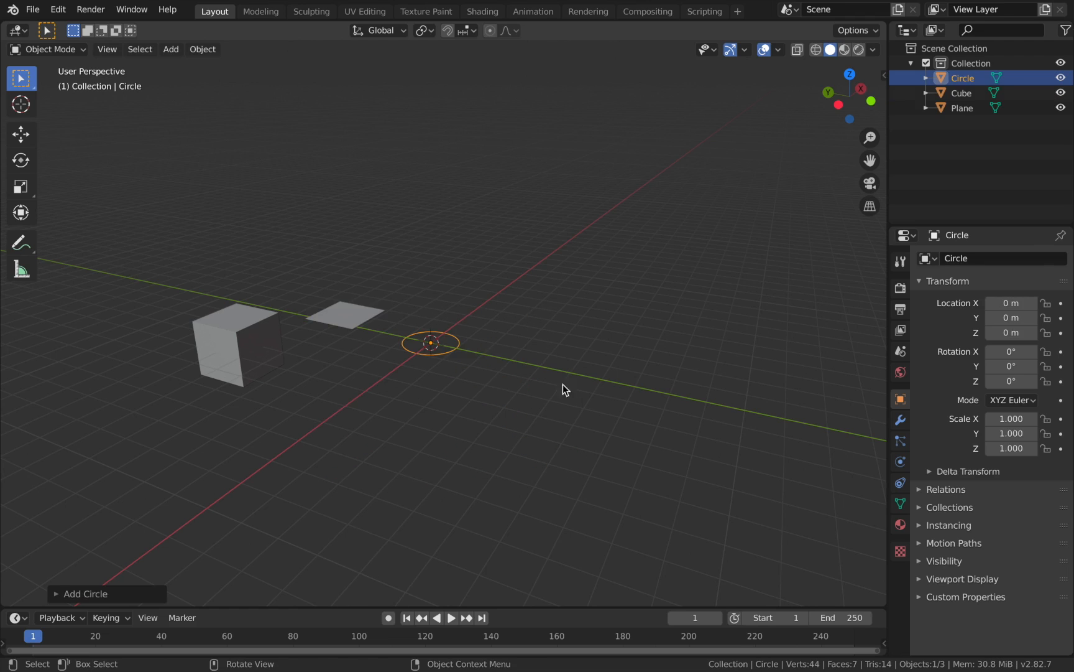
pyautogui.moveTo(563, 383); pyautogui.dragTo(418, 398, button='middle')
pyautogui.scroll(5, 484, 383)
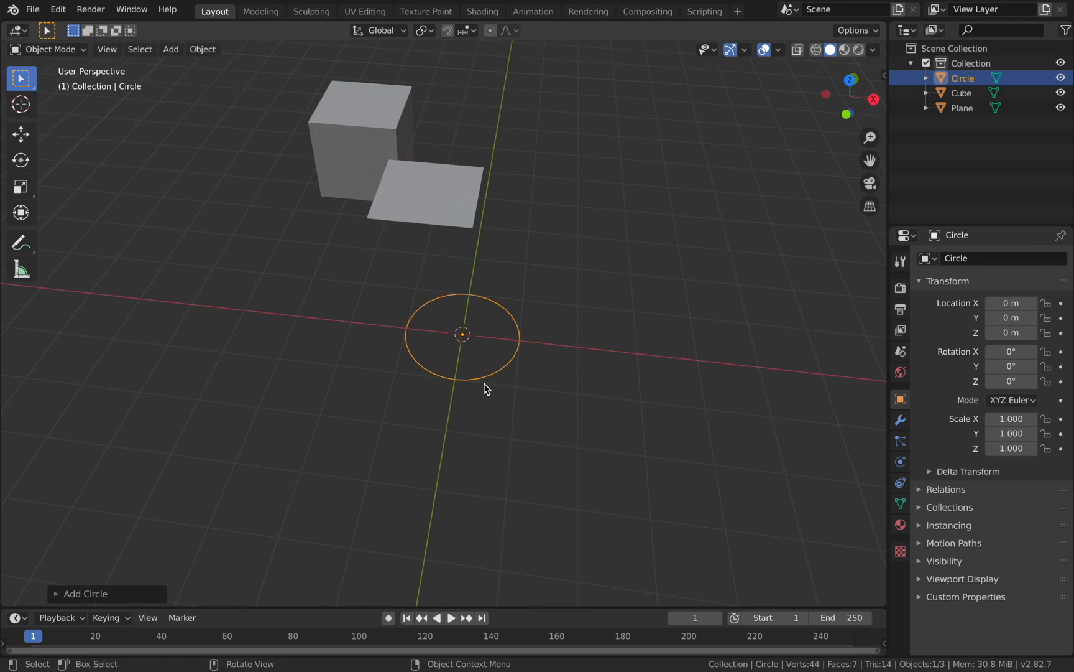
pyautogui.press('g')
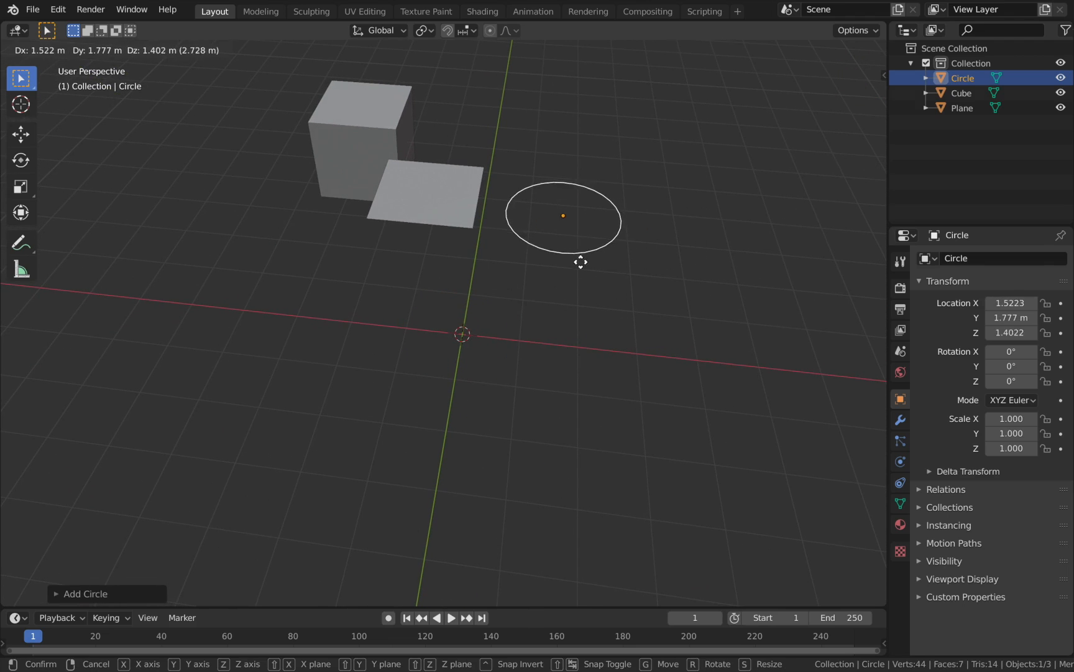
pyautogui.click(583, 266)
# Step: Select the plane and examine the cube, plane and circle from several angles
pyautogui.moveTo(583, 266); pyautogui.dragTo(516, 210, button='middle')
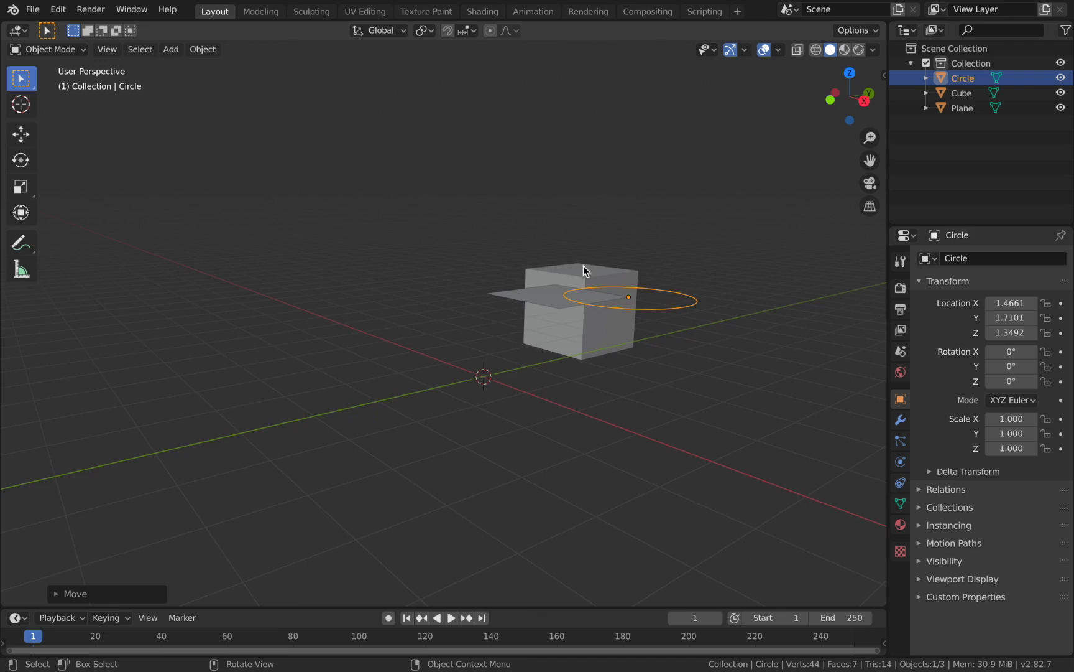
pyautogui.scroll(2, 583, 266)
pyautogui.moveTo(584, 266); pyautogui.dragTo(582, 268, button='middle')
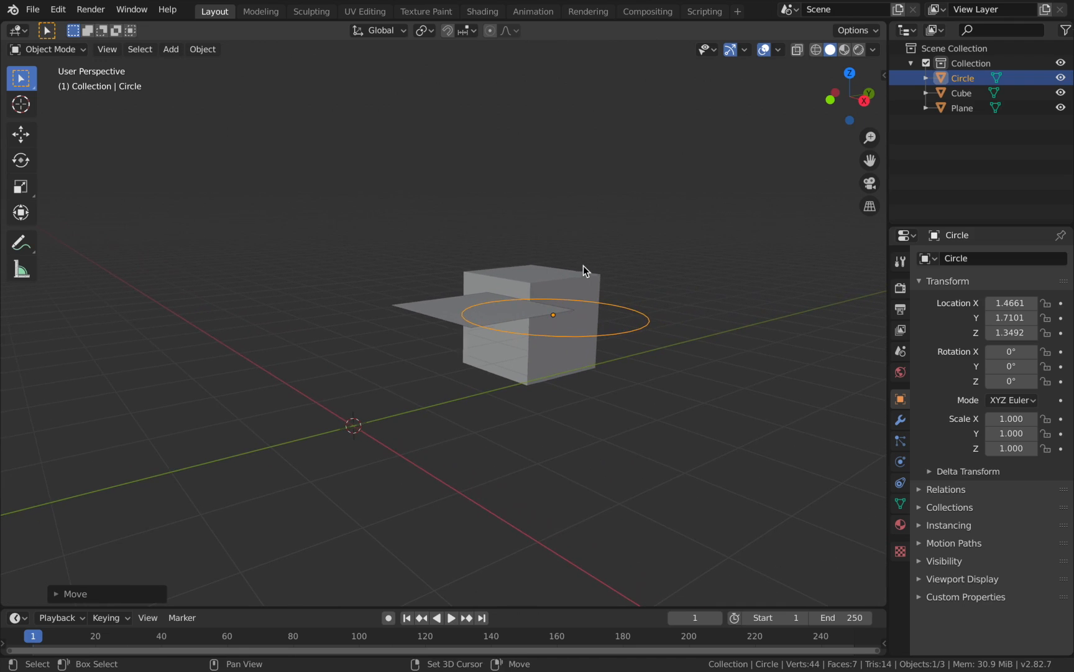
pyautogui.click(447, 314)
pyautogui.moveTo(448, 309); pyautogui.dragTo(448, 310, button='middle')
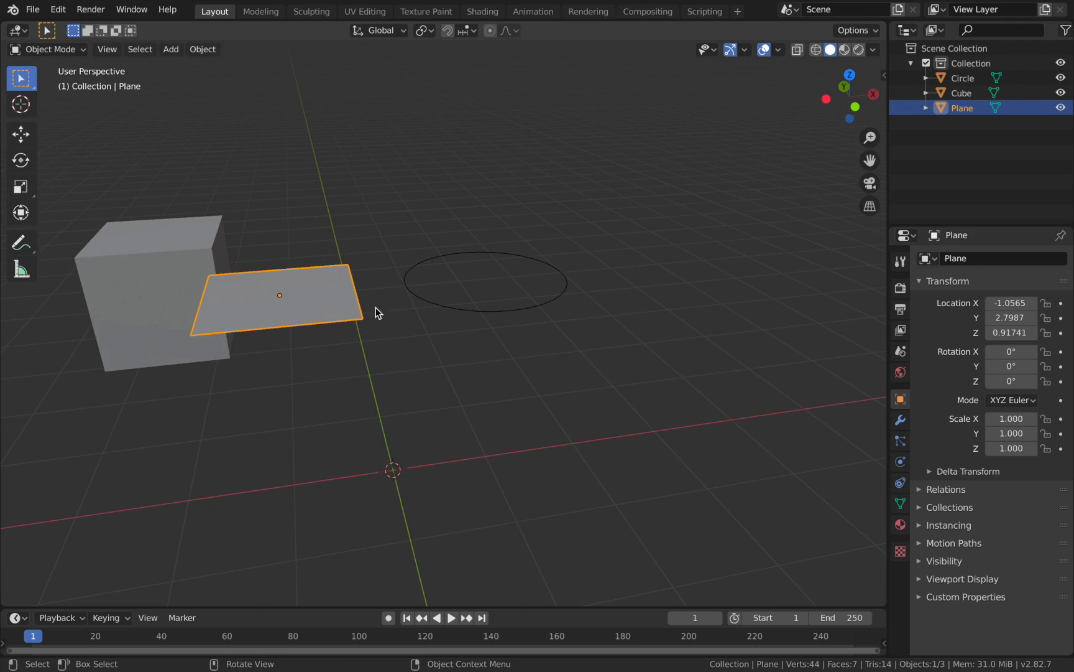
pyautogui.moveTo(505, 381); pyautogui.dragTo(501, 384, button='middle')
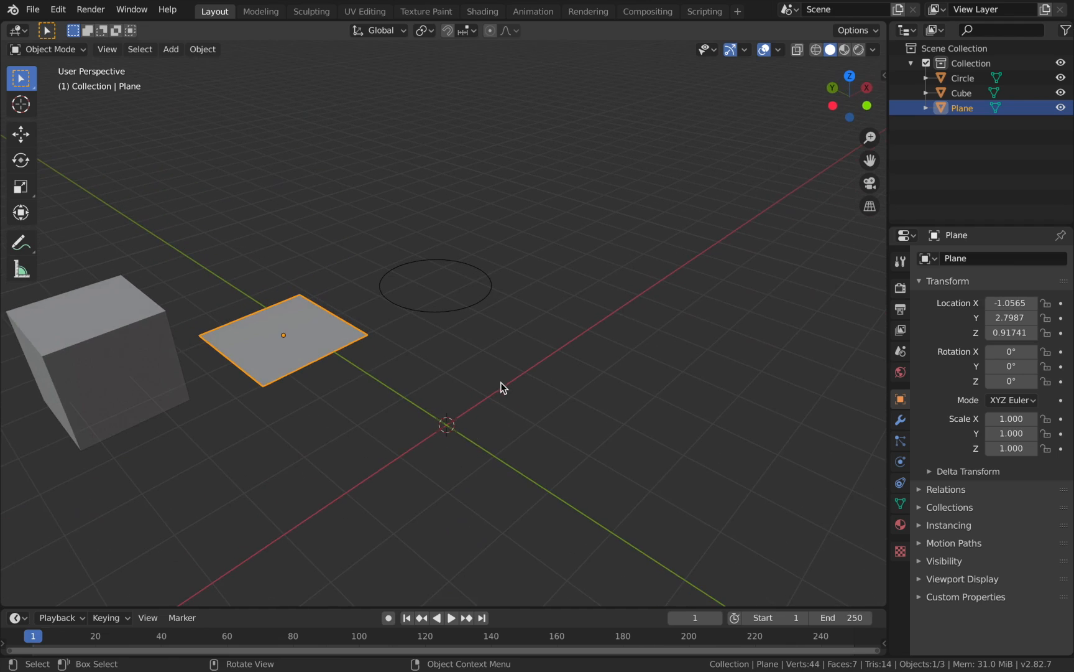
# Step: Add a UV sphere and move it to X -2, Y 0, Z 1 m
pyautogui.click(175, 49)
pyautogui.hotkey('shift', 'a')
pyautogui.moveTo(508, 271)
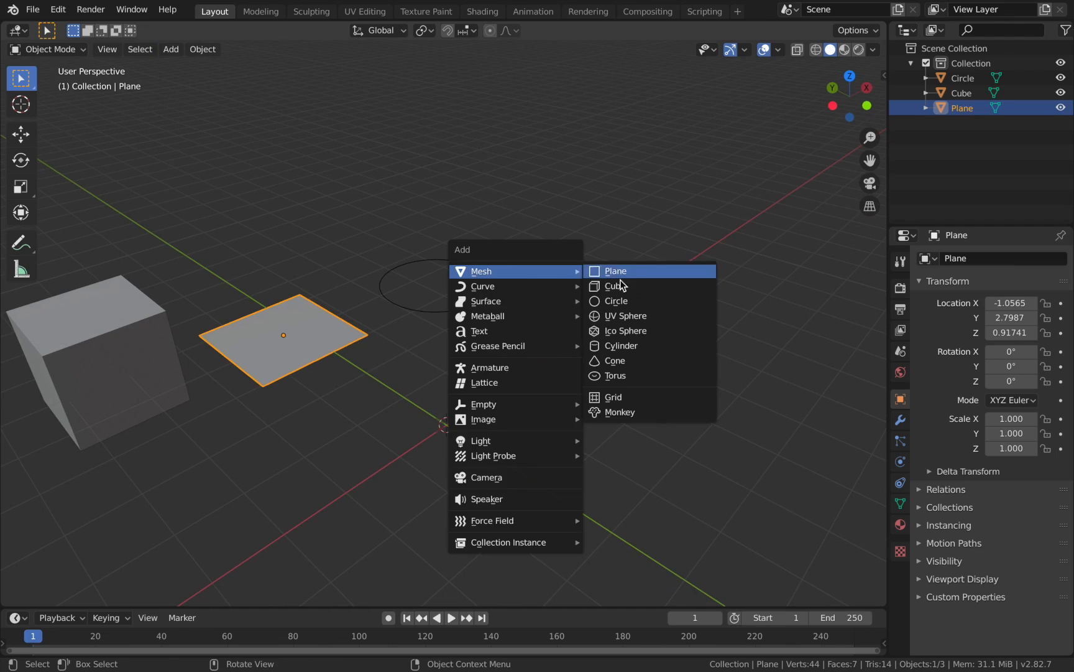
pyautogui.click(632, 315)
pyautogui.hscroll(5, 632, 316)
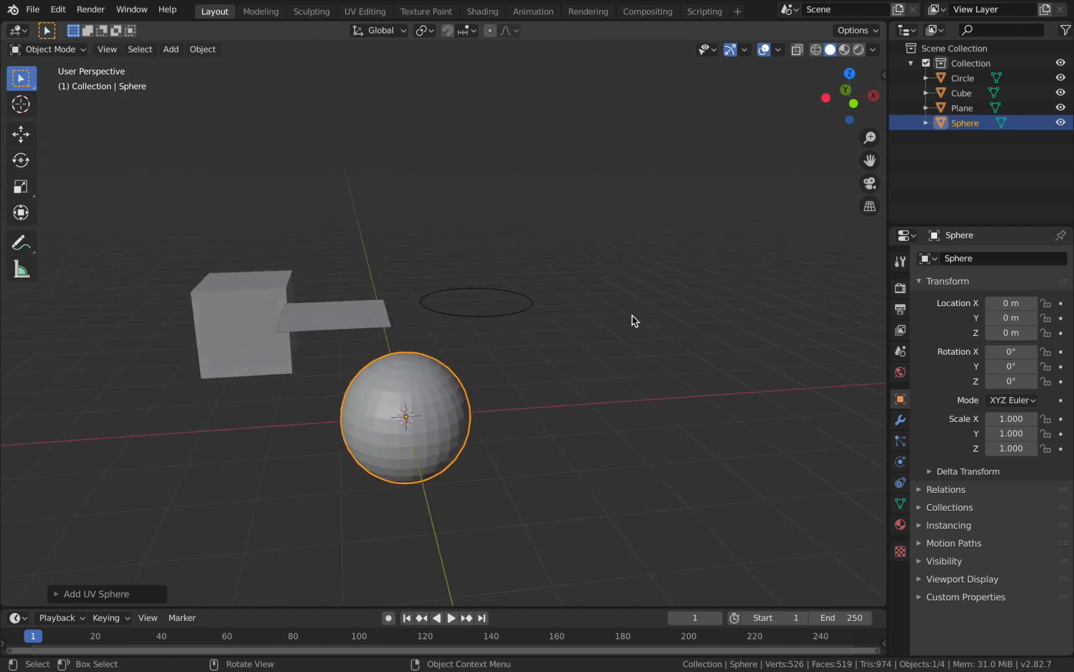
pyautogui.press('g')
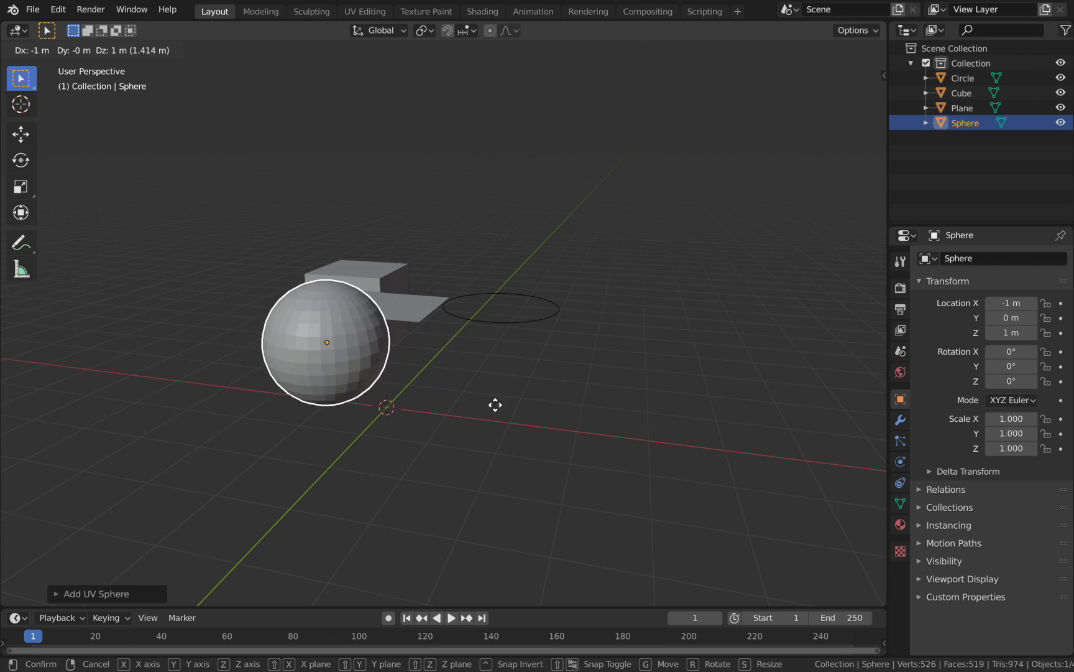
pyautogui.click(492, 400)
# Step: Apply Shade Smooth to the UV sphere
pyautogui.hscroll(10, 492, 400)
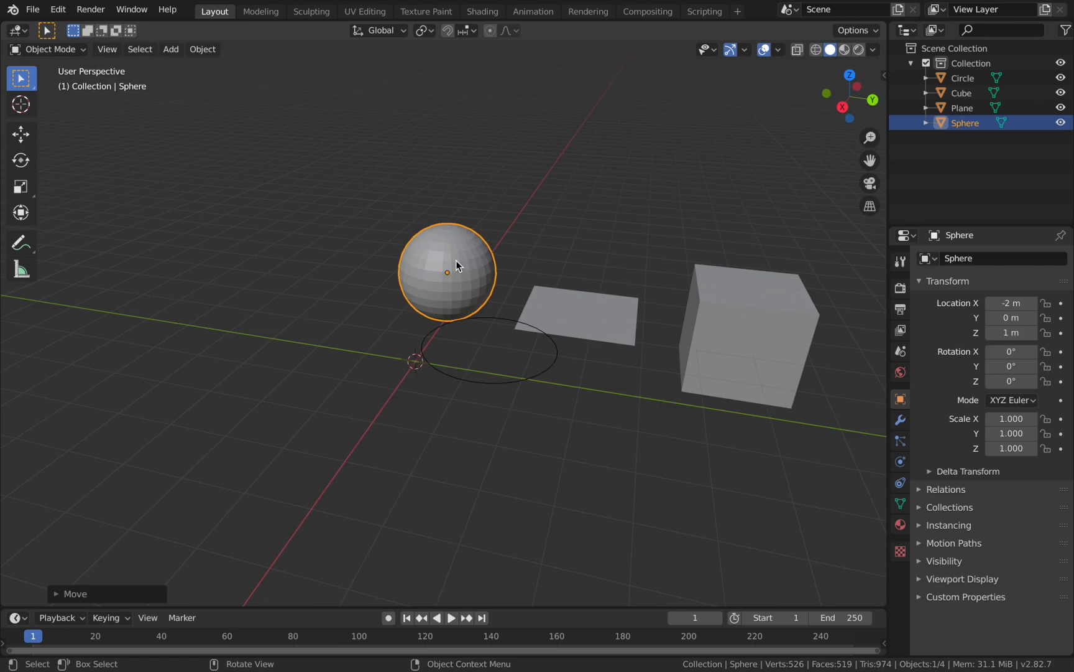
pyautogui.scroll(3, 456, 260)
pyautogui.hscroll(-5, 456, 260)
pyautogui.hscroll(-5, 456, 260)
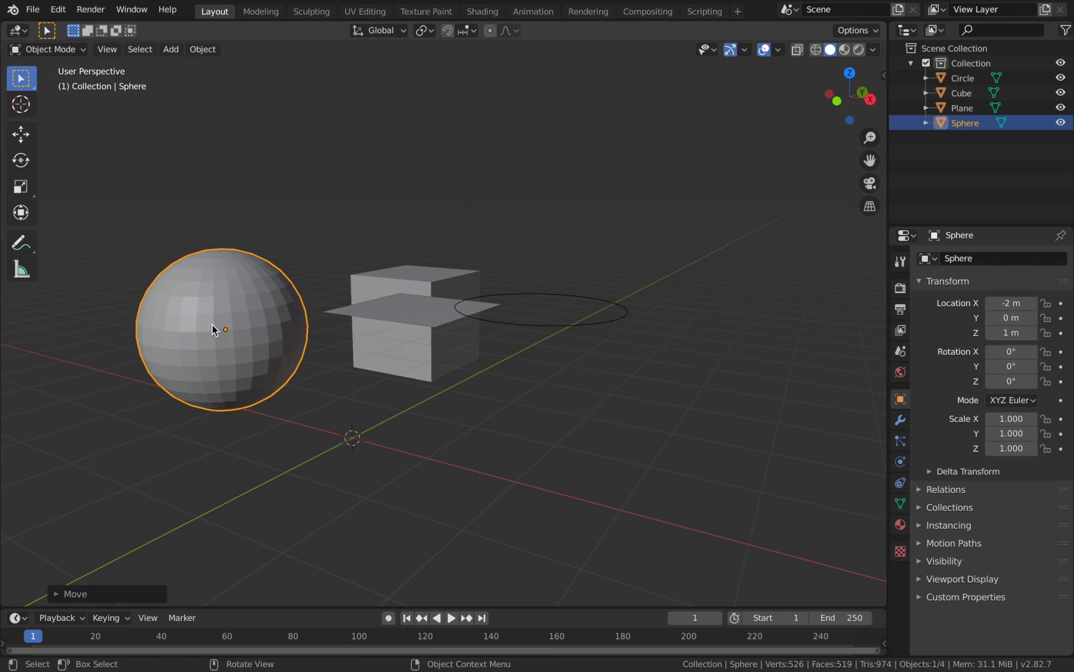
pyautogui.rightClick(241, 295)
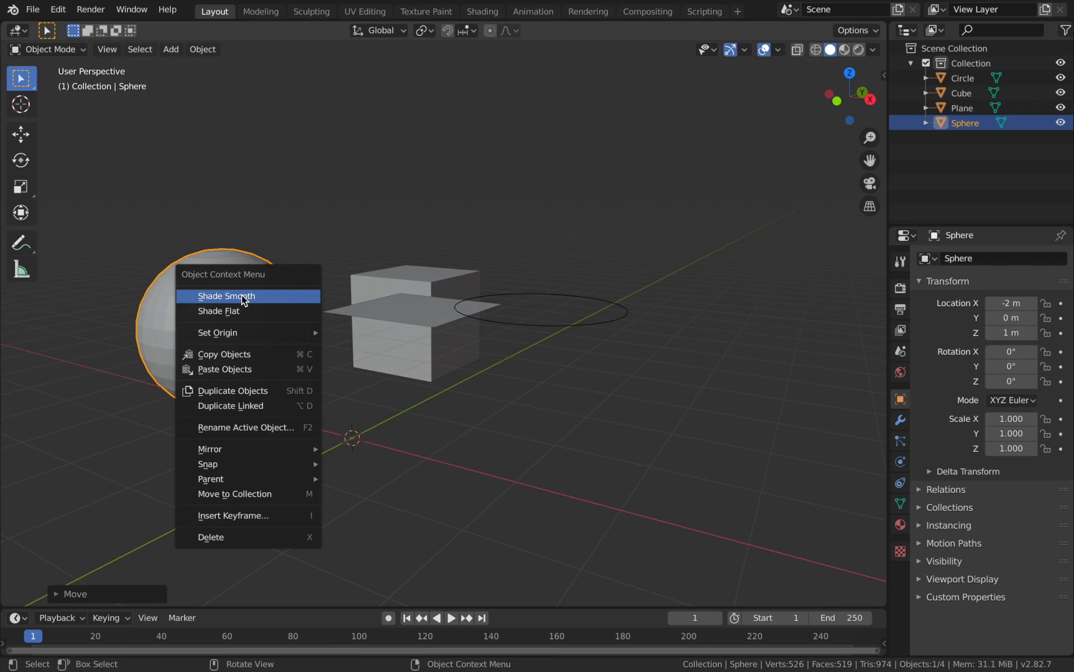
pyautogui.click(241, 294)
# Step: Set the UV sphere back to faceted shading with Shade Flat
pyautogui.hscroll(-3, 241, 294)
pyautogui.hscroll(-10, 241, 294)
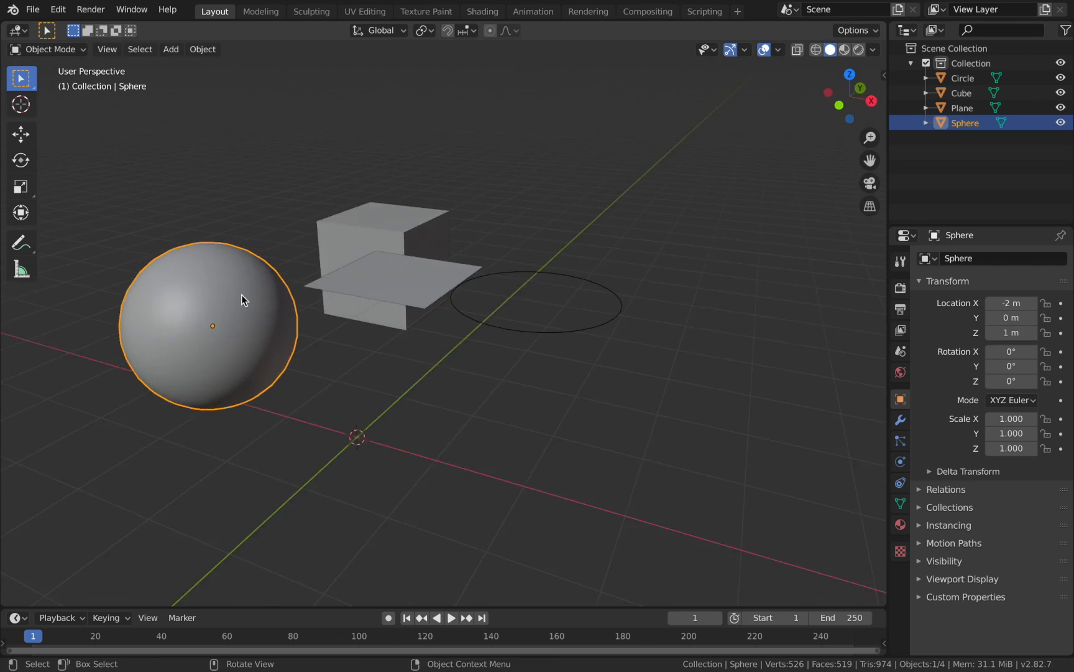
pyautogui.hscroll(-3, 241, 294)
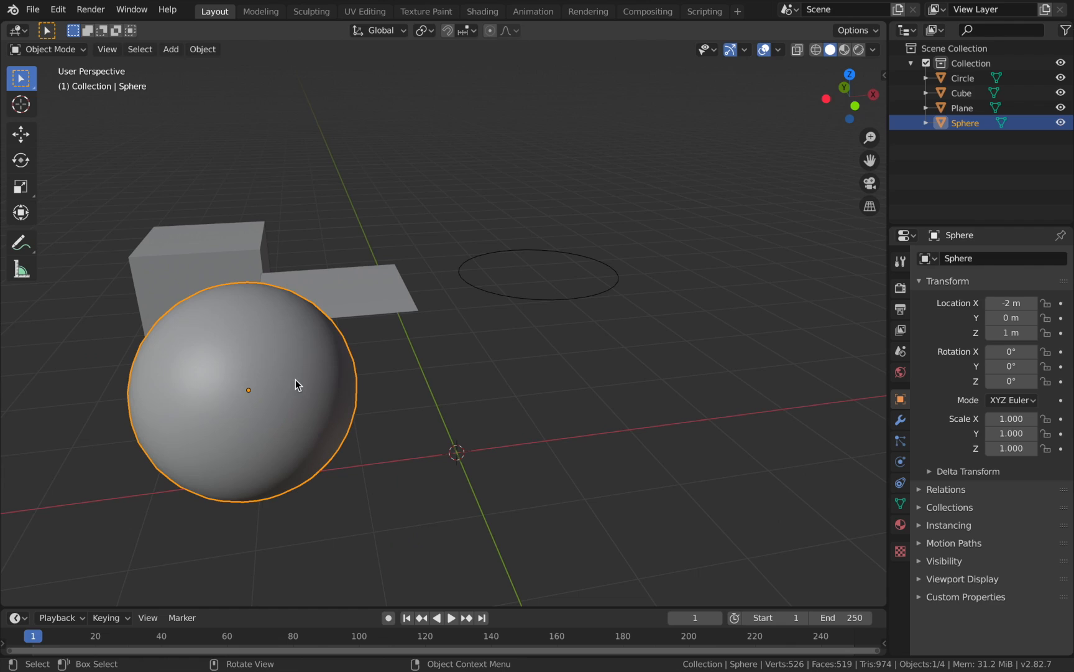
pyautogui.rightClick(244, 334)
pyautogui.click(240, 346)
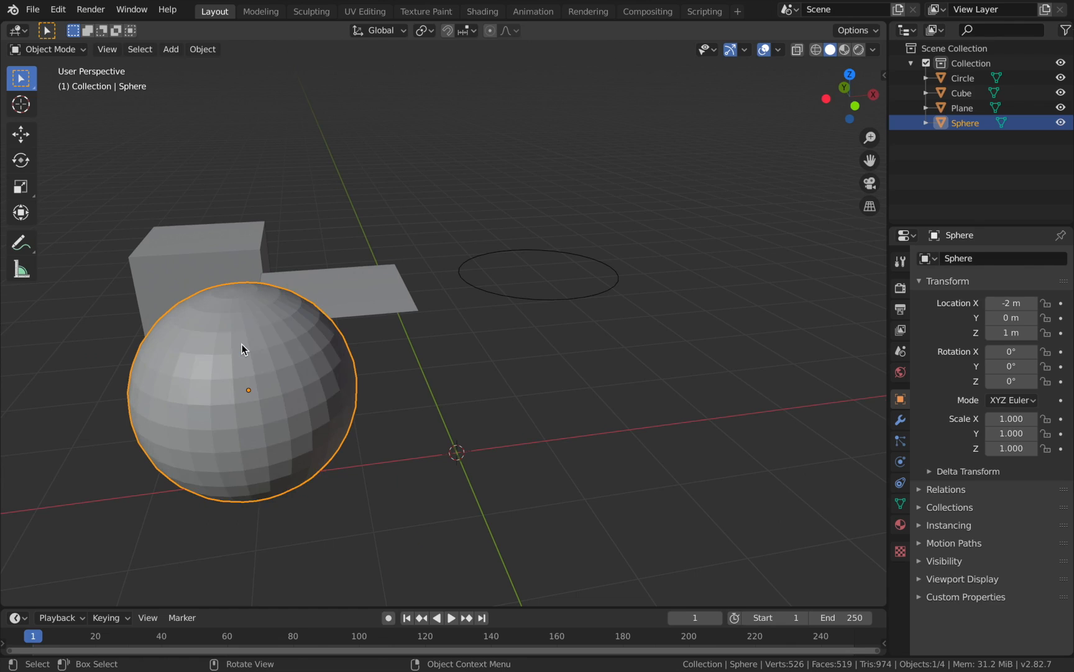
# Step: Add an ico sphere and move it off the world origin to stand beside the UV sphere
pyautogui.hscroll(-5, 240, 344)
pyautogui.hscroll(-3, 234, 350)
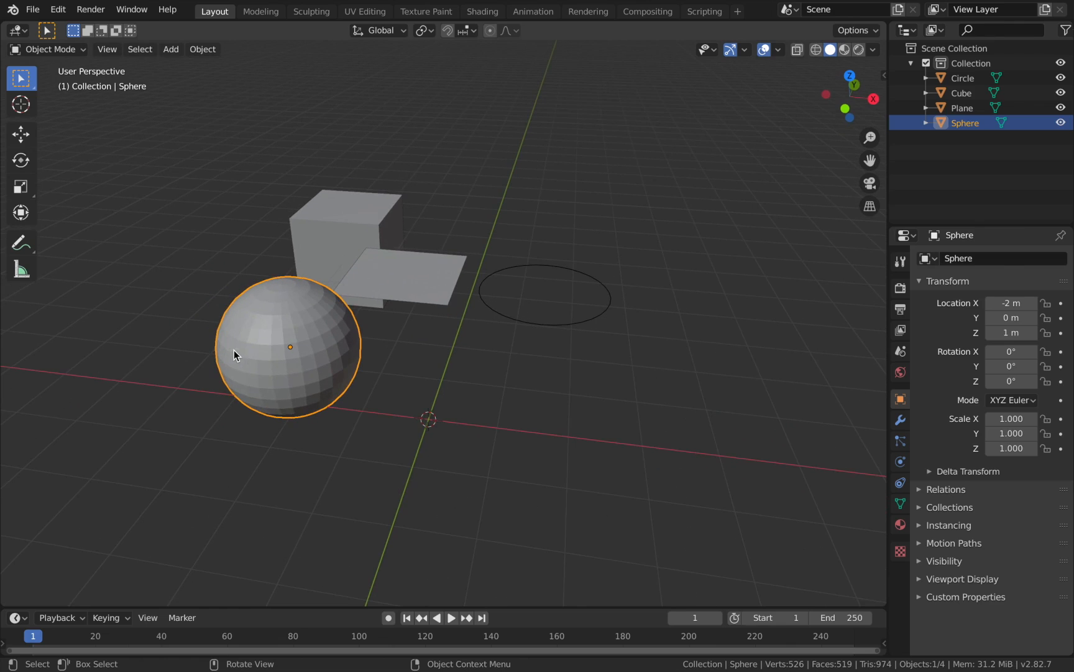
pyautogui.click(166, 50)
pyautogui.moveTo(230, 66)
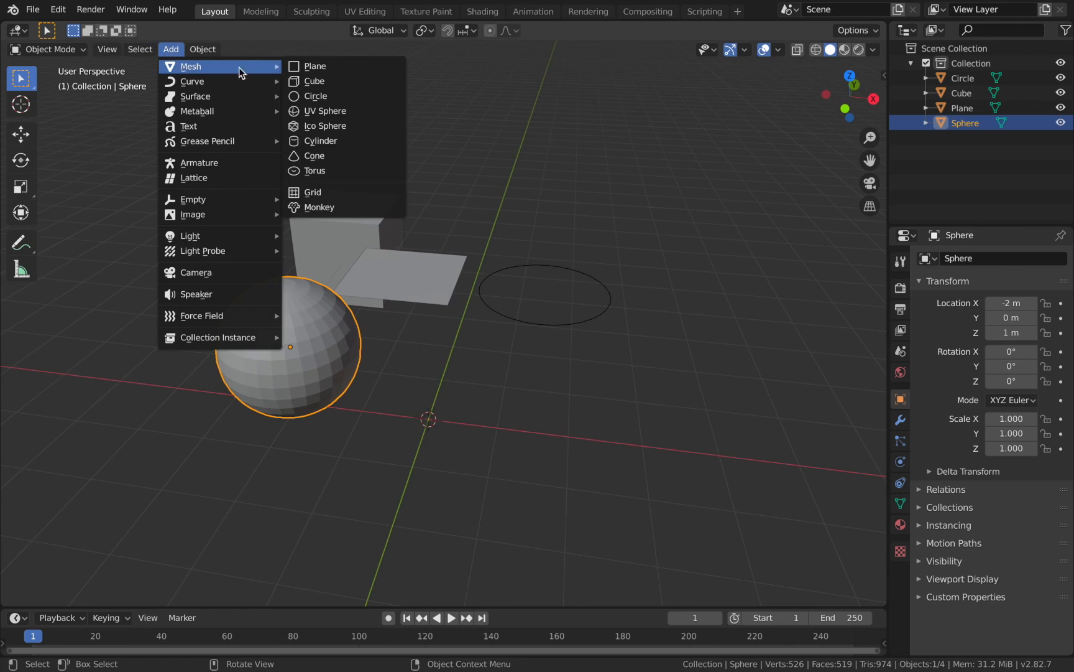
pyautogui.click(337, 128)
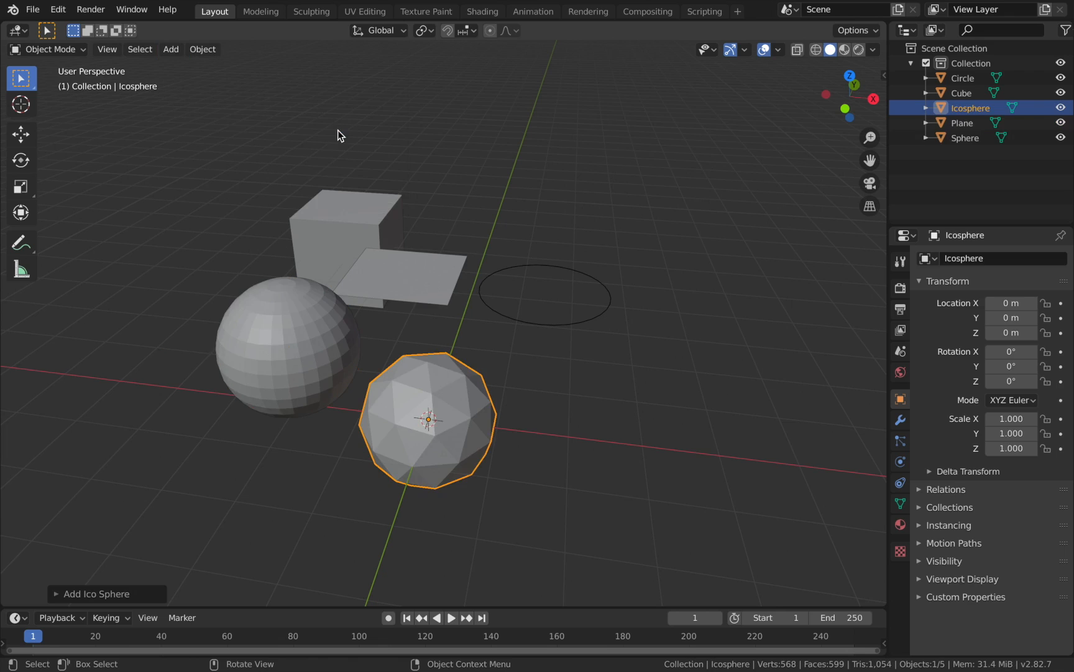
pyautogui.hscroll(10, 461, 279)
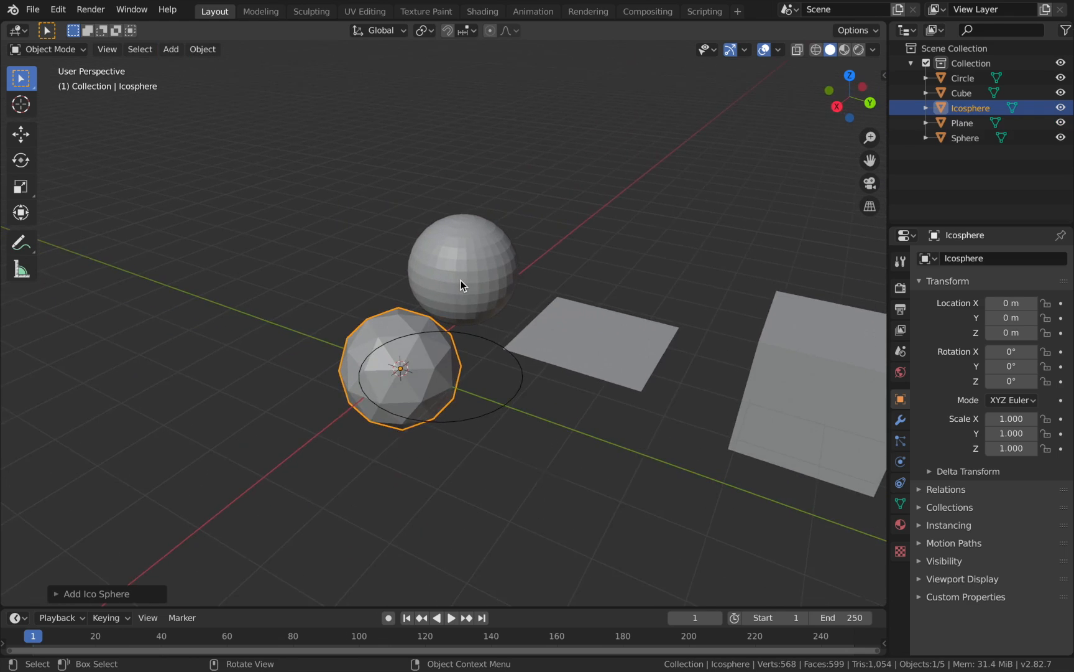
pyautogui.scroll(3, 461, 280)
pyautogui.hscroll(6, 461, 279)
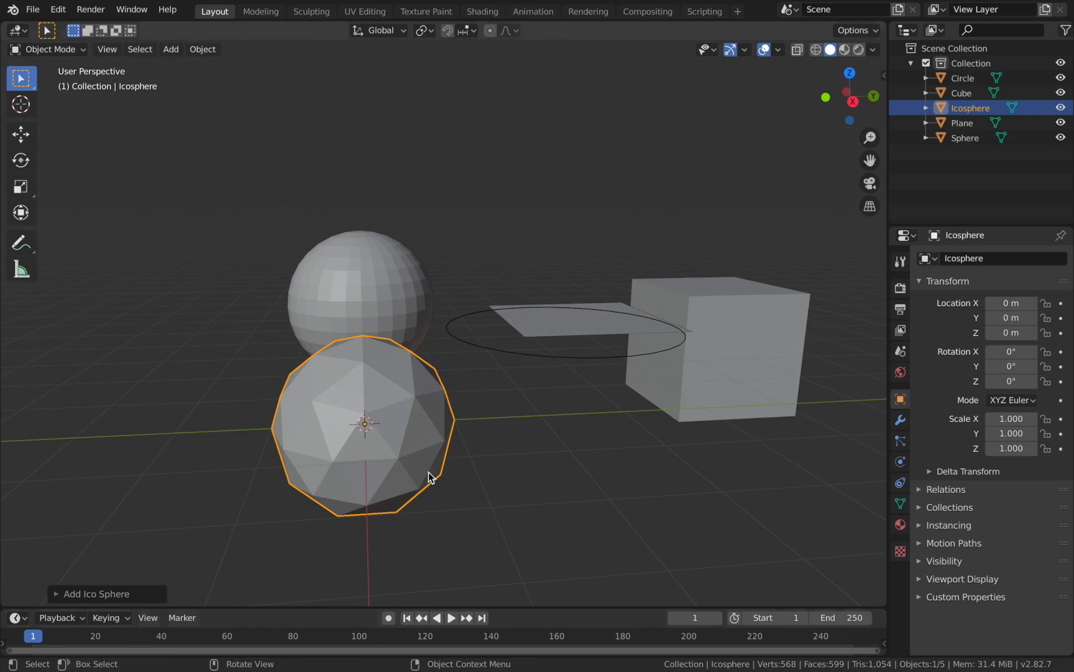
pyautogui.press('g')
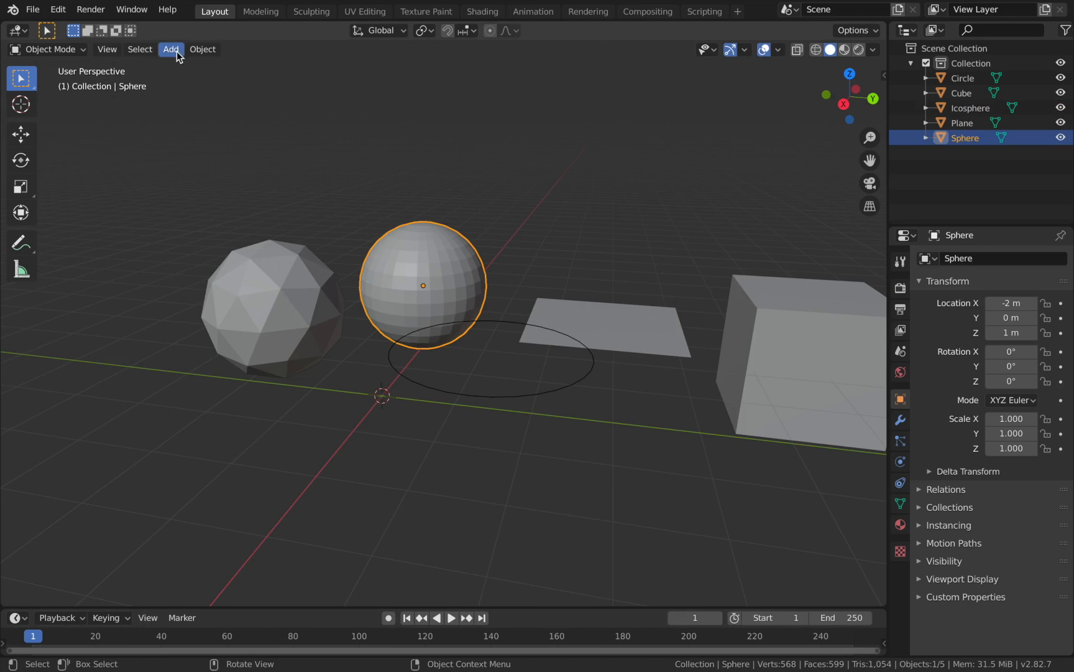
# Step: Add a cylinder and move it to X 1, Y 2, Z 0 m
pyautogui.click(177, 54)
pyautogui.moveTo(180, 66)
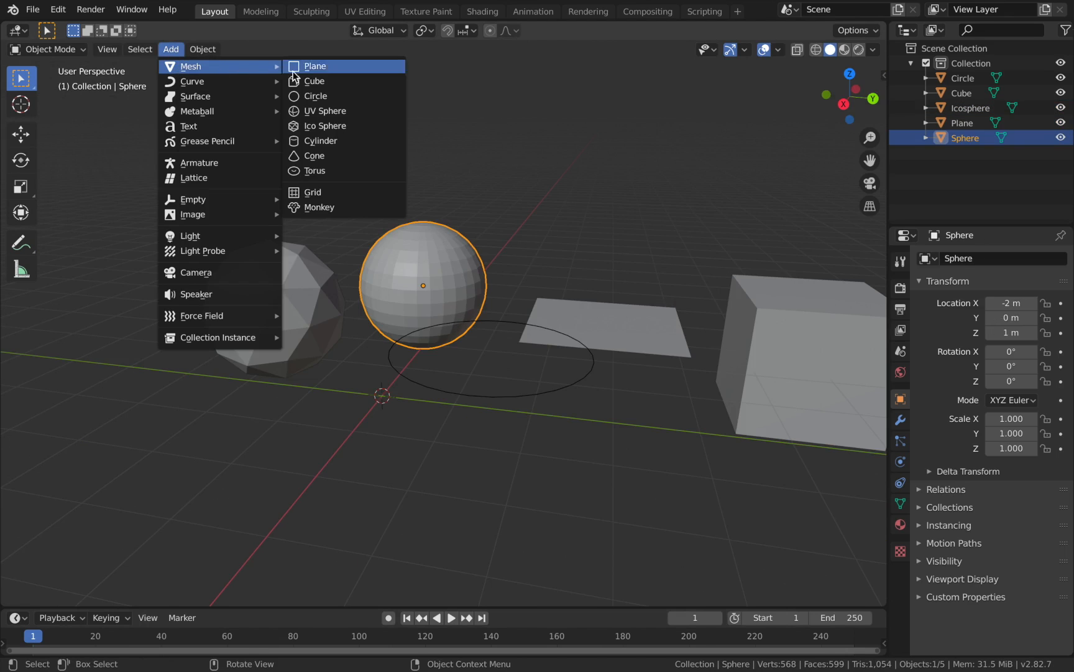
pyautogui.click(347, 143)
pyautogui.hscroll(-10, 503, 302)
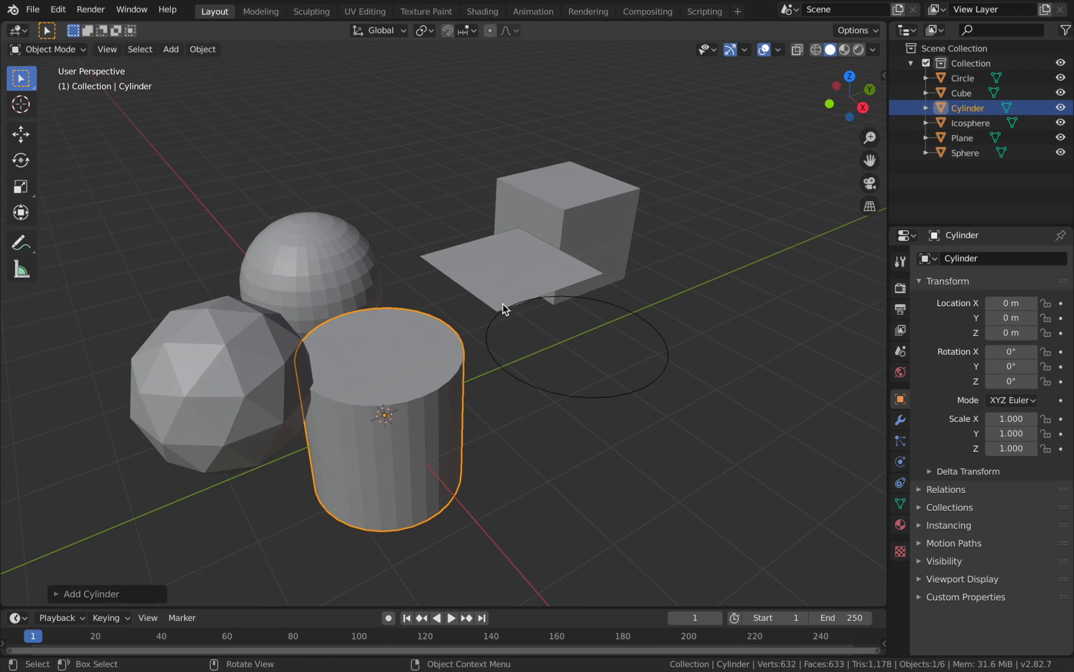
pyautogui.moveTo(445, 378); pyautogui.dragTo(668, 366)
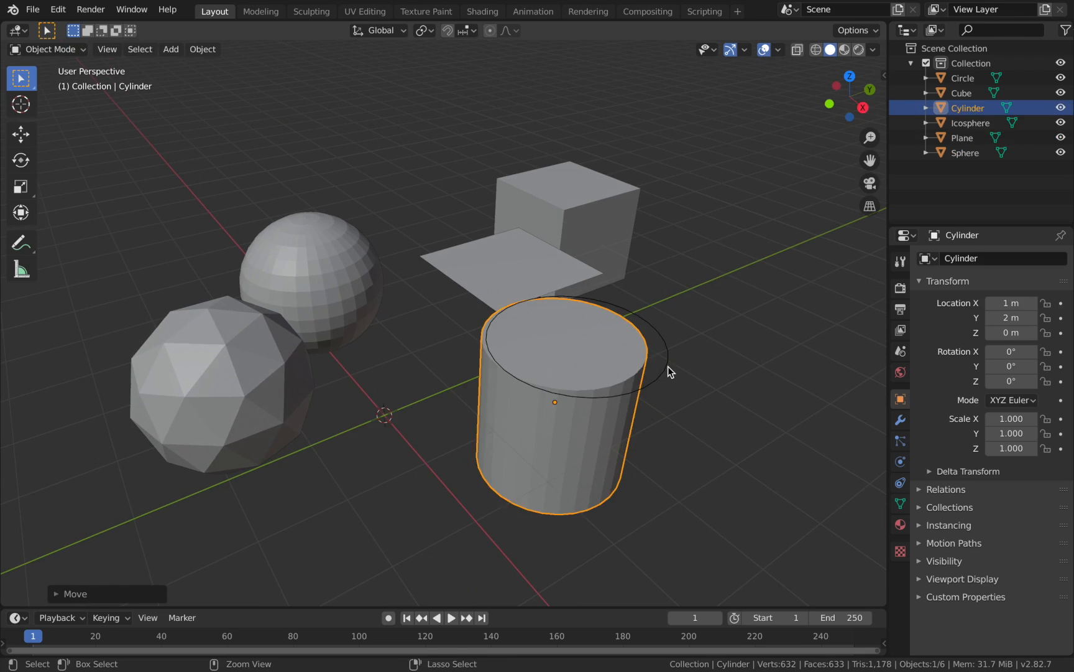
pyautogui.hscroll(10, 668, 366)
pyautogui.hscroll(-15, 390, 532)
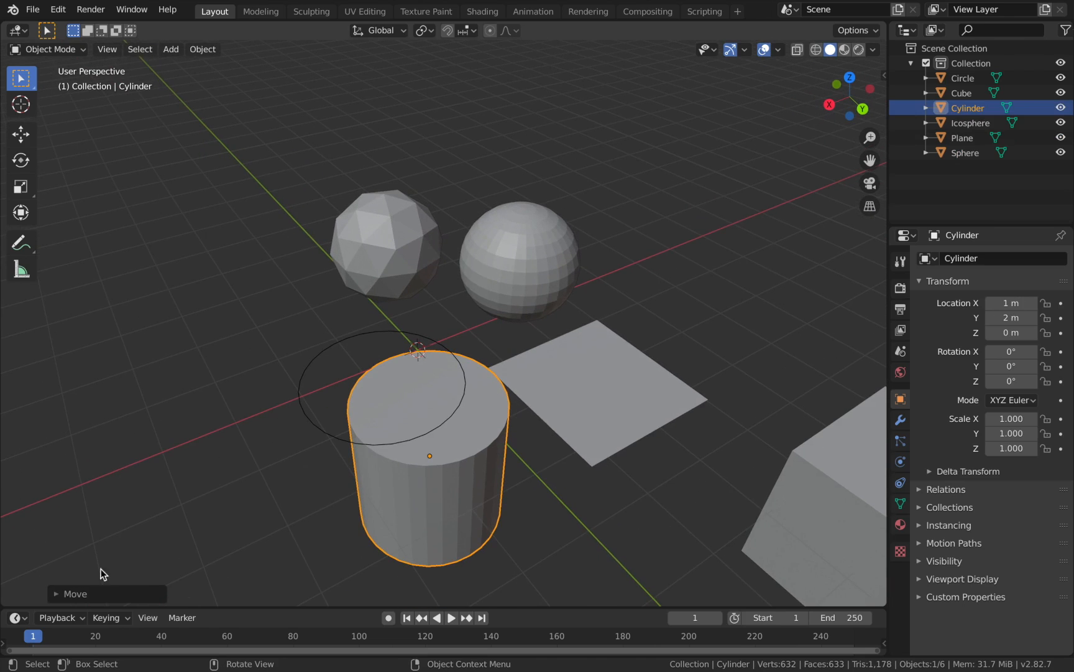
# Step: Add a cone at the world origin and show its creation settings
pyautogui.click(72, 594)
pyautogui.click(64, 502)
pyautogui.click(177, 54)
pyautogui.moveTo(203, 66)
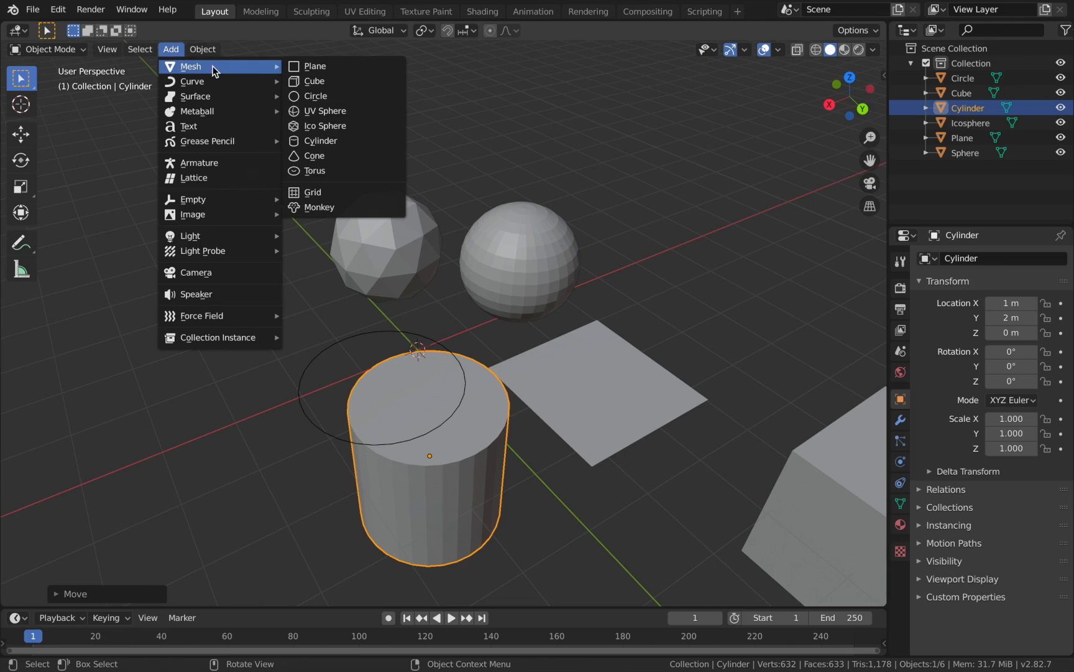
pyautogui.click(317, 163)
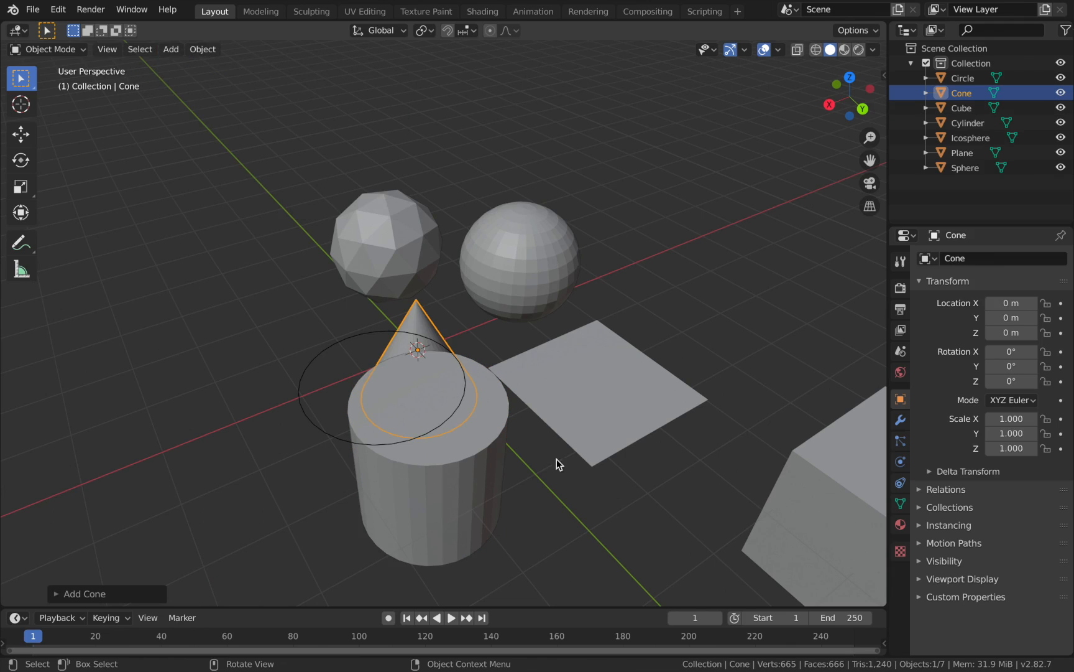
pyautogui.click(62, 594)
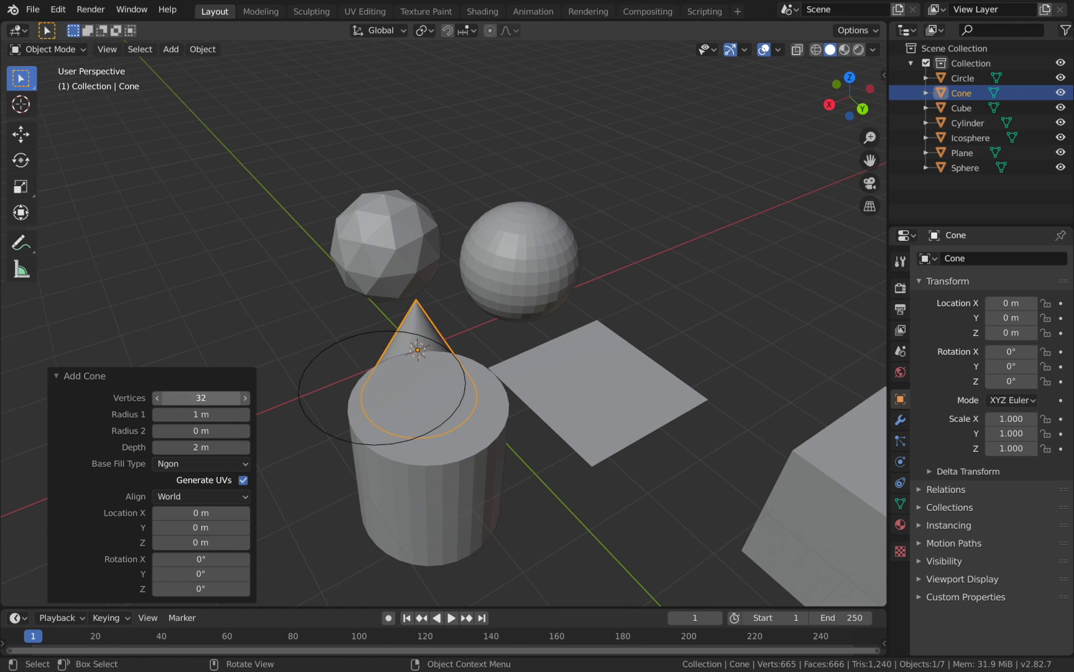
# Step: Try the cone with 3 vertices and a Radius 1 of 1.02 m
pyautogui.moveTo(193, 397); pyautogui.dragTo(168, 396)
pyautogui.moveTo(557, 432); pyautogui.dragTo(557, 432, button='middle')
pyautogui.moveTo(199, 413)
pyautogui.mouseDown()
pyautogui.moveTo(326, 423)
pyautogui.moveTo(264, 408)
pyautogui.moveTo(214, 413)
pyautogui.moveTo(206, 434)
pyautogui.moveTo(202, 413)
pyautogui.moveTo(229, 431)
pyautogui.moveTo(190, 424)
pyautogui.moveTo(199, 431)
pyautogui.mouseUp()
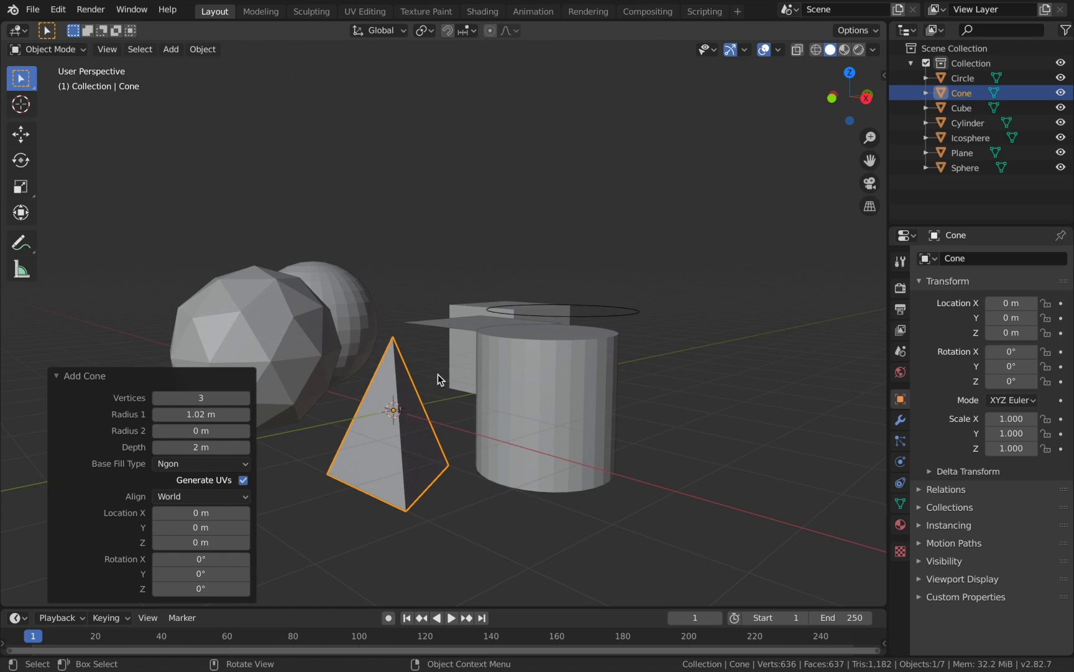
# Step: Set the cone's Radius 1 to 0.62 m and its vertices to 19, then collapse its settings
pyautogui.moveTo(236, 413); pyautogui.dragTo(197, 402)
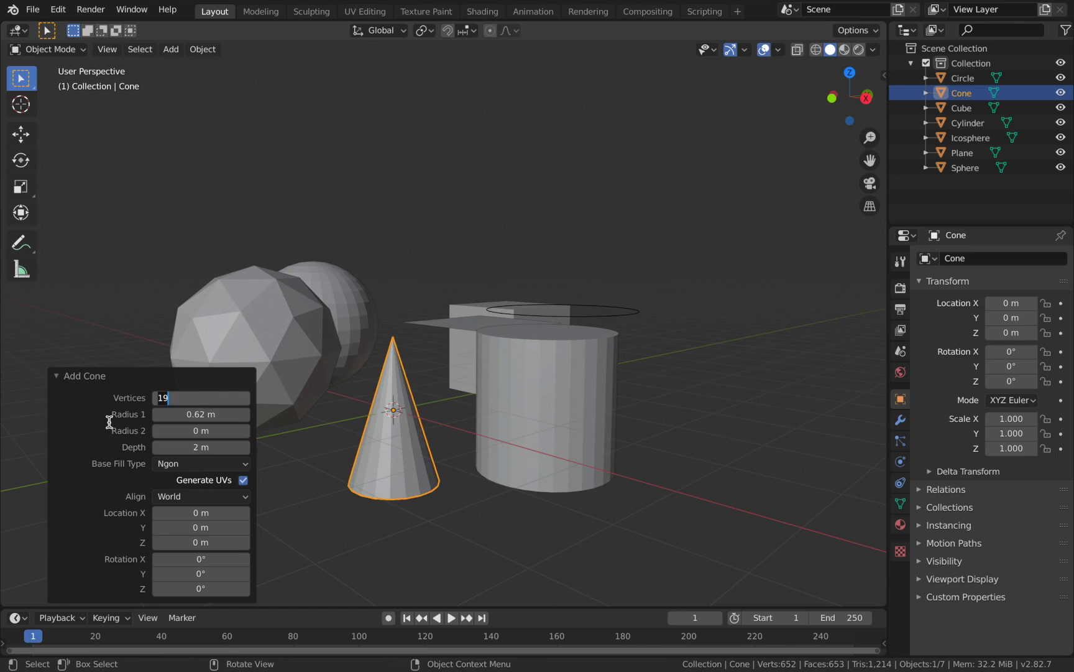
pyautogui.moveTo(342, 423)
pyautogui.mouseDown(button='middle')
pyautogui.moveTo(366, 426)
pyautogui.moveTo(340, 425)
pyautogui.mouseUp(button='middle')
pyautogui.moveTo(518, 489); pyautogui.dragTo(419, 487, button='middle')
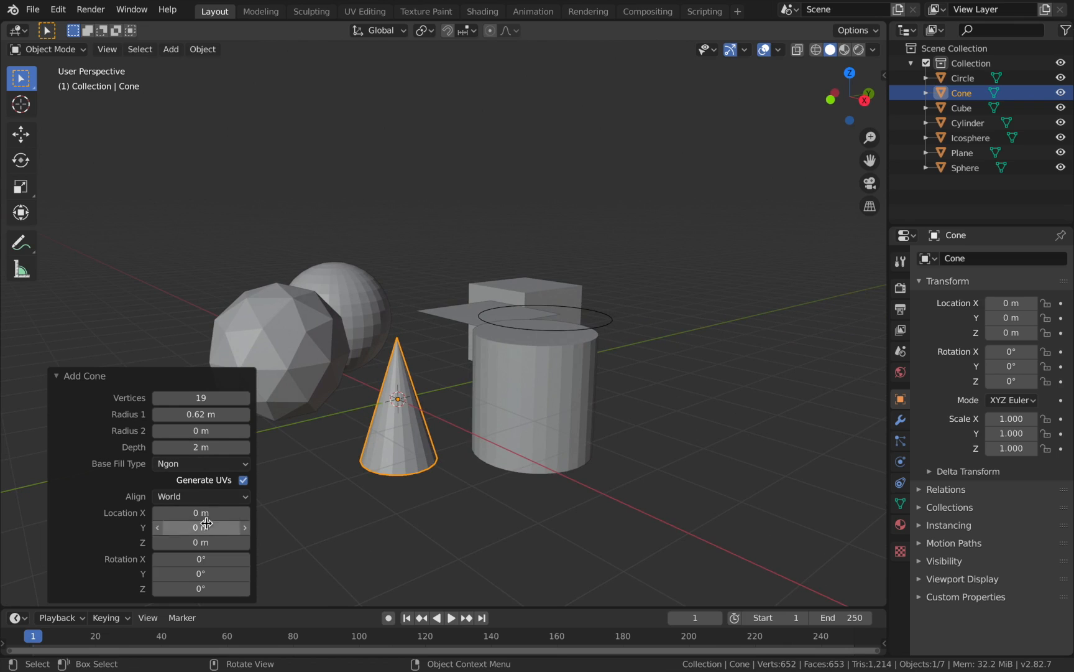
pyautogui.click(110, 376)
# Step: Move the cylinder and the ico sphere outward, away from the cone on opposite sides
pyautogui.moveTo(186, 417); pyautogui.dragTo(498, 458, button='middle')
pyautogui.click(524, 400)
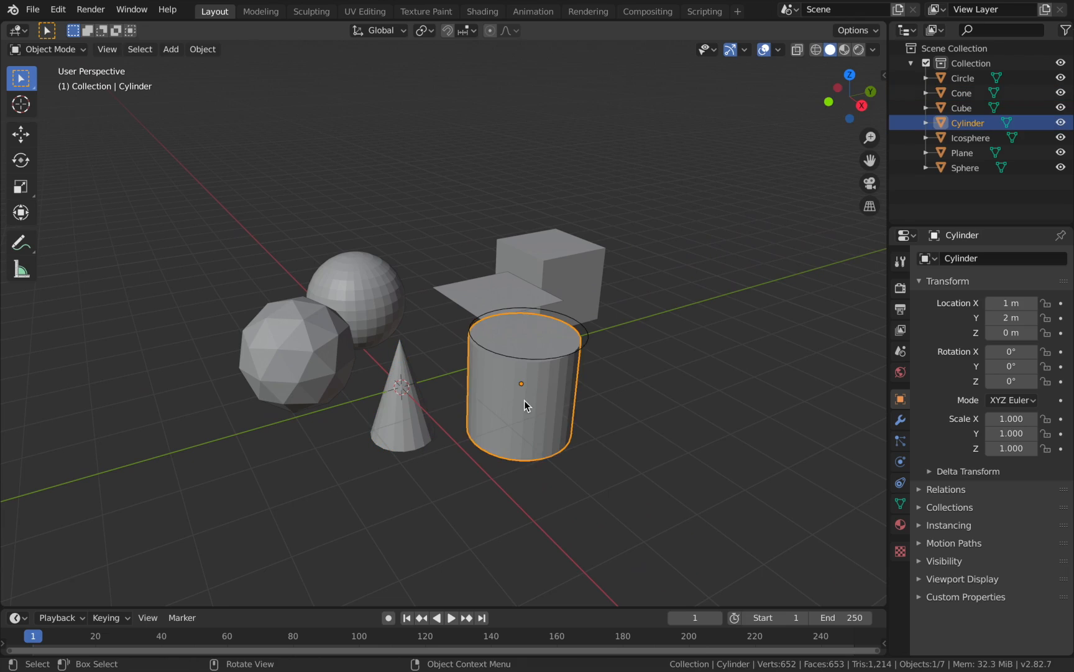
pyautogui.press('g')
pyautogui.click(709, 404)
pyautogui.click(328, 363)
pyautogui.press('g')
pyautogui.click(203, 429)
pyautogui.press('g')
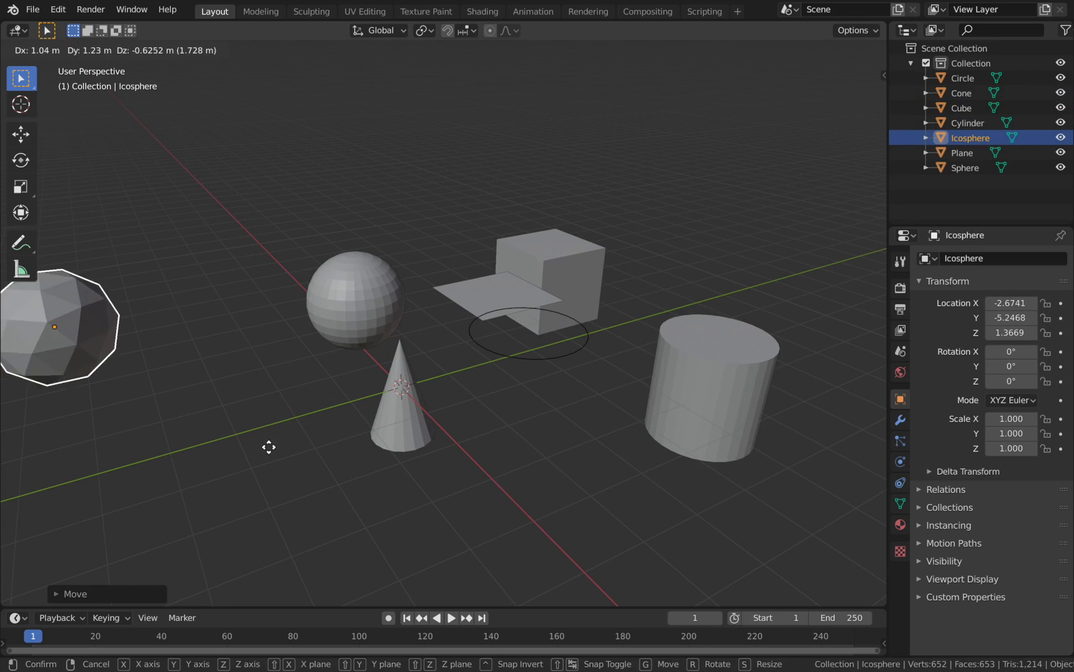
pyautogui.click(271, 477)
# Step: Move the UV sphere and the plane farther away from the cone to spread out the objects
pyautogui.click(360, 301)
pyautogui.press('g')
pyautogui.click(223, 238)
pyautogui.moveTo(380, 260); pyautogui.dragTo(517, 283, button='middle')
pyautogui.click(534, 295)
pyautogui.press('g')
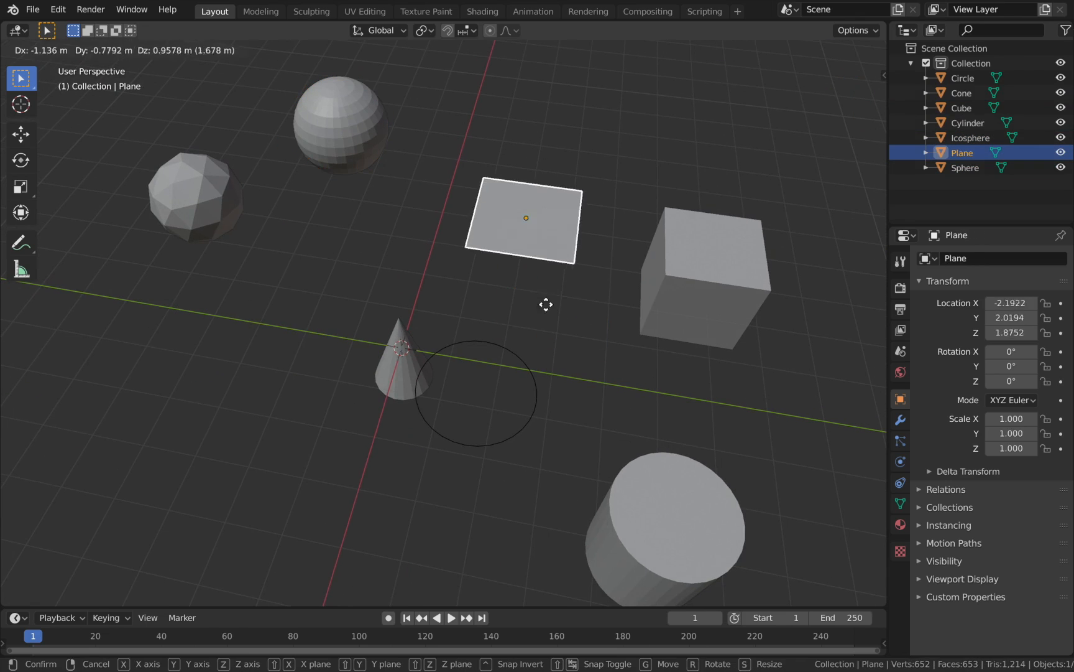
pyautogui.click(503, 189)
# Step: Move the cone away from the origin to about X 1.06, Y -4.94, Z -0.02 m
pyautogui.click(380, 386)
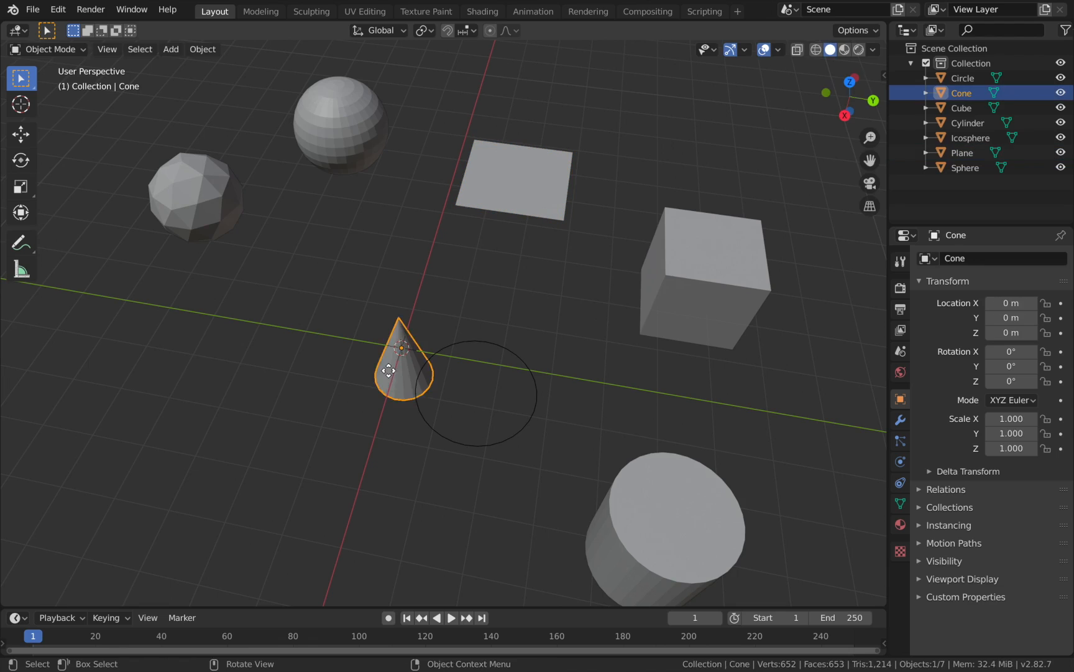
pyautogui.press('g')
pyautogui.click(193, 353)
pyautogui.moveTo(410, 311); pyautogui.dragTo(414, 286, button='middle')
# Step: Add a torus at the world origin and apply Shade Smooth to it
pyautogui.hotkey('shift', 'a')
pyautogui.moveTo(282, 202)
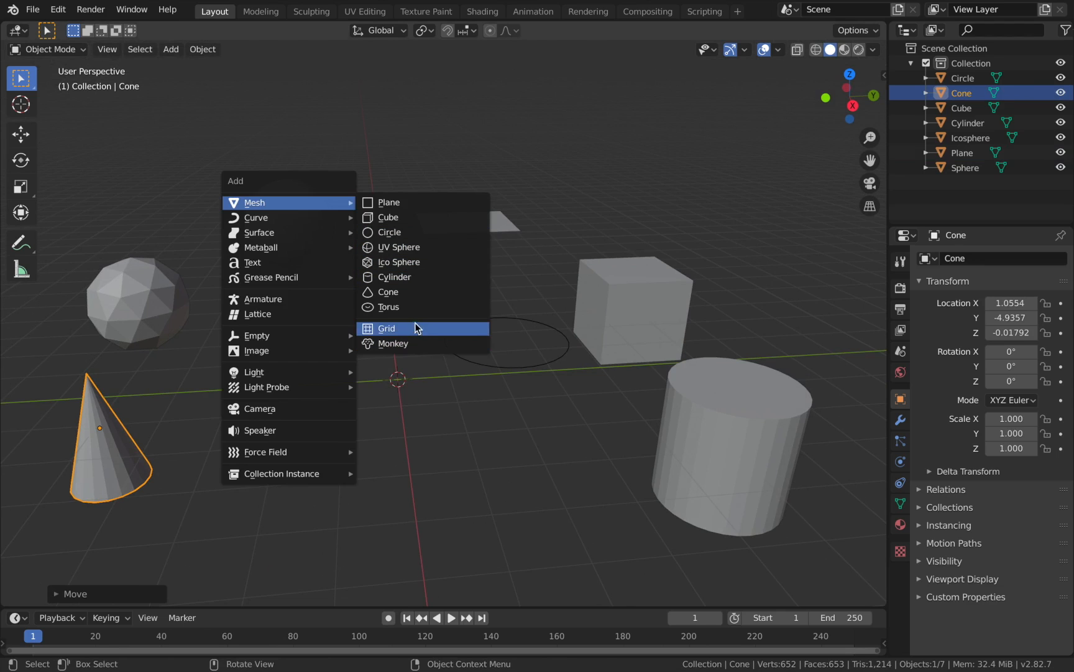
pyautogui.click(420, 306)
pyautogui.moveTo(422, 309); pyautogui.dragTo(426, 309, button='middle')
pyautogui.rightClick(465, 378)
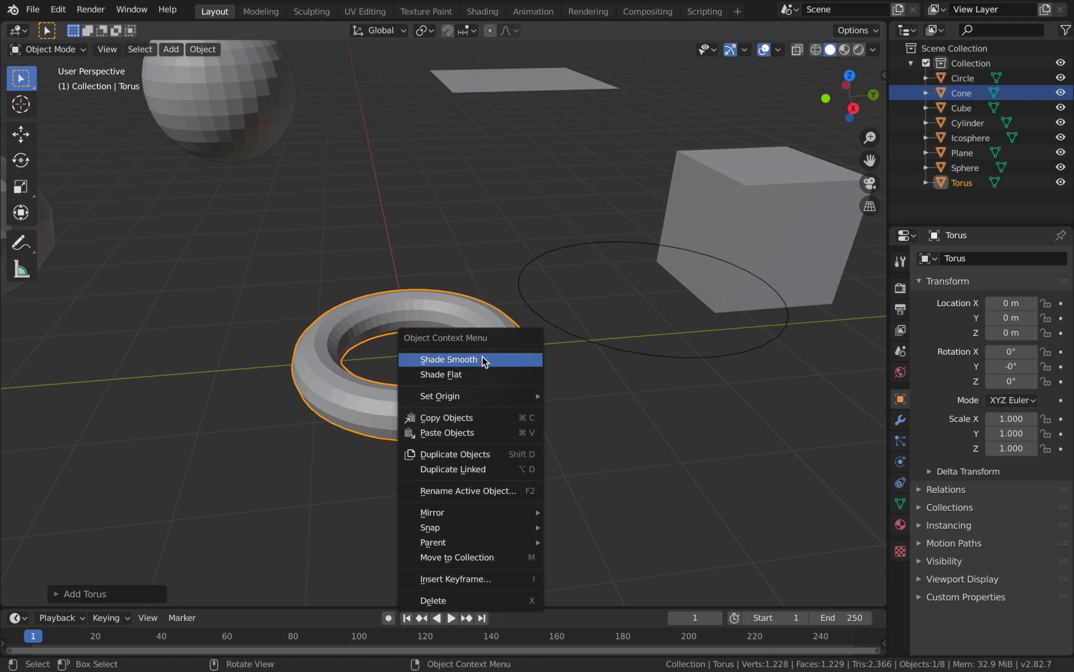
pyautogui.click(478, 360)
pyautogui.moveTo(478, 361); pyautogui.dragTo(478, 360, button='middle')
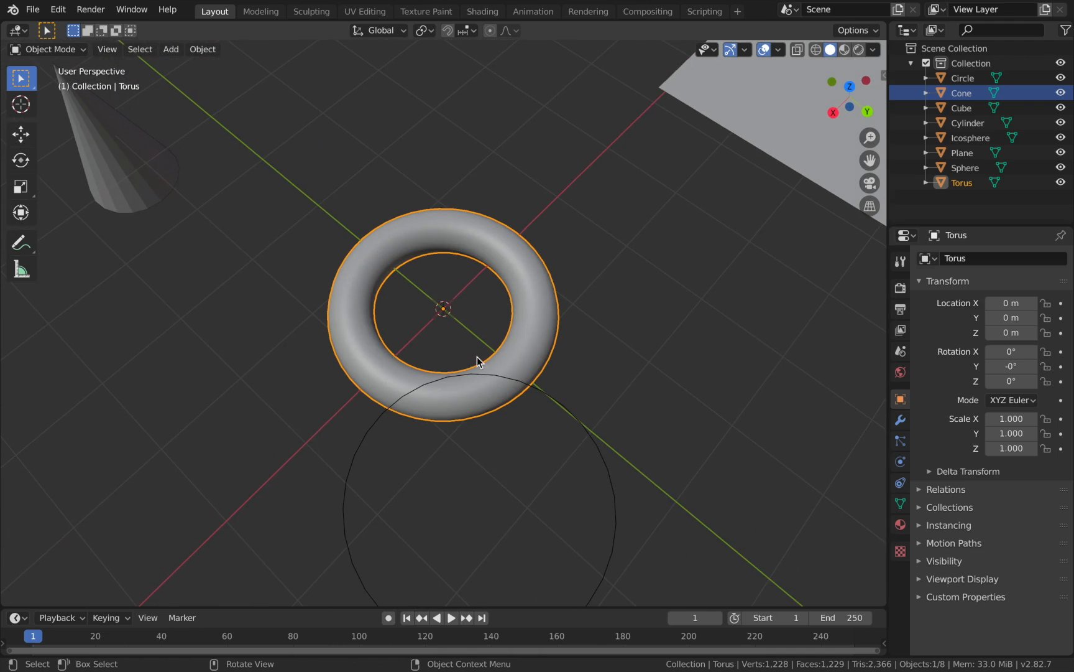
# Step: Delete the smooth-shaded torus and add a new torus at the world origin
pyautogui.press('x')
pyautogui.click(403, 403)
pyautogui.hotkey('shift', 'a')
pyautogui.moveTo(398, 320)
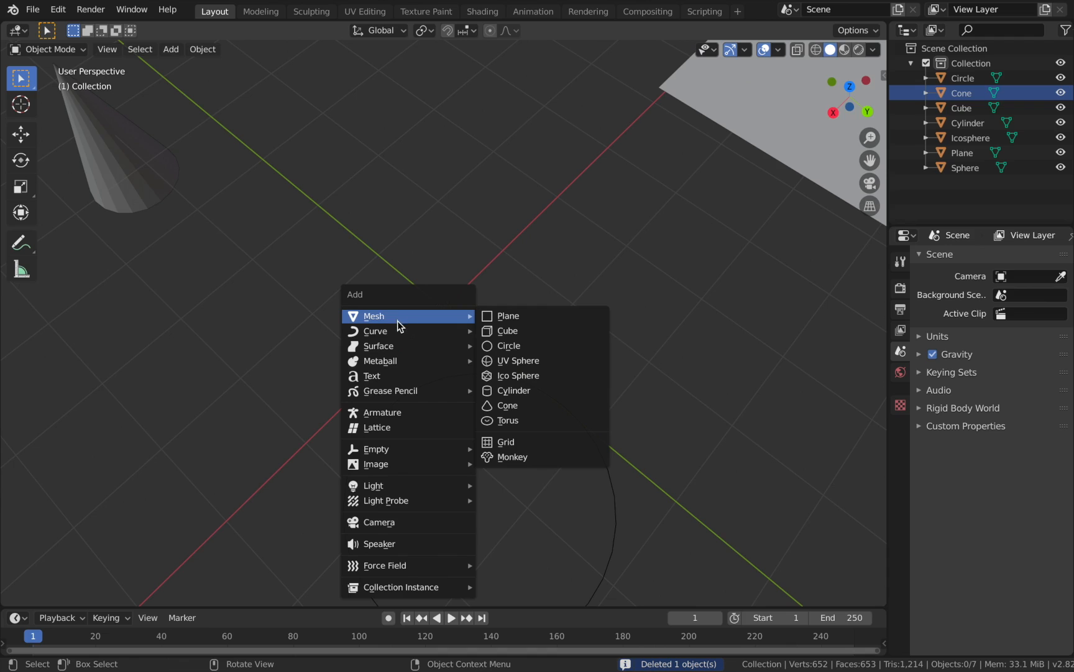
pyautogui.click(500, 420)
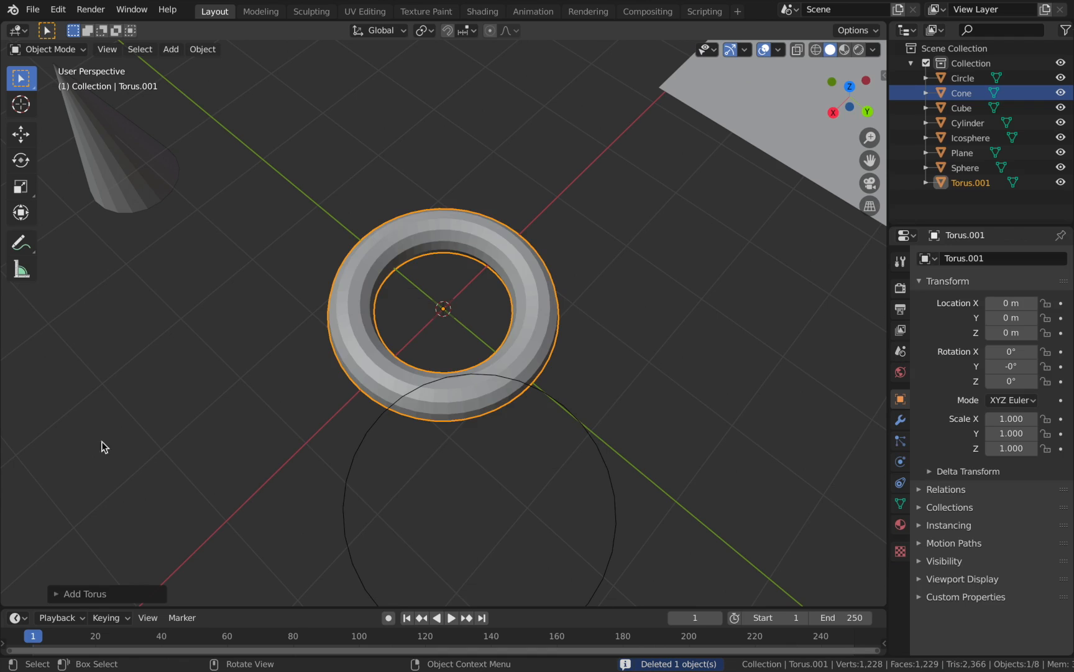
# Step: Set the new torus's Major Radius to 0.88 m and Minor Radius to 0.21 m
pyautogui.click(76, 594)
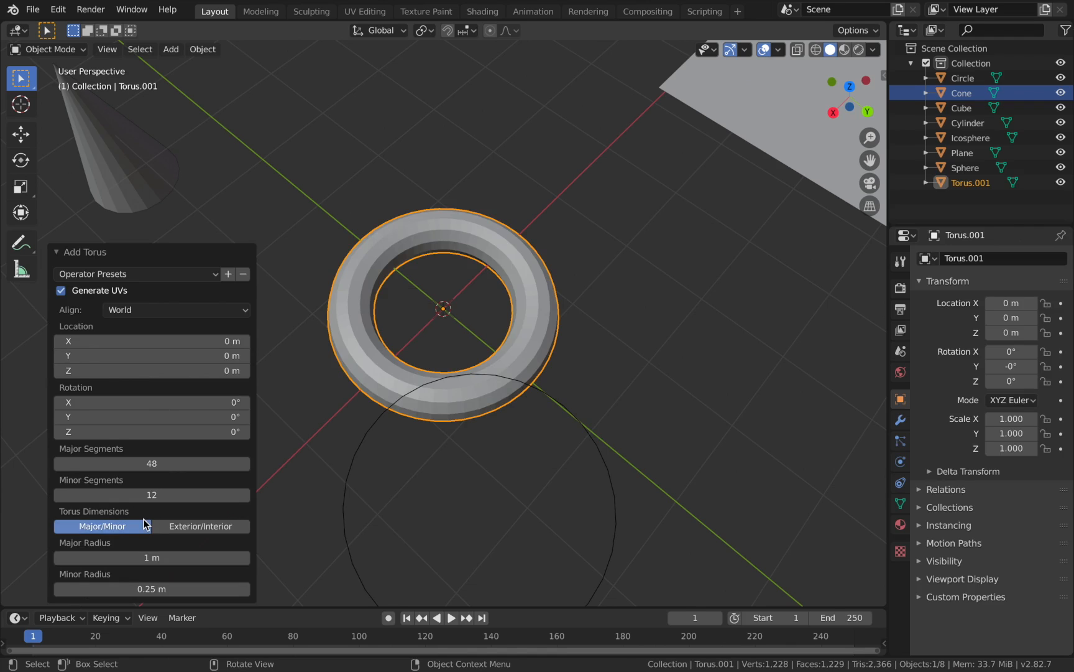
pyautogui.moveTo(152, 558)
pyautogui.mouseDown()
pyautogui.moveTo(131, 558)
pyautogui.moveTo(159, 558)
pyautogui.moveTo(142, 558)
pyautogui.mouseUp()
pyautogui.moveTo(188, 588)
pyautogui.mouseDown()
pyautogui.moveTo(206, 589)
pyautogui.moveTo(196, 589)
pyautogui.mouseUp()
pyautogui.moveTo(152, 589); pyautogui.dragTo(85, 588)
pyautogui.moveTo(373, 455); pyautogui.dragTo(209, 319, button='middle')
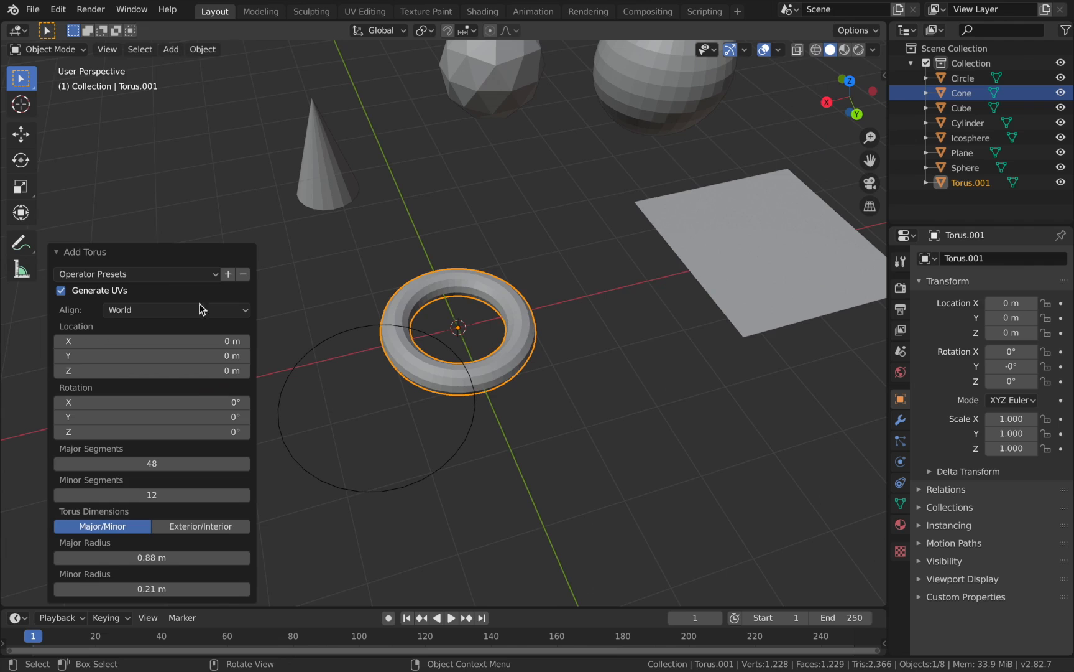
# Step: Move the torus to about X 3.34, Y -1.74, Z 0.55 m
pyautogui.press('g')
pyautogui.click(391, 372)
pyautogui.moveTo(392, 371); pyautogui.dragTo(391, 377, button='middle')
pyautogui.moveTo(520, 432); pyautogui.dragTo(235, 468, button='middle')
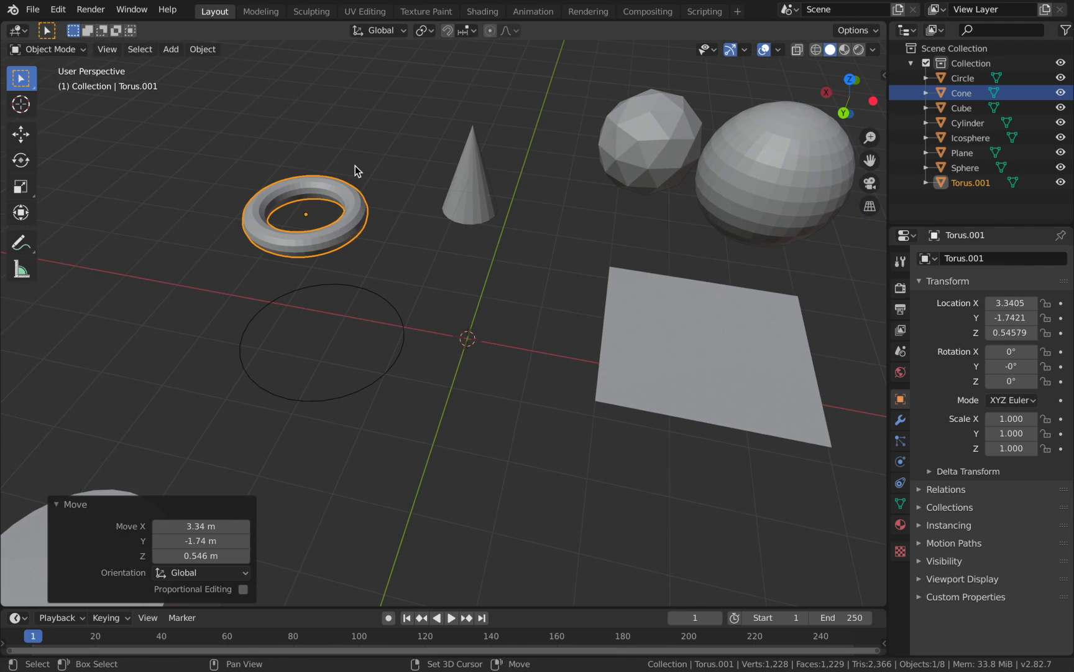
# Step: Add a second cube at the world origin with a size of 2 m
pyautogui.hotkey('shift', 'a')
pyautogui.moveTo(355, 166)
pyautogui.click(513, 179)
pyautogui.moveTo(585, 340); pyautogui.dragTo(587, 341, button='middle')
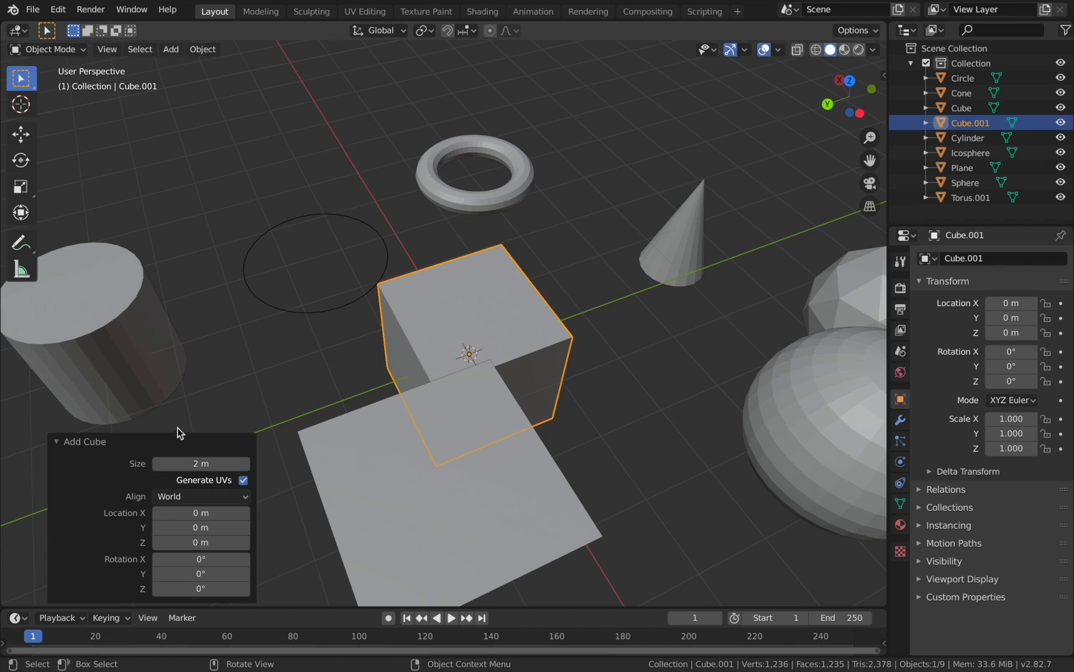
pyautogui.moveTo(180, 465)
pyautogui.mouseDown()
pyautogui.moveTo(191, 455)
pyautogui.moveTo(201, 463)
pyautogui.mouseUp()
pyautogui.click(202, 459)
pyautogui.write('0')
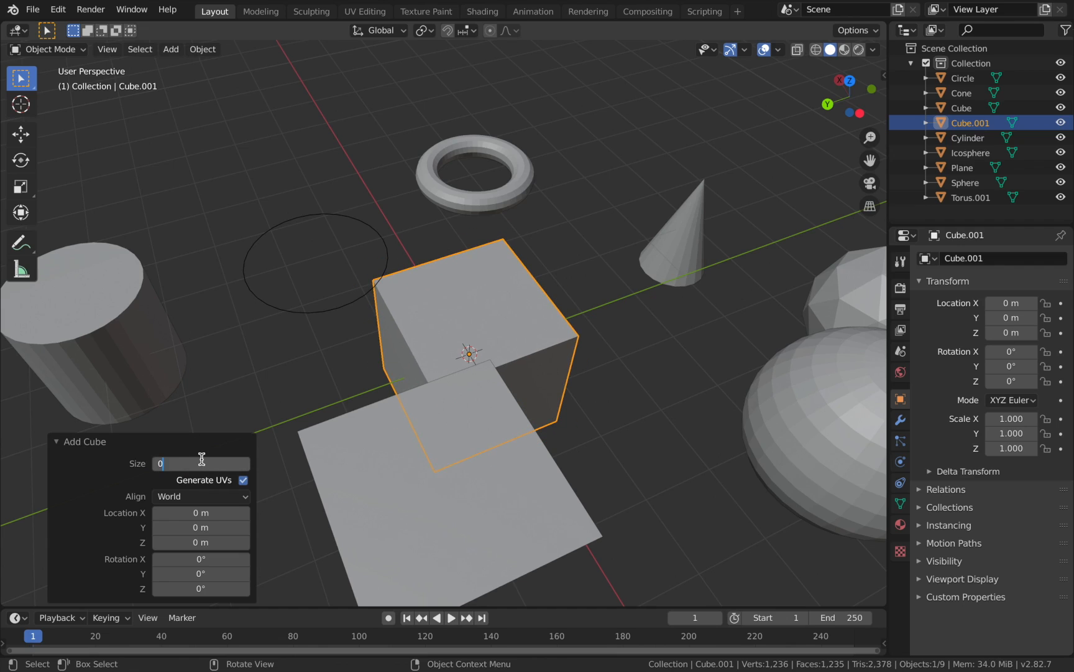
pyautogui.write('2')
pyautogui.press('Return')
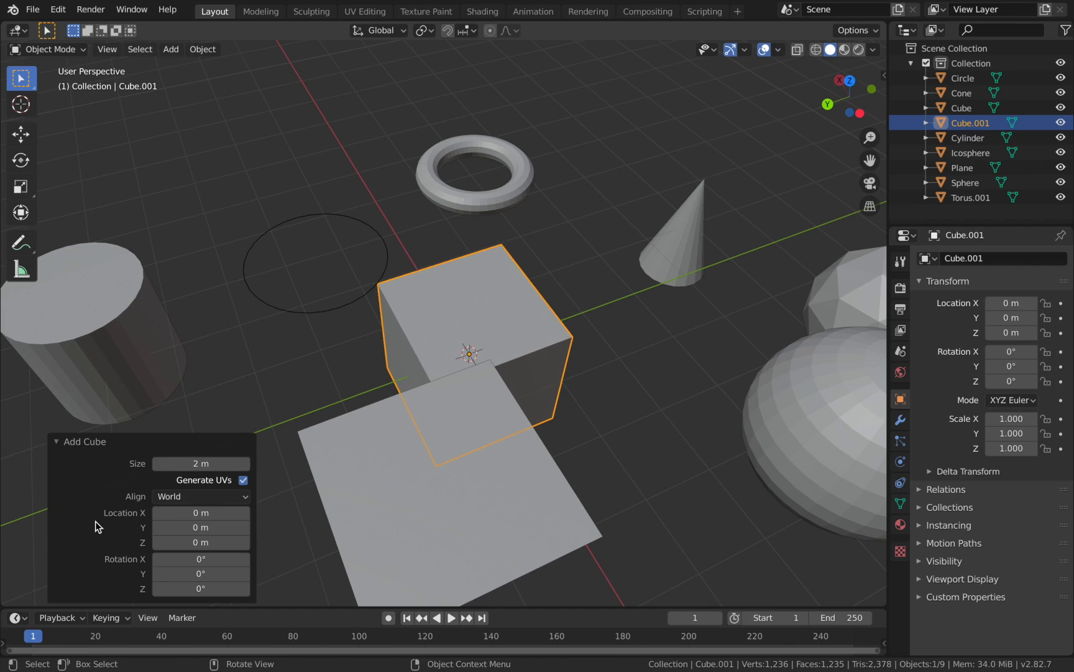
# Step: Move the new cube to about X 0.47, Y 0.49, Z 1.15 m
pyautogui.moveTo(419, 378); pyautogui.dragTo(366, 355, button='middle')
pyautogui.hscroll(8, 536, 400)
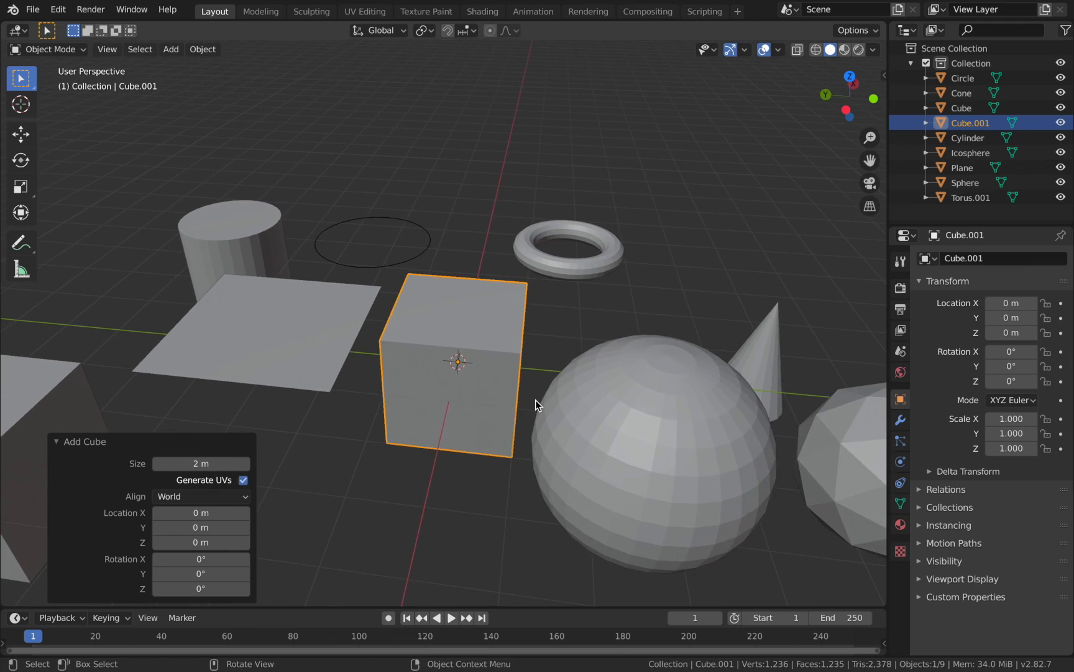
pyautogui.hscroll(5, 535, 400)
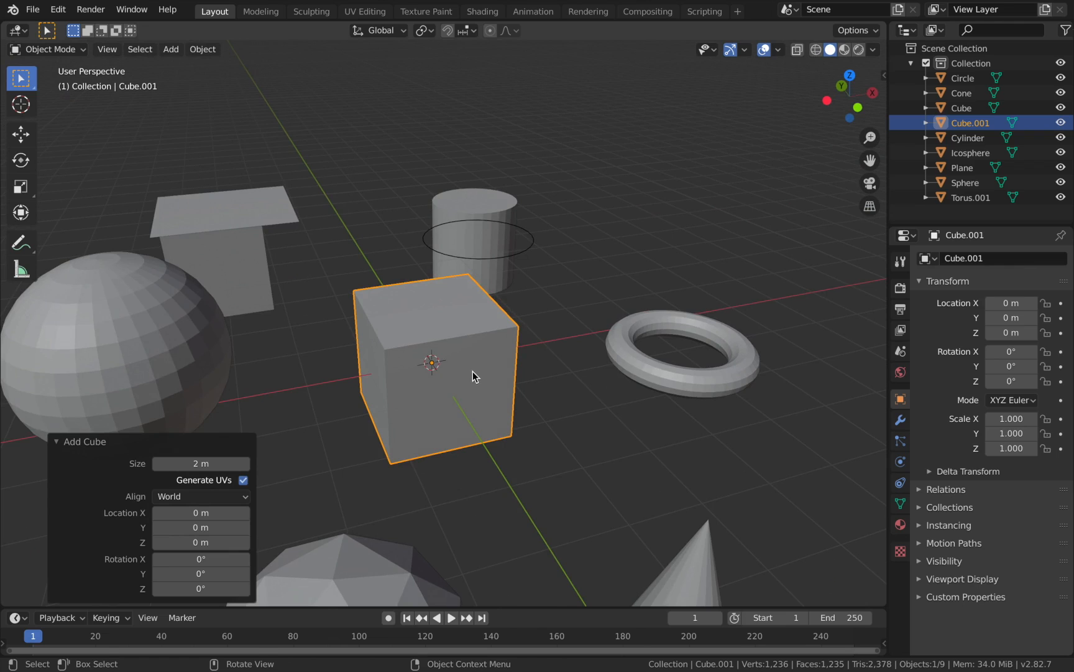
pyautogui.press('g')
pyautogui.click(490, 291)
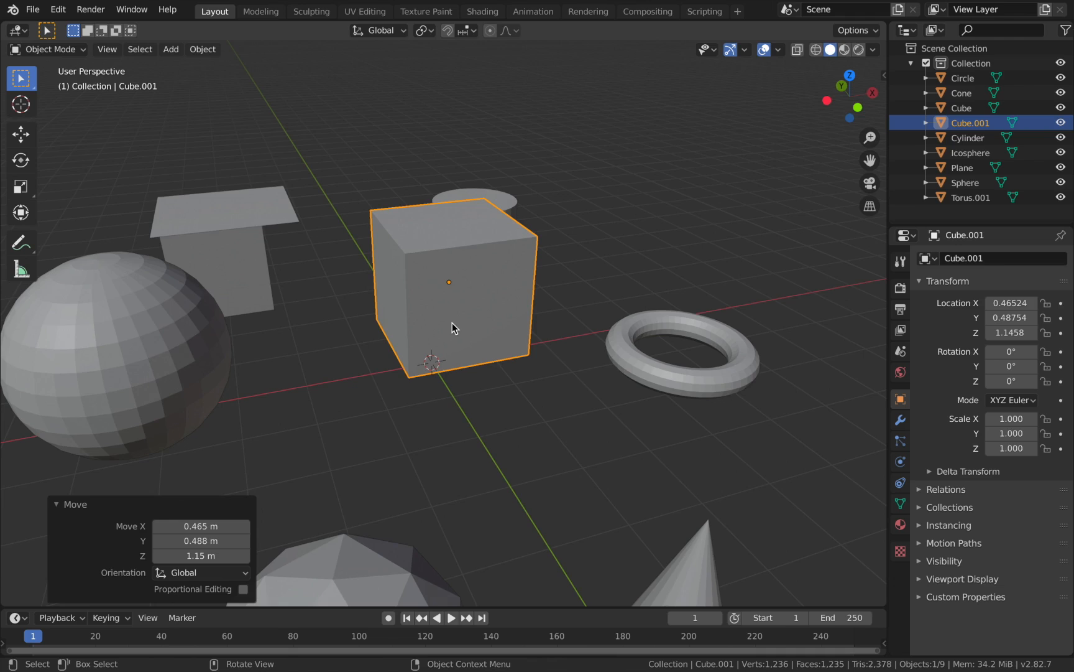
pyautogui.scroll(-2, 451, 322)
pyautogui.hscroll(5, 451, 322)
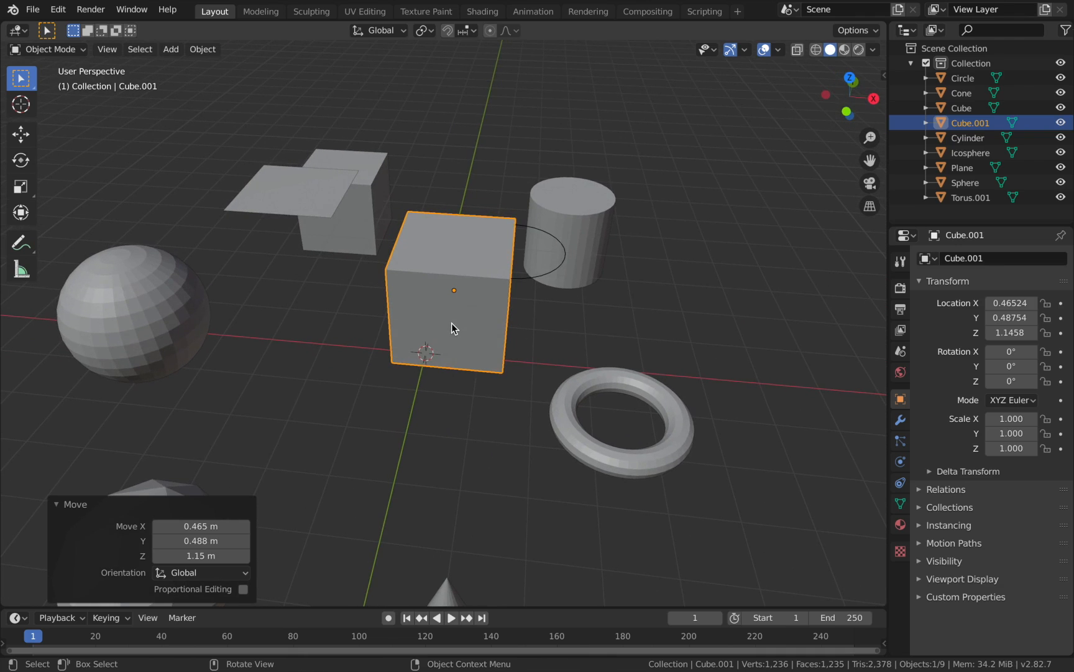
# Step: Look through the object types that can be added and the Transform and Set Origin options for objects
pyautogui.hscroll(5, 451, 322)
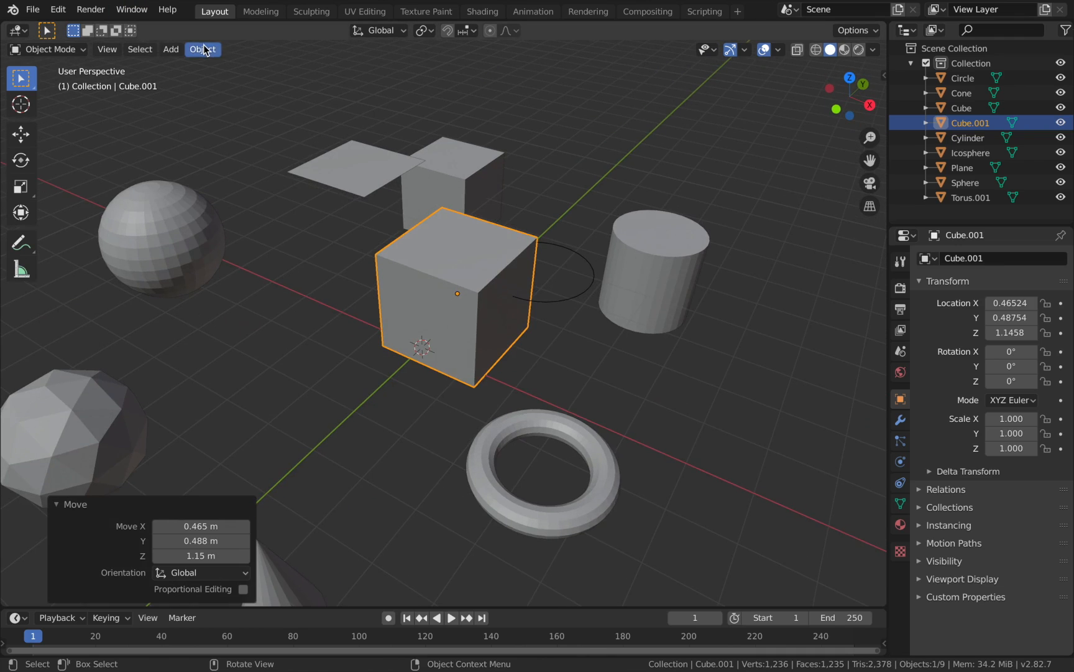
pyautogui.click(171, 50)
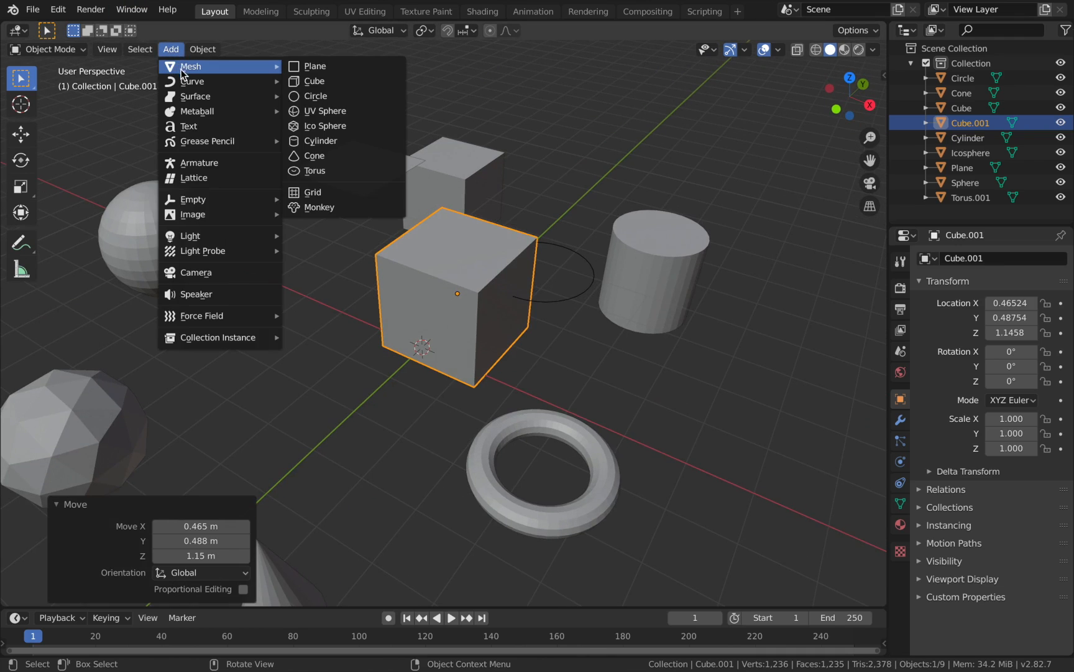
pyautogui.moveTo(205, 87)
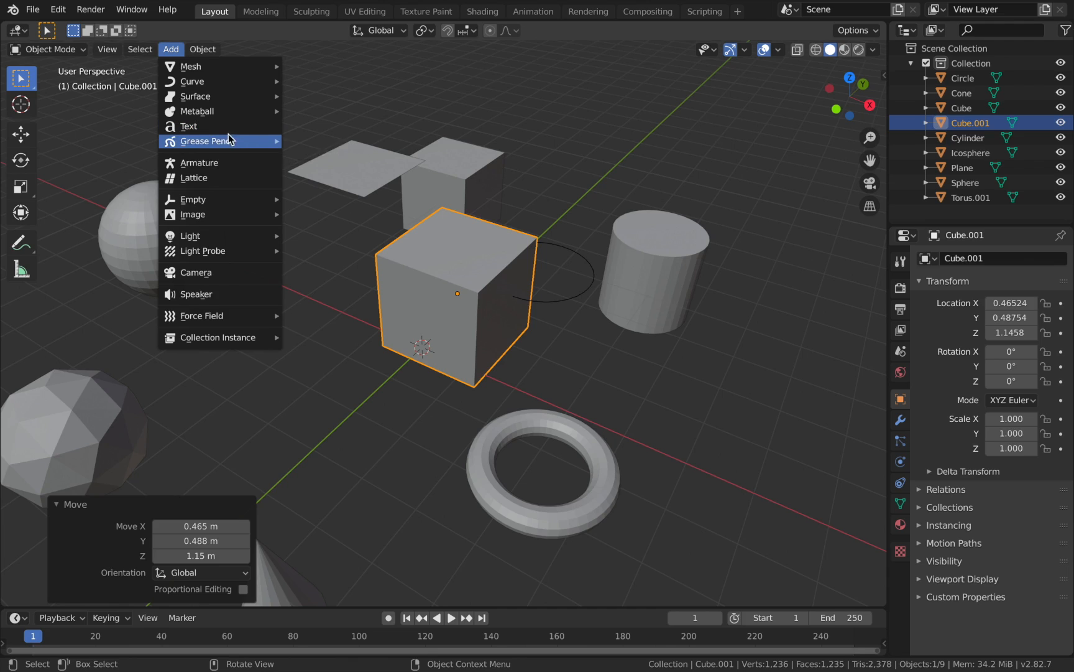
pyautogui.moveTo(250, 205)
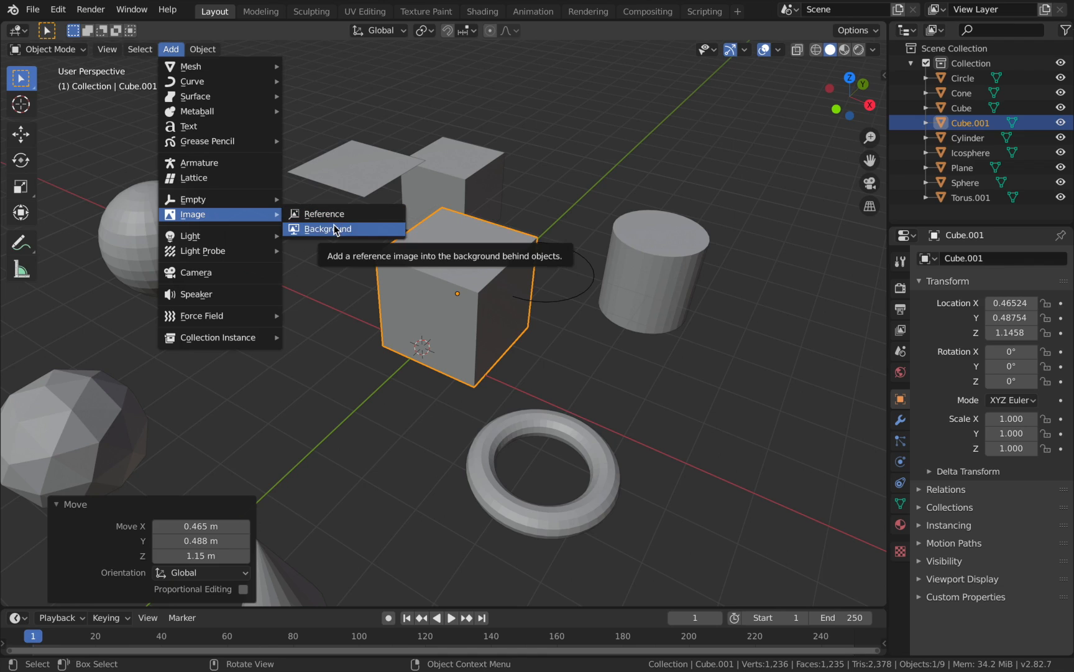
pyautogui.moveTo(228, 238)
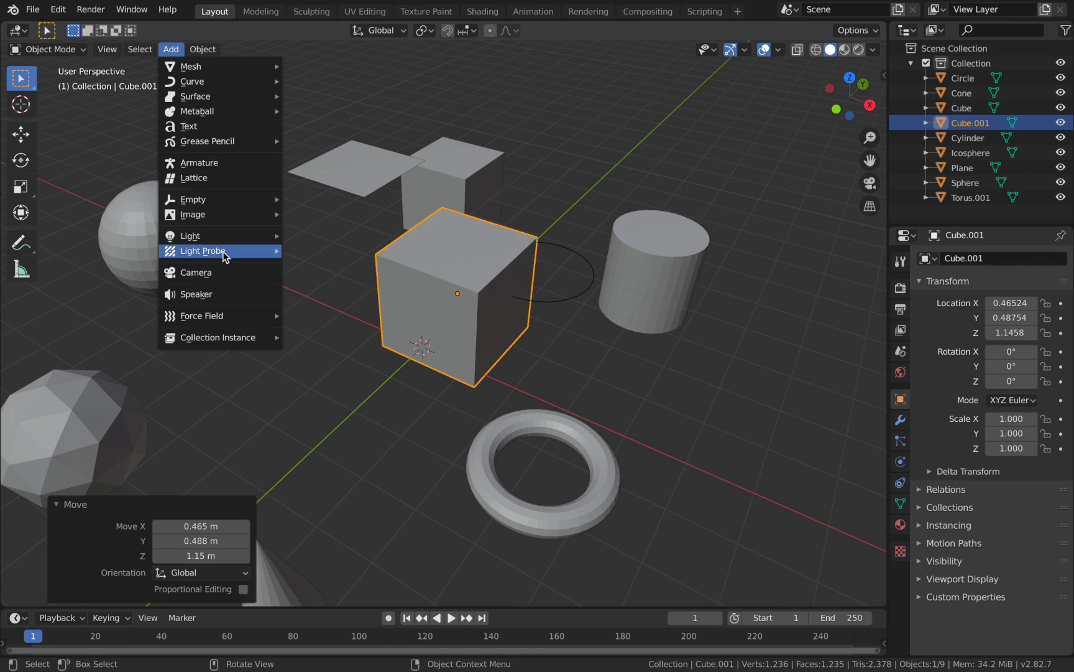
pyautogui.click(205, 50)
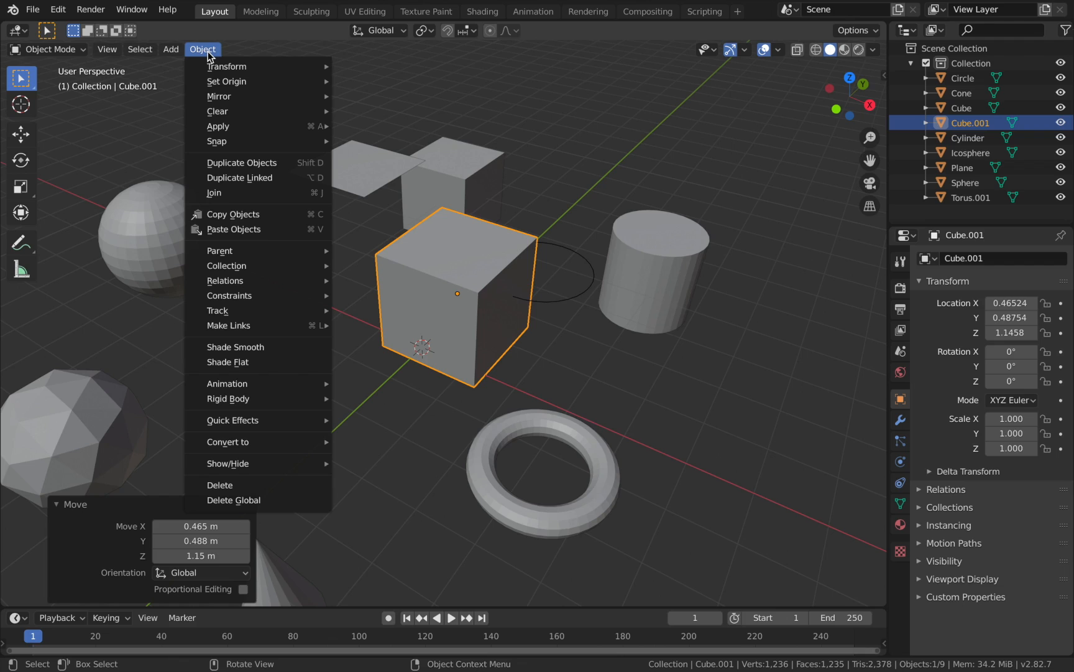
pyautogui.moveTo(233, 69)
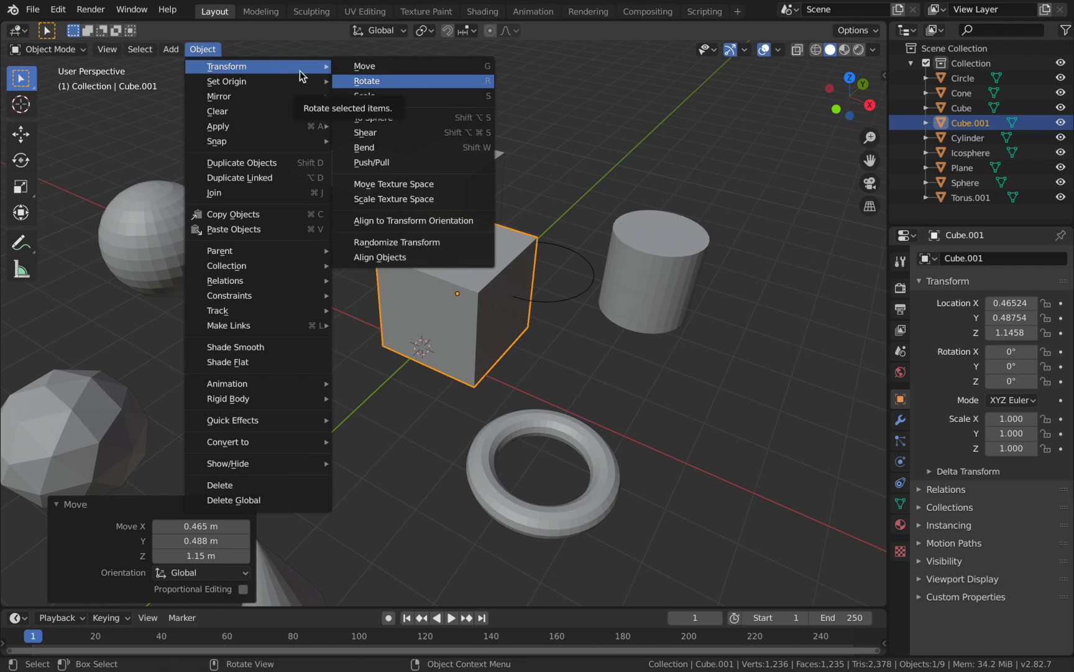
pyautogui.moveTo(277, 82)
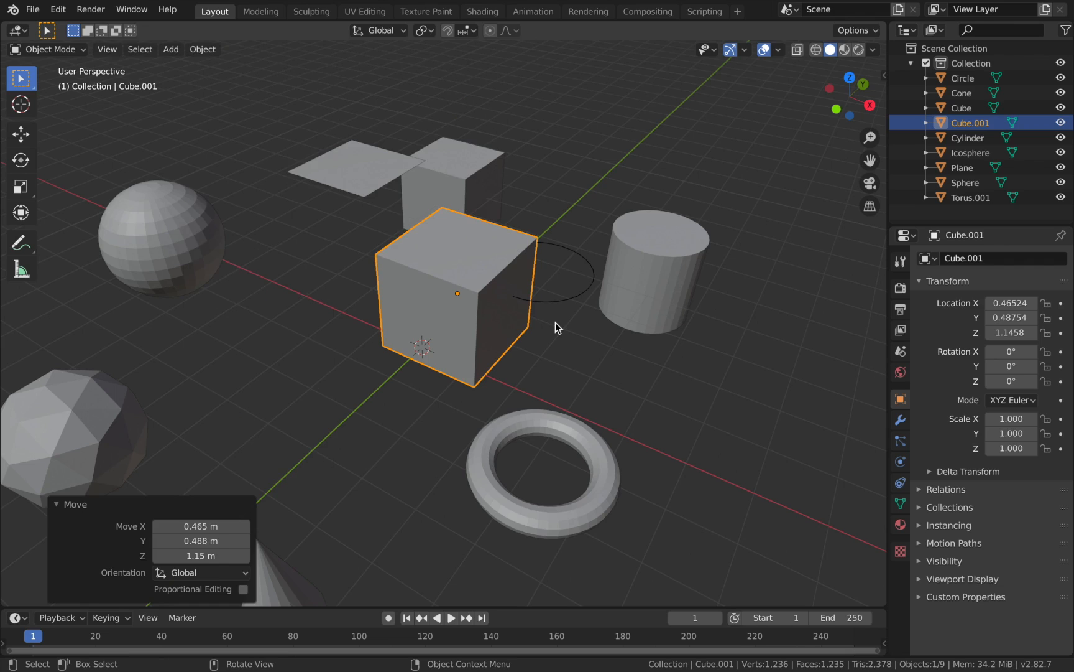
# Step: Select all objects in the scene and delete them
pyautogui.press('a')
pyautogui.press('z')
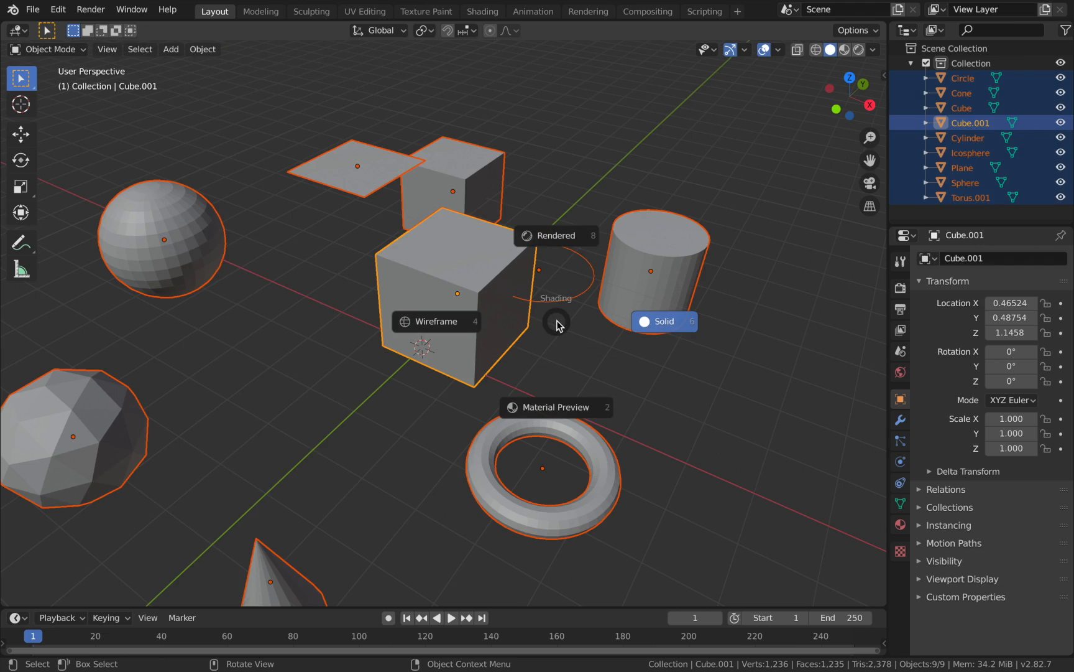
pyautogui.press('Escape')
pyautogui.press('x')
pyautogui.click(558, 320)
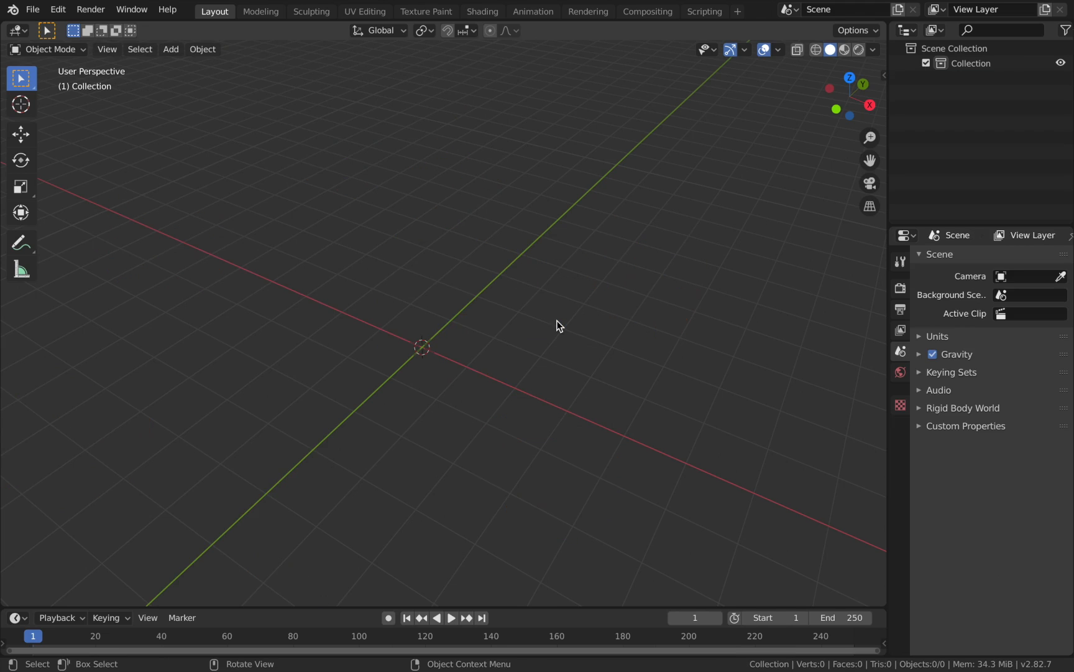
# Step: Add a cube at the world origin with a size of 2 m
pyautogui.hotkey('shift', 'a')
pyautogui.moveTo(557, 320)
pyautogui.click(661, 341)
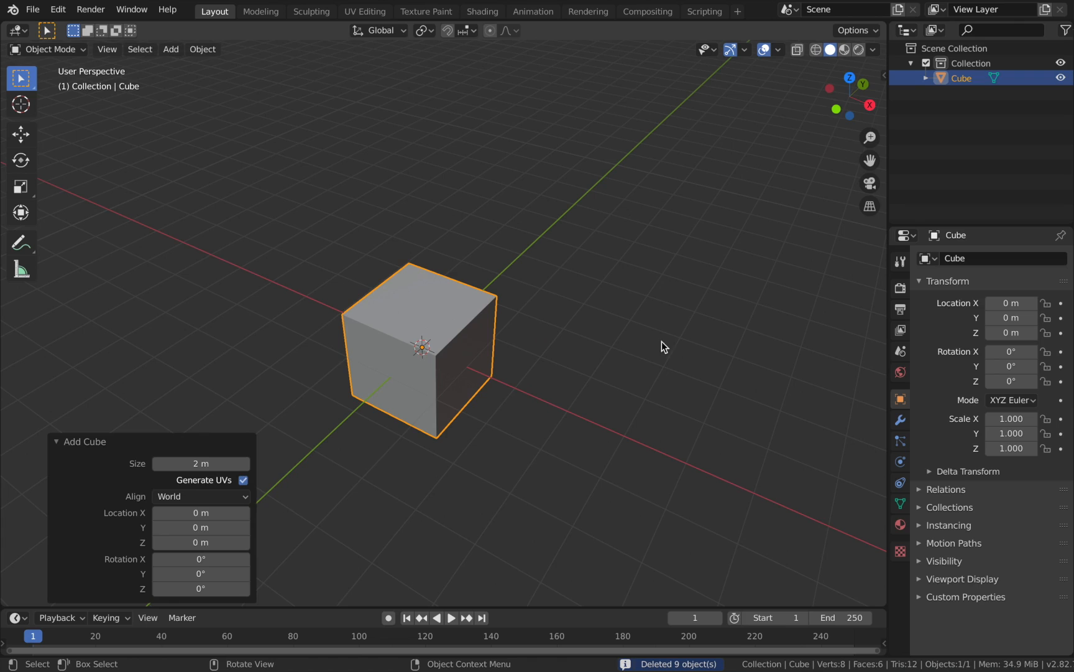
# Step: Review the Transform and Set Origin options available for the cube
pyautogui.click(203, 49)
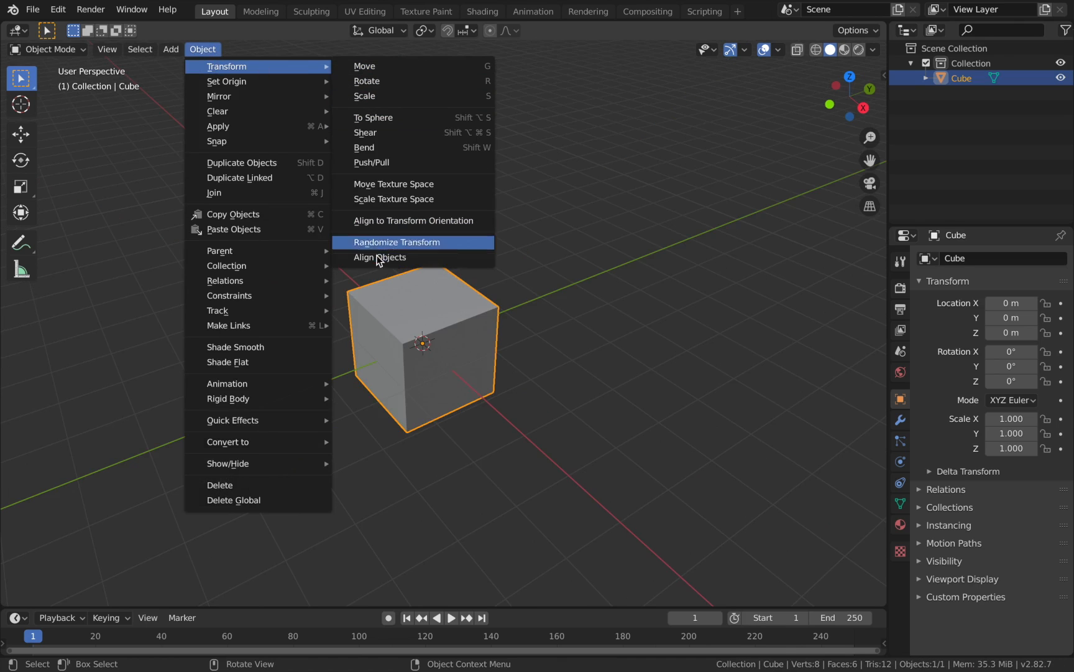
pyautogui.moveTo(238, 87)
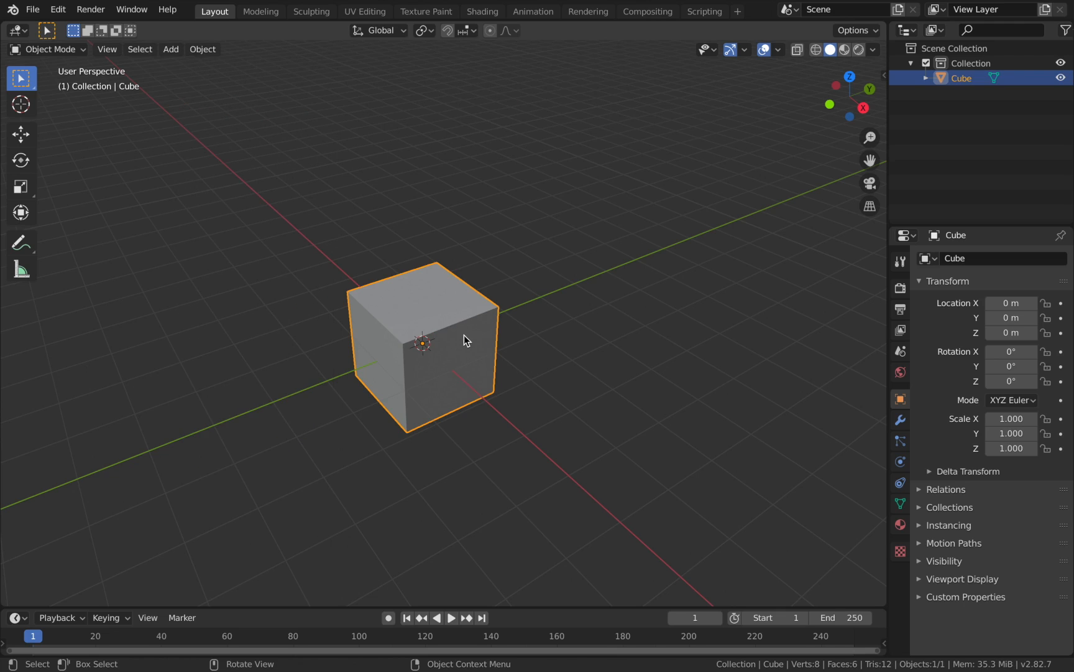
pyautogui.press('g')
pyautogui.press('Escape')
pyautogui.click(203, 49)
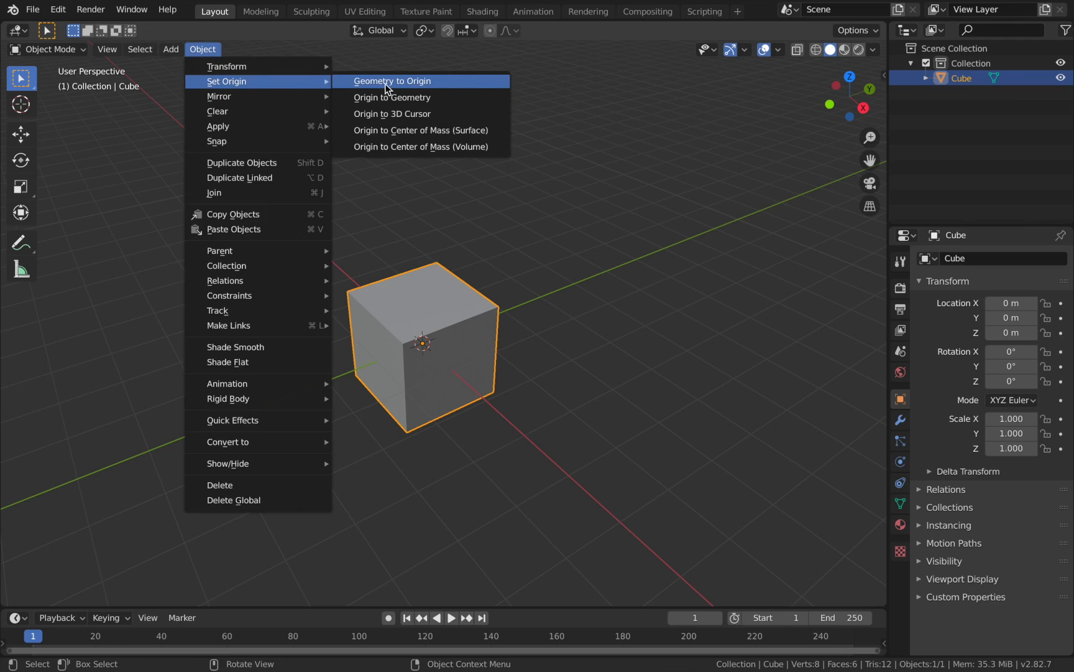
pyautogui.click(420, 98)
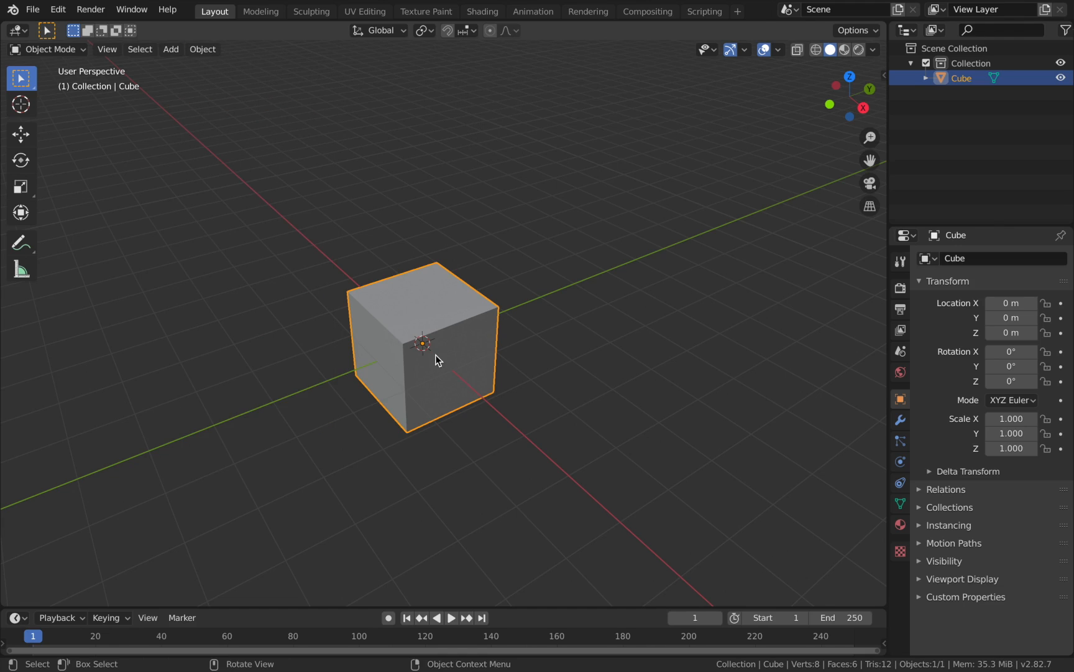
# Step: In Edit Mode, move the cube's whole mesh about X -1.36, Y -2.26, Z -0.21 m from its origin, and return to Object Mode
pyautogui.press('Tab')
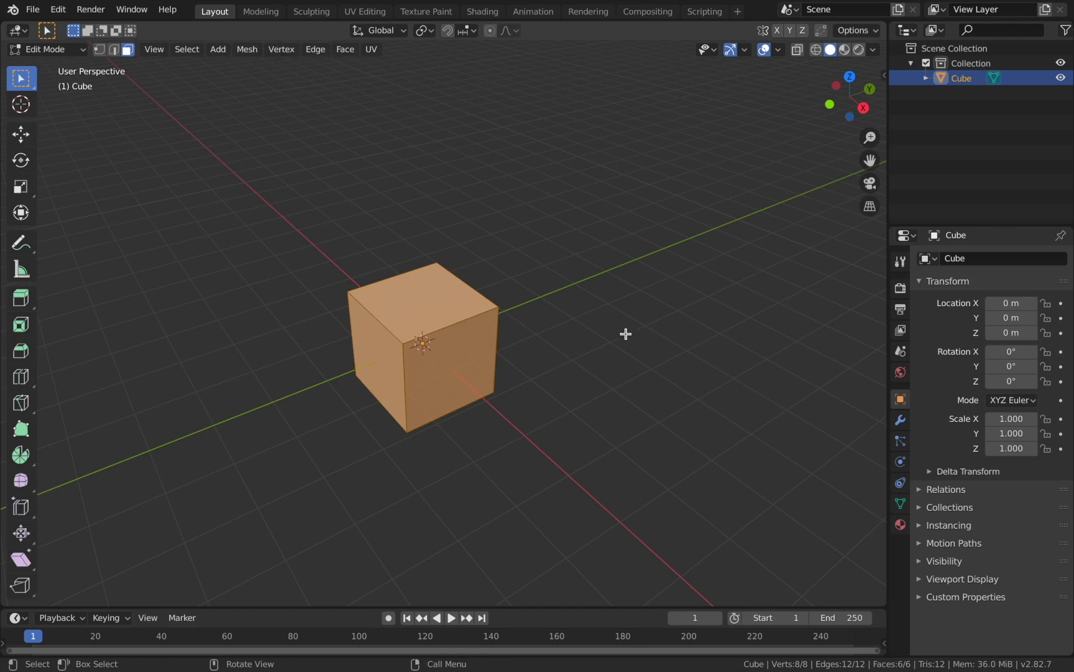
pyautogui.press('g')
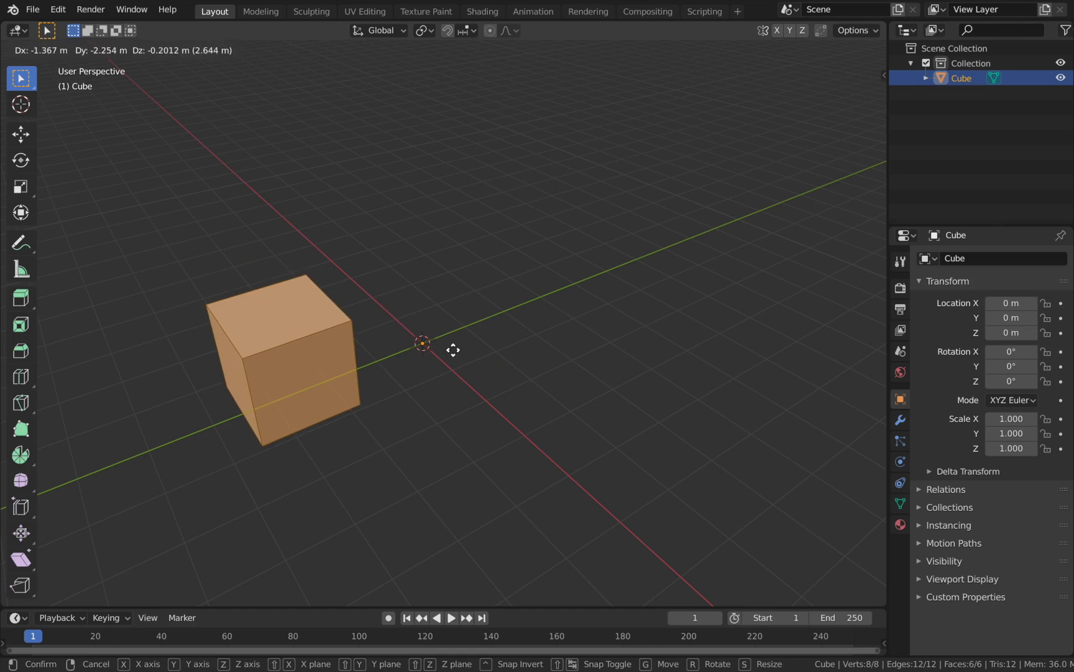
pyautogui.click(451, 350)
pyautogui.moveTo(451, 350); pyautogui.dragTo(451, 350, button='middle')
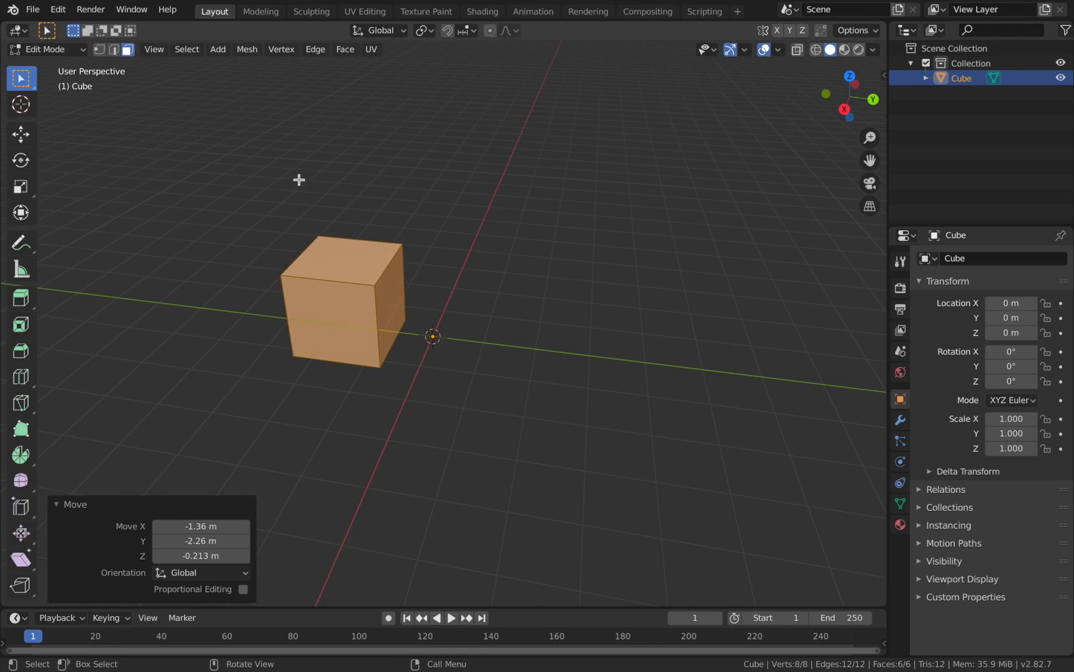
pyautogui.press('Tab')
pyautogui.moveTo(300, 180); pyautogui.dragTo(301, 180, button='middle')
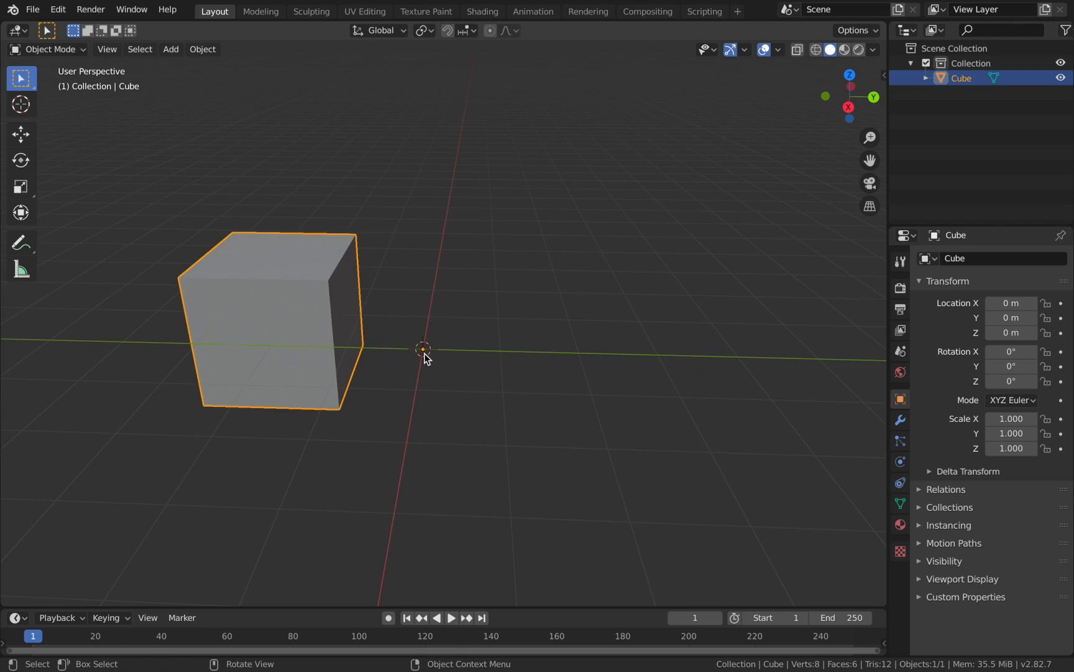
# Step: Set the cube's origin with Origin to Geometry, using the median center
pyautogui.click(200, 51)
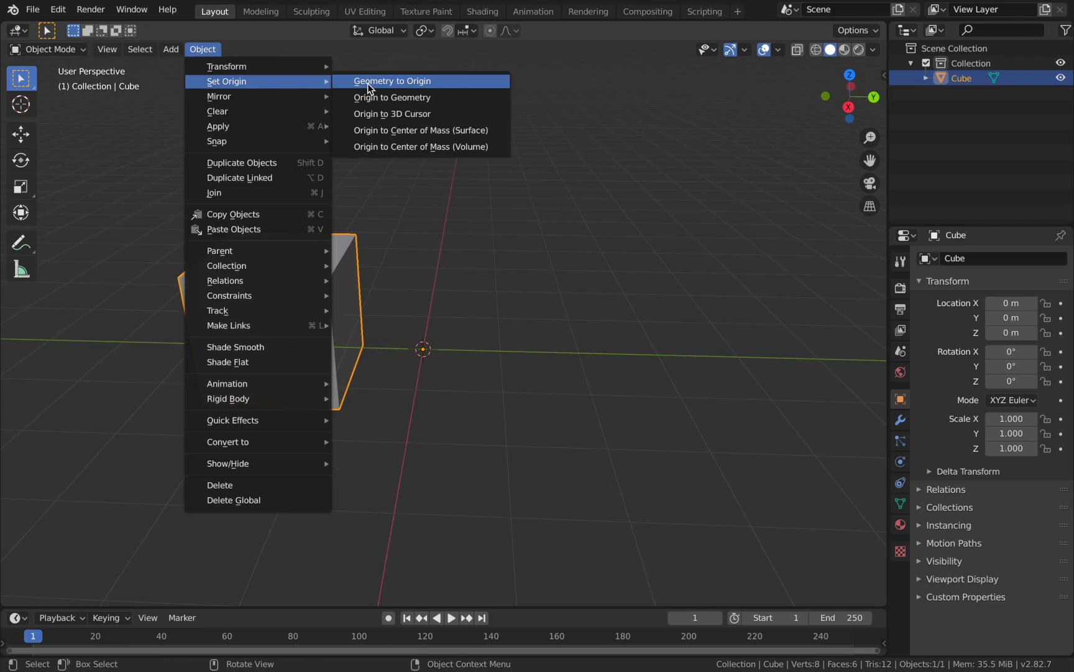
pyautogui.click(363, 100)
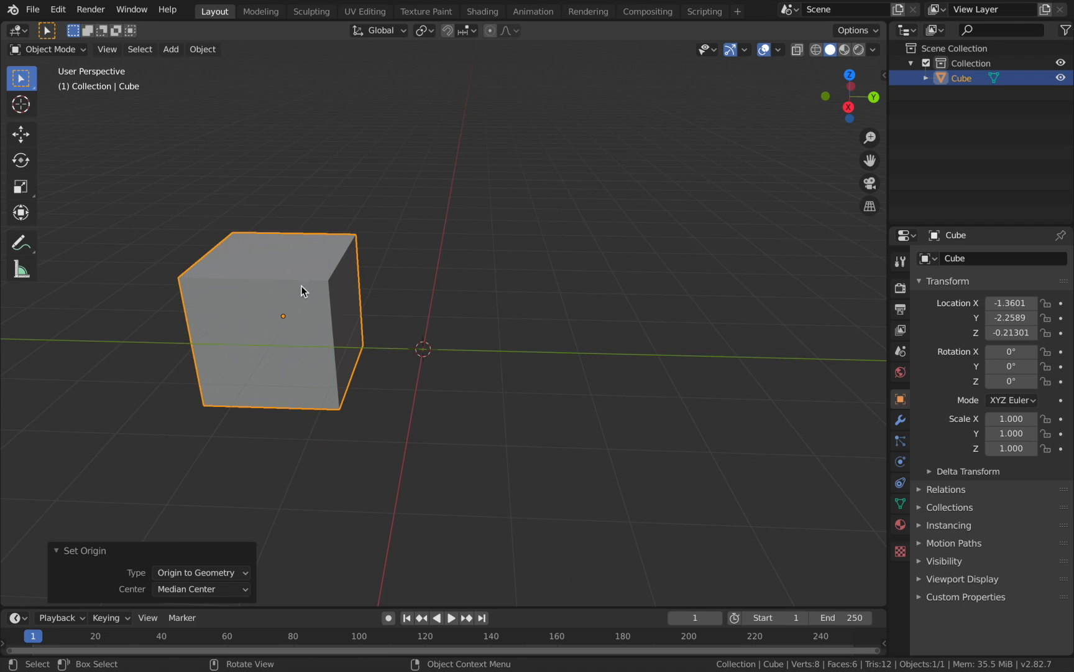
pyautogui.click(217, 51)
pyautogui.click(199, 49)
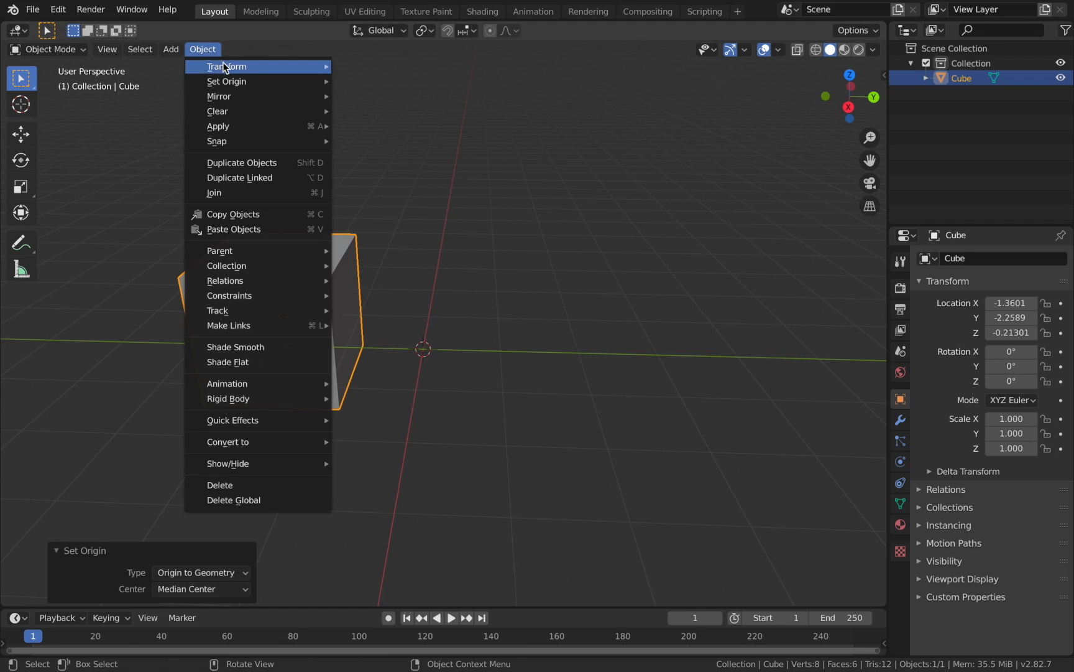
pyautogui.moveTo(232, 80)
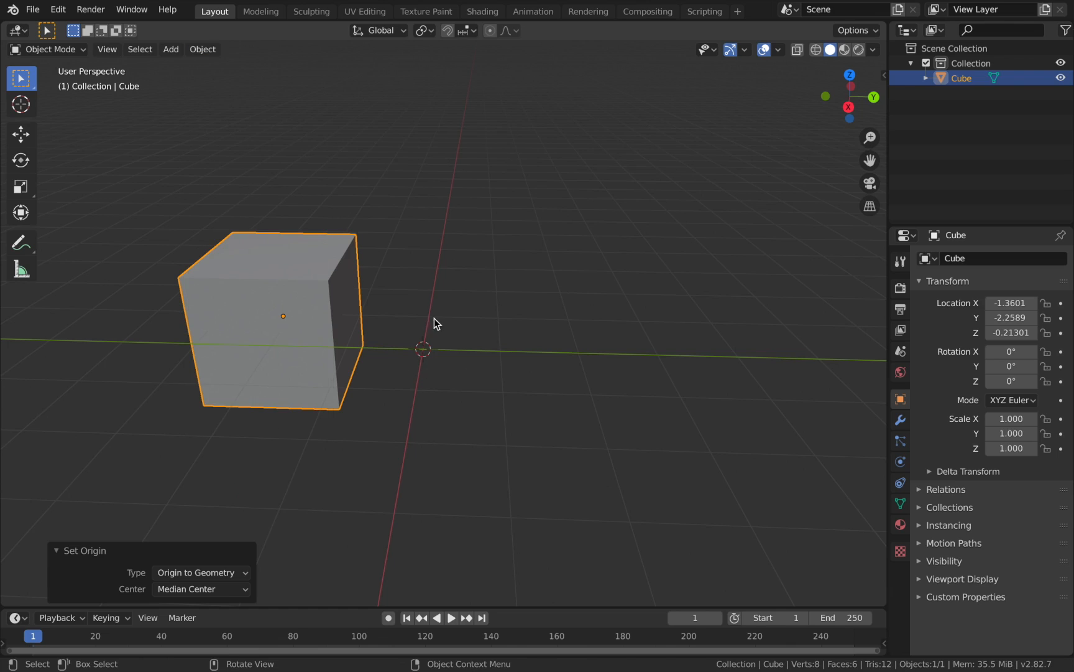
# Step: Set the cube's origin to the 3D cursor at the world origin
pyautogui.click(203, 49)
pyautogui.moveTo(228, 81)
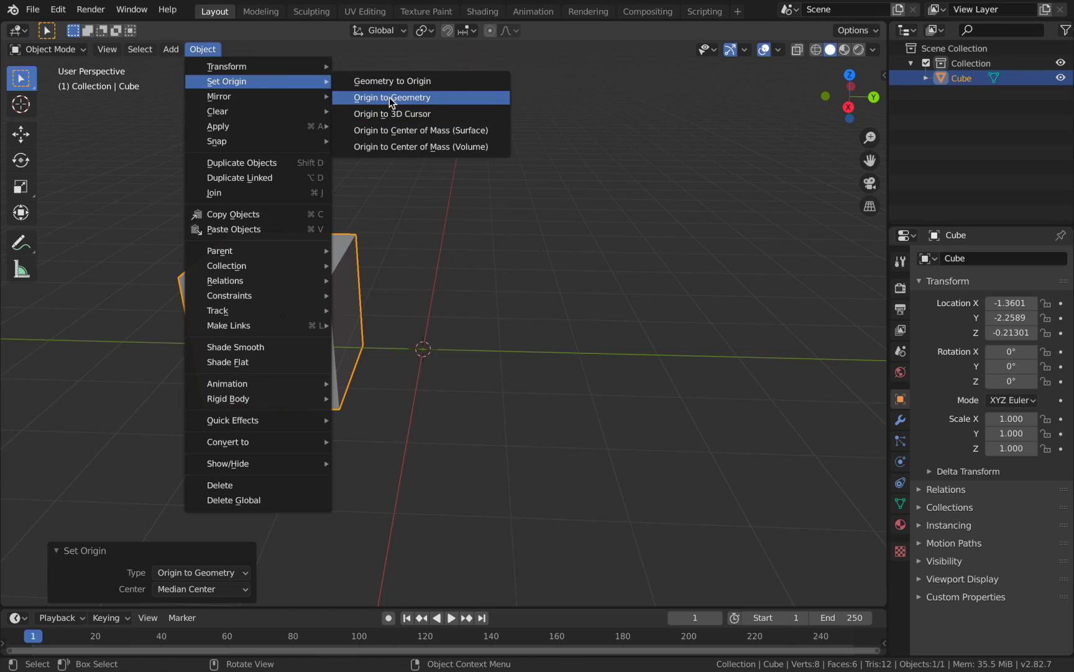
pyautogui.click(433, 115)
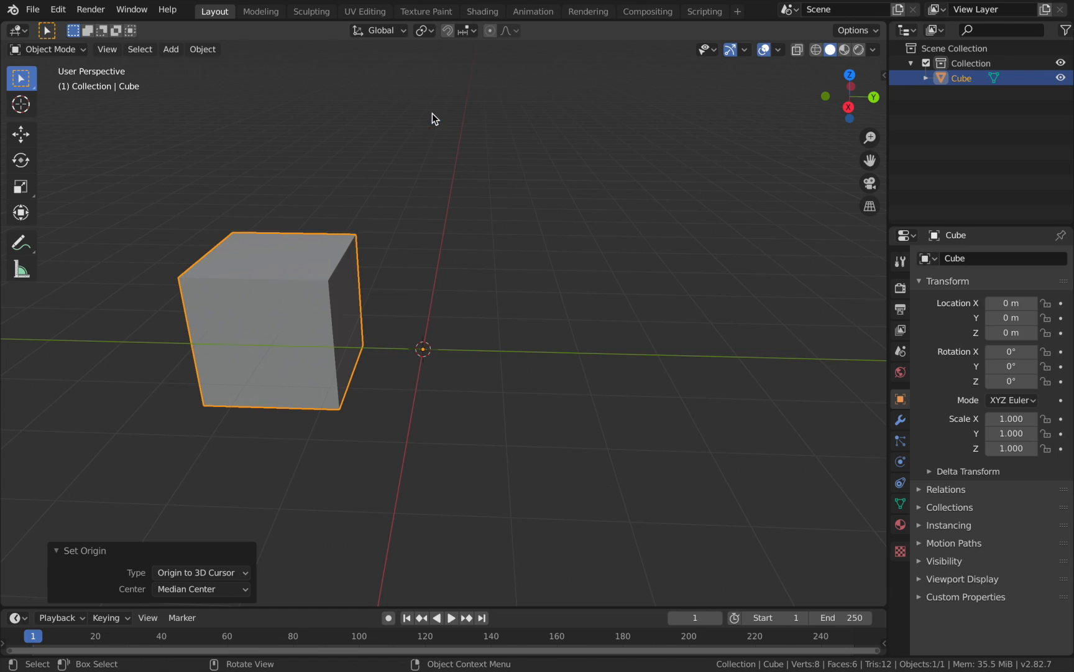
# Step: Bring the cube's mesh back onto its origin point with Geometry to Origin
pyautogui.click(216, 50)
pyautogui.moveTo(239, 82)
pyautogui.click(212, 54)
pyautogui.moveTo(240, 88)
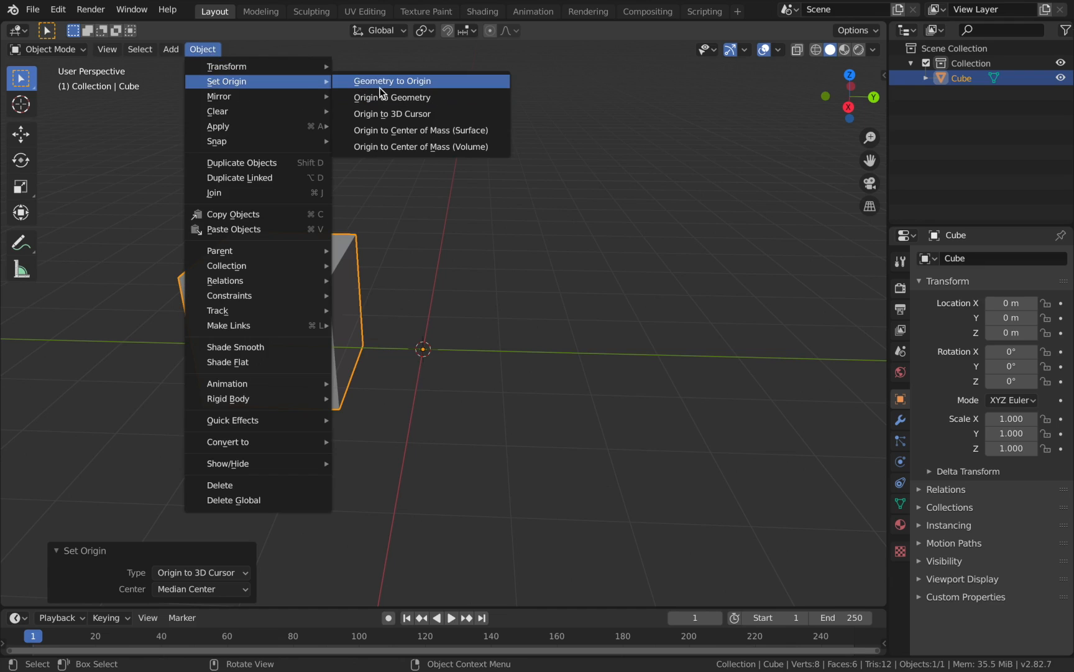
pyautogui.click(377, 82)
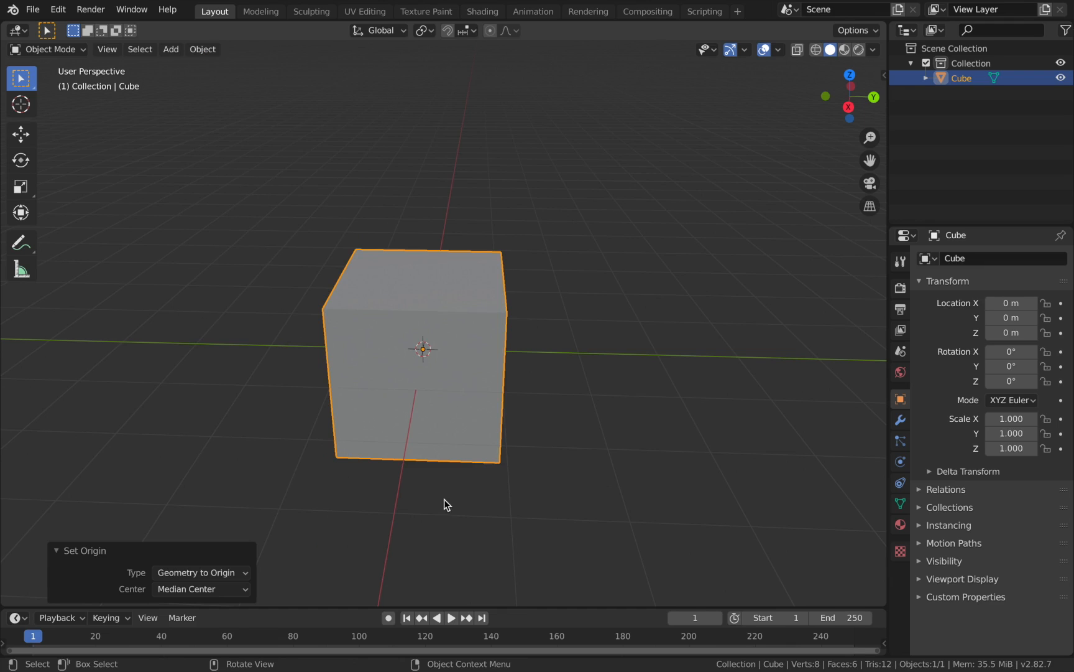